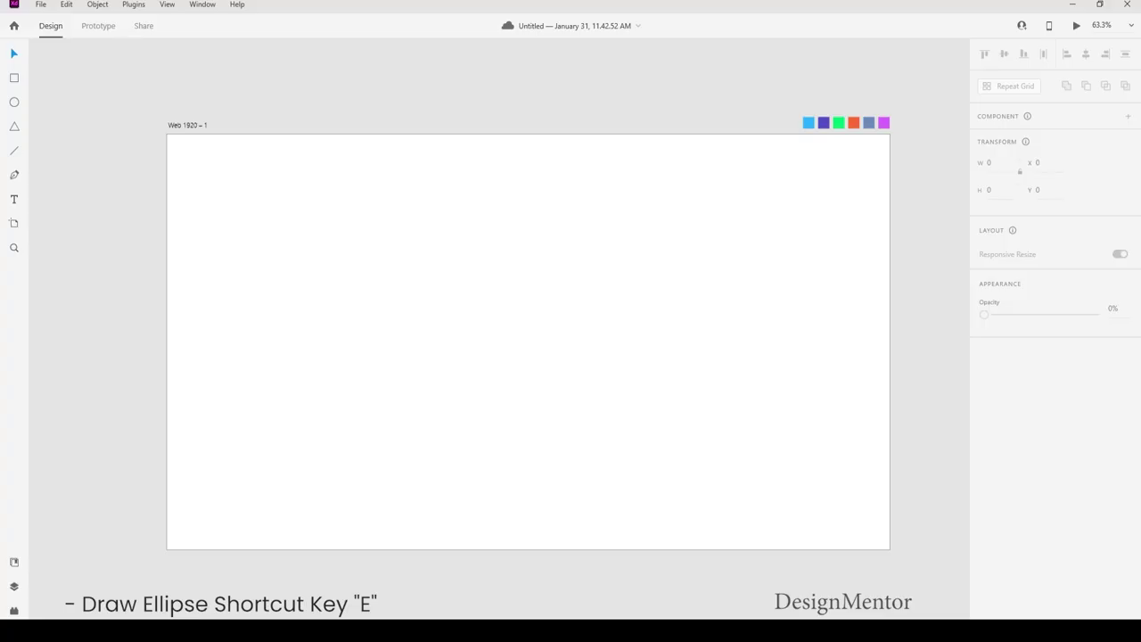
Draw a circle with the blue swatch fill and no border
key(e)
drag(519, 321, 576, 380)
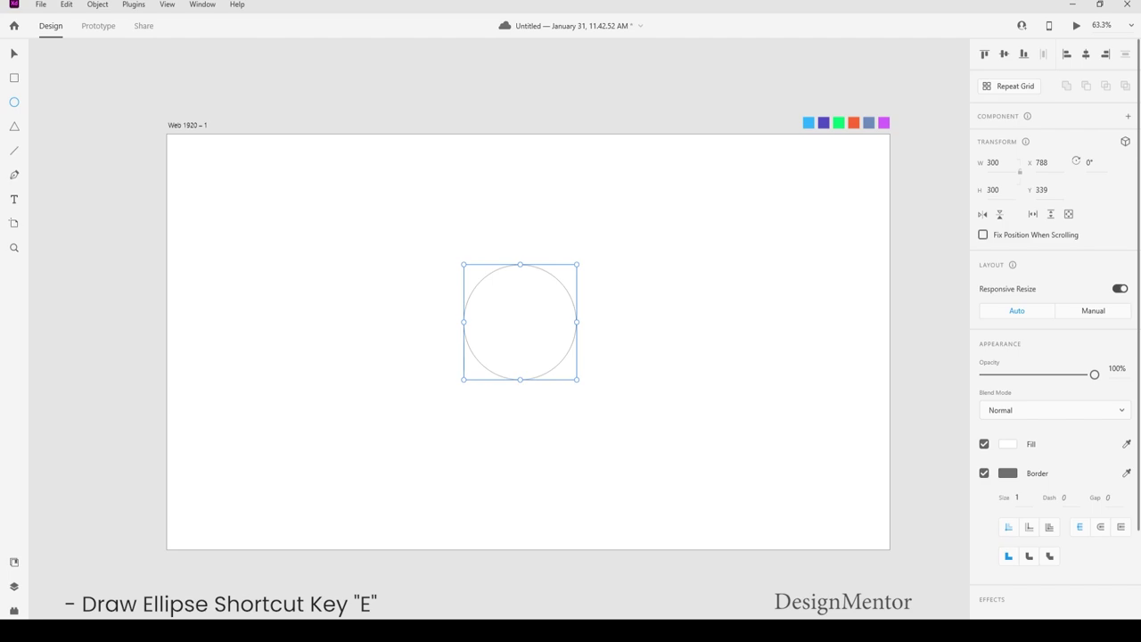
click(808, 122)
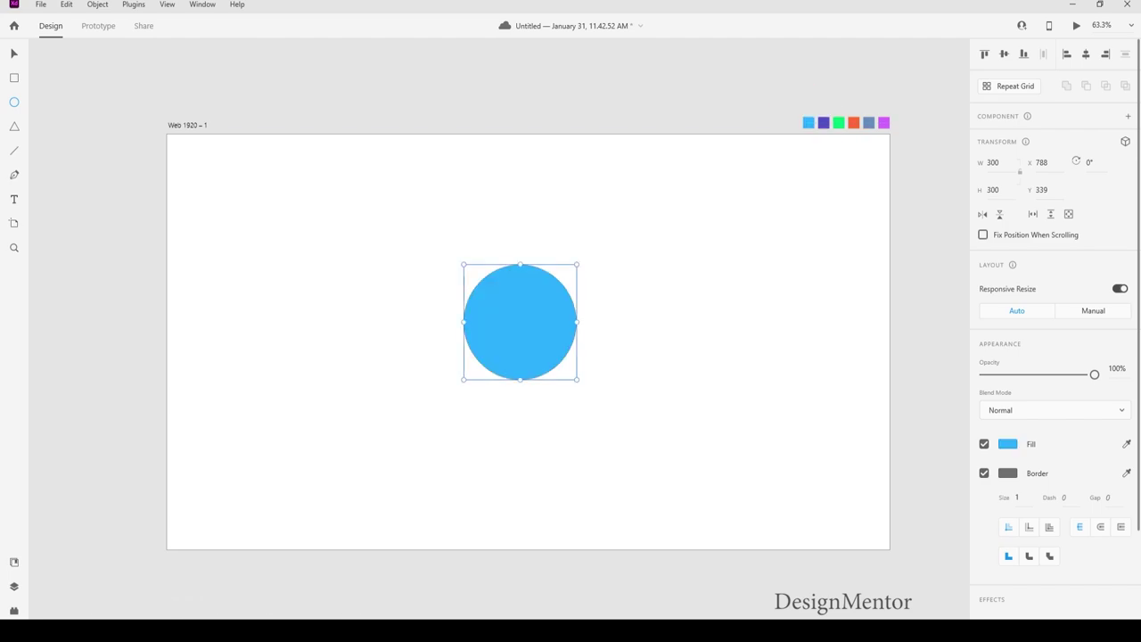
click(983, 472)
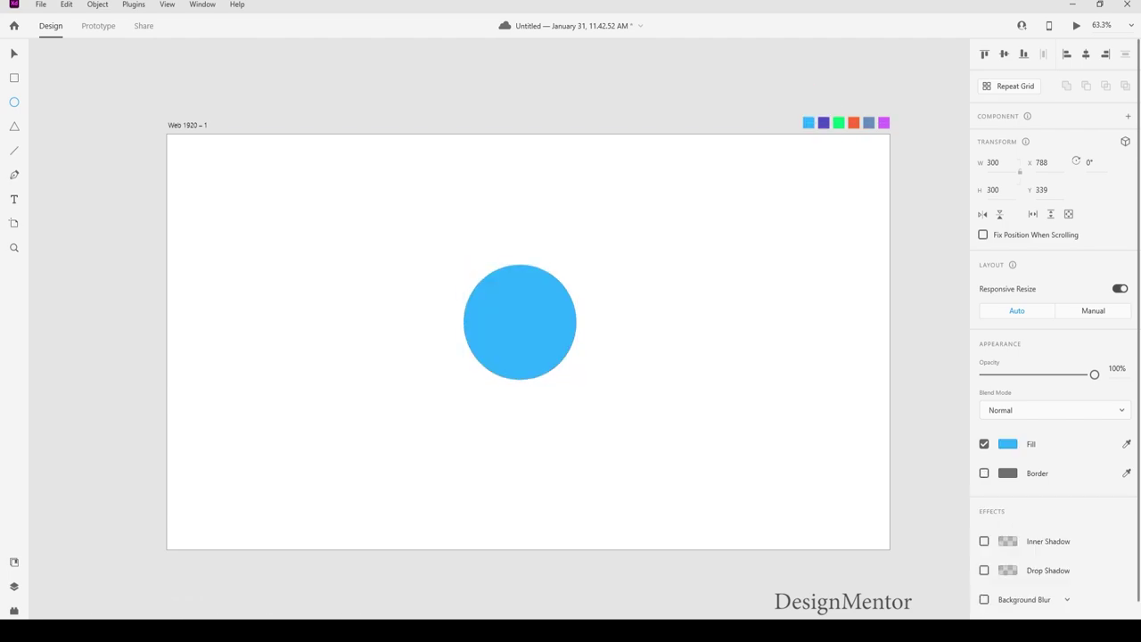
Size the circle to 900 × 900 and position it at X 510, Y 90
click(992, 162)
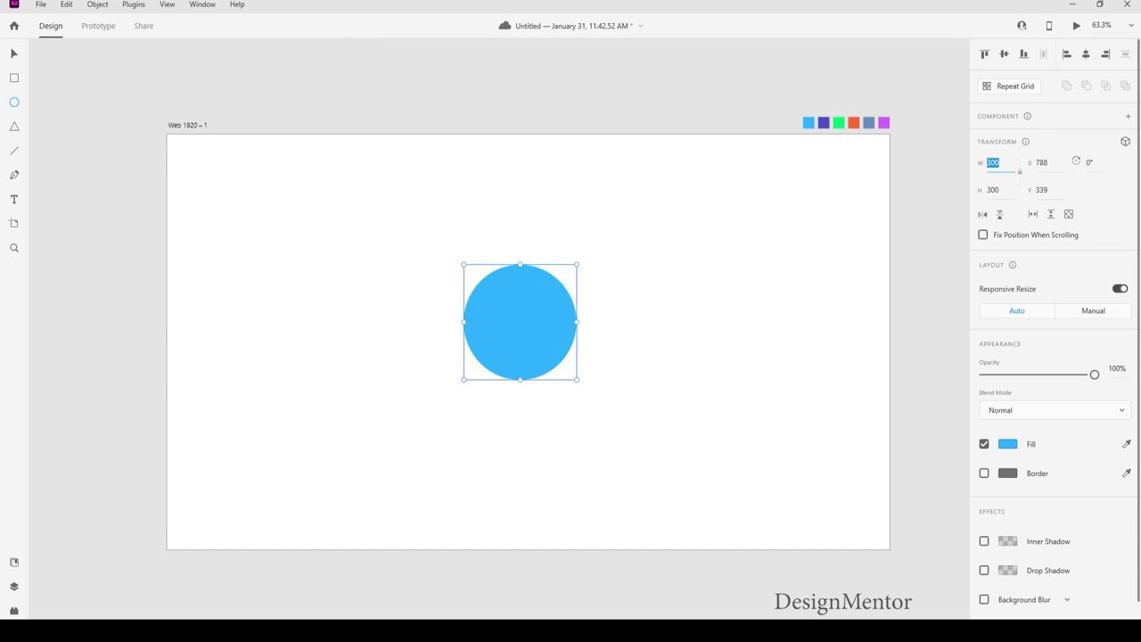
text(900)
key(Tab)
text(90)
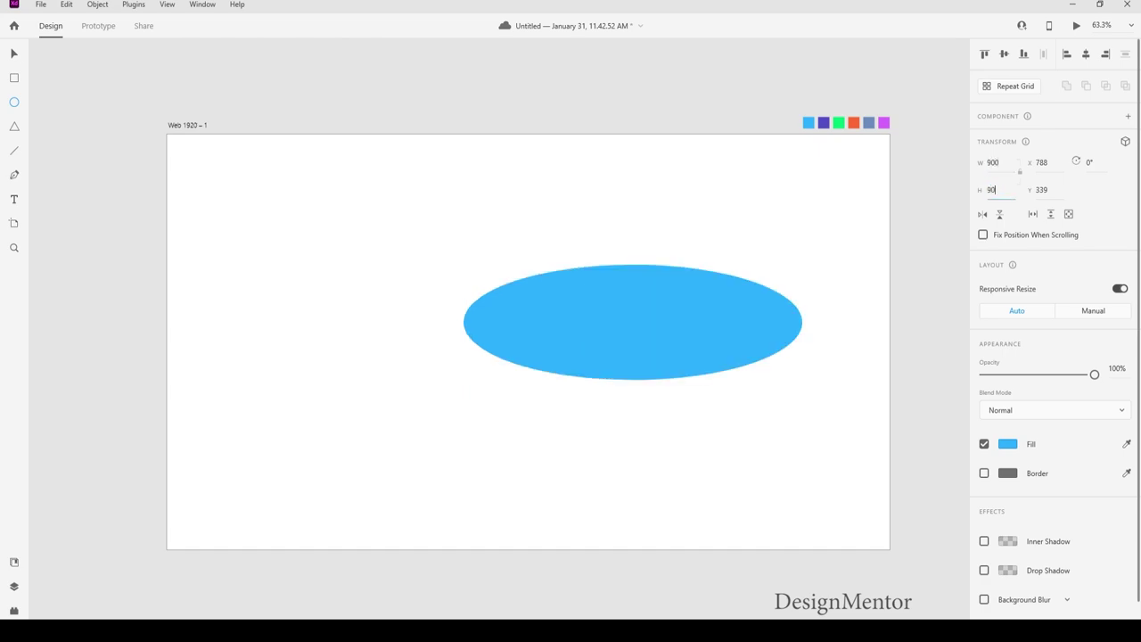
text(0)
key(Return)
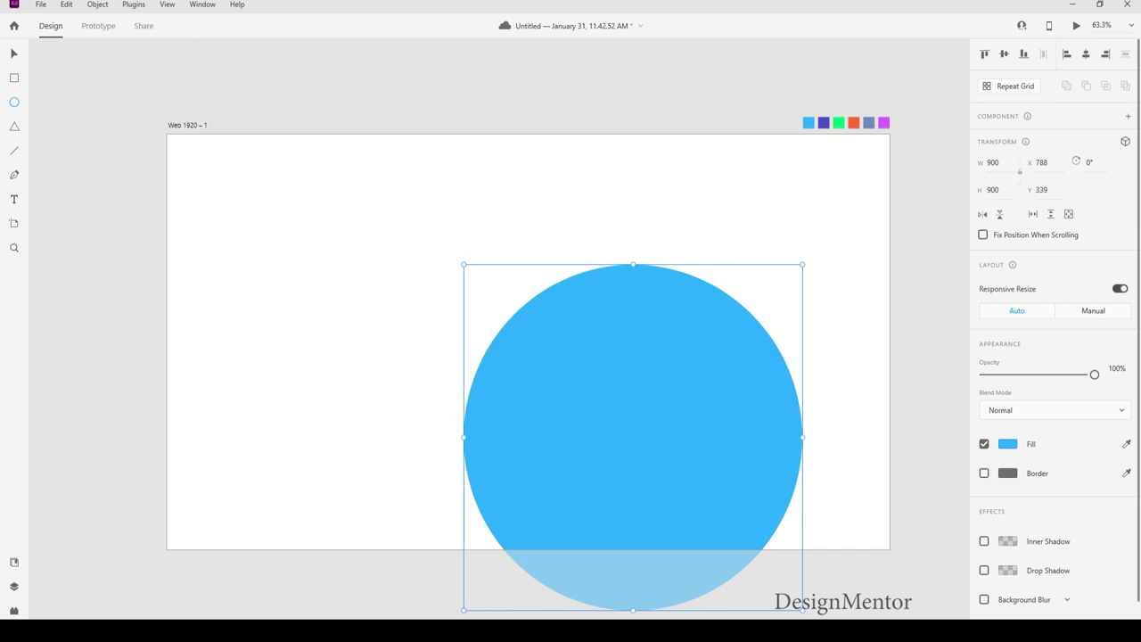
text(90)
key(Return)
text(510)
key(Return)
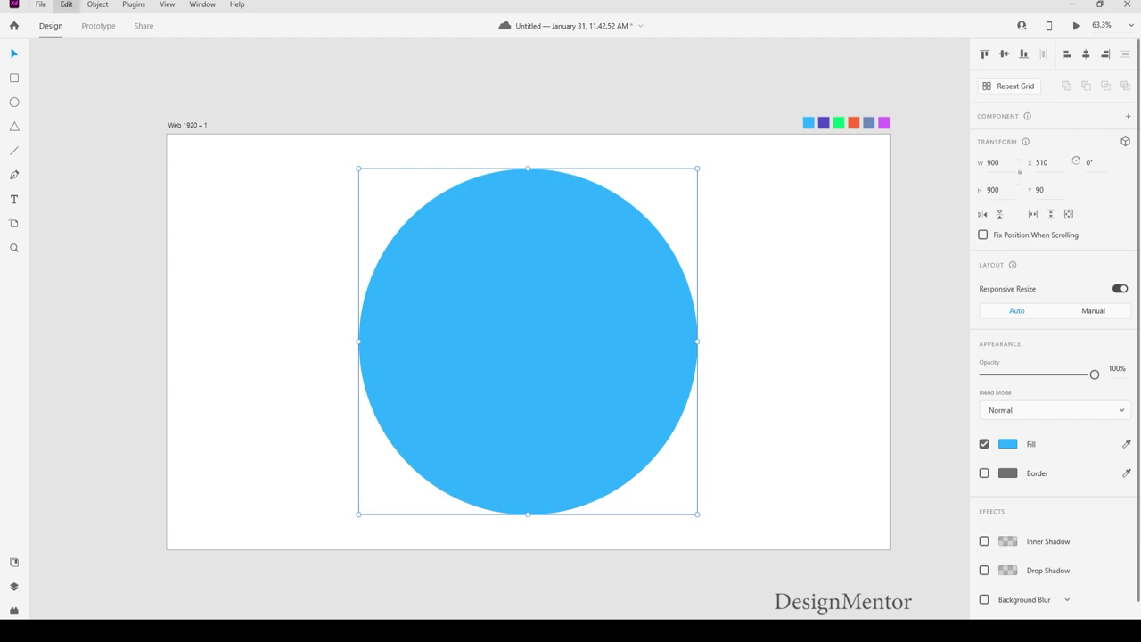
Copy the blue circle and paste a duplicate on top of it
click(66, 5)
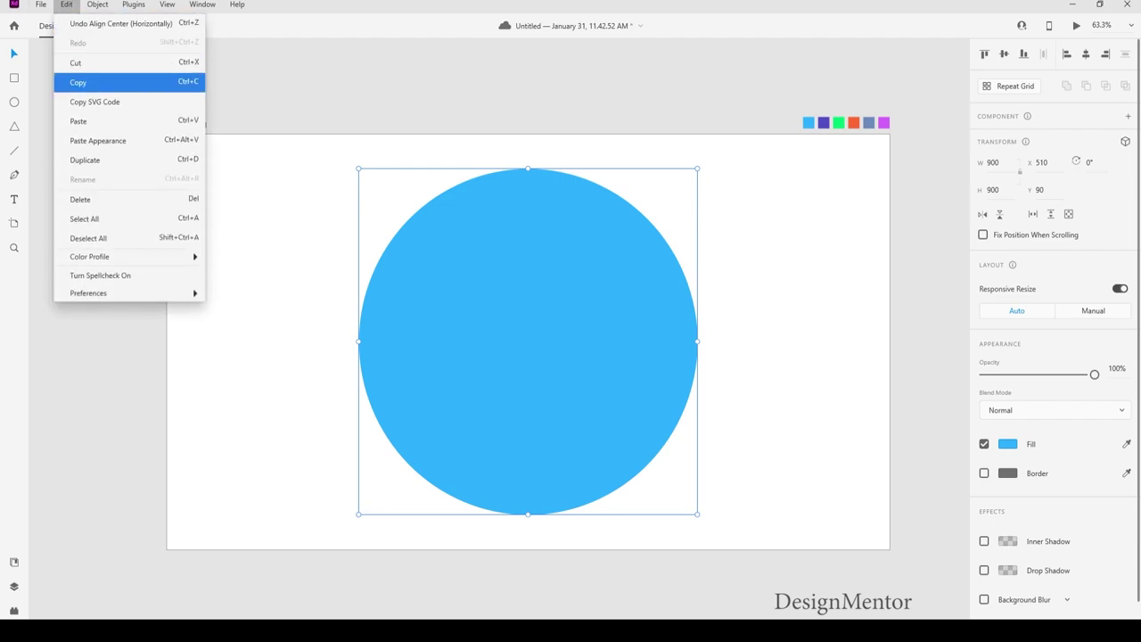
click(77, 80)
click(66, 4)
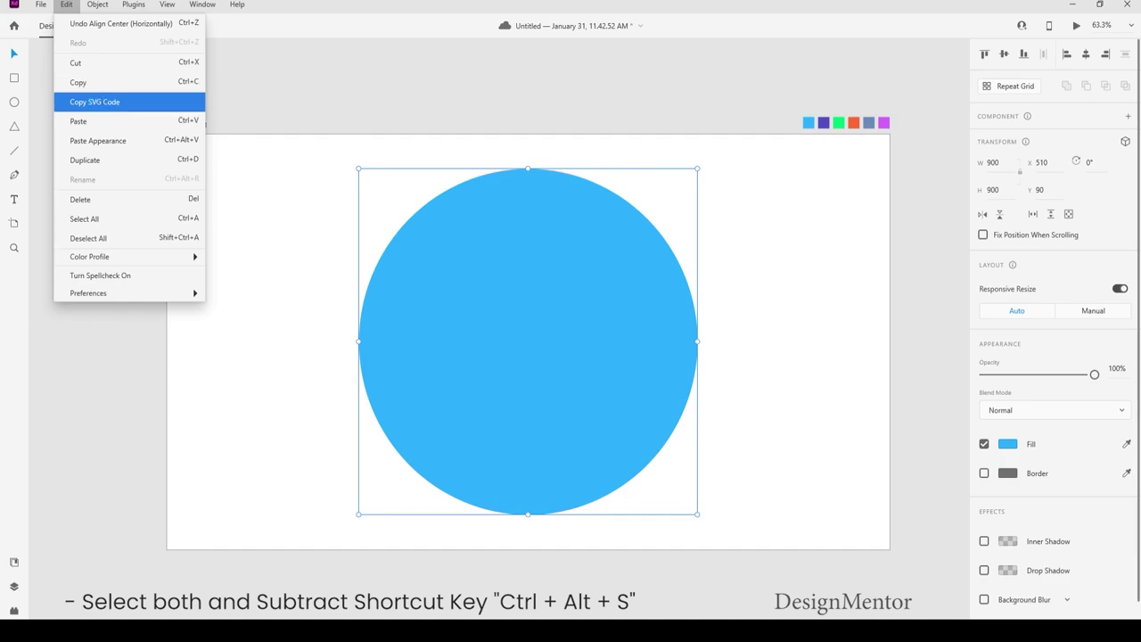
click(79, 120)
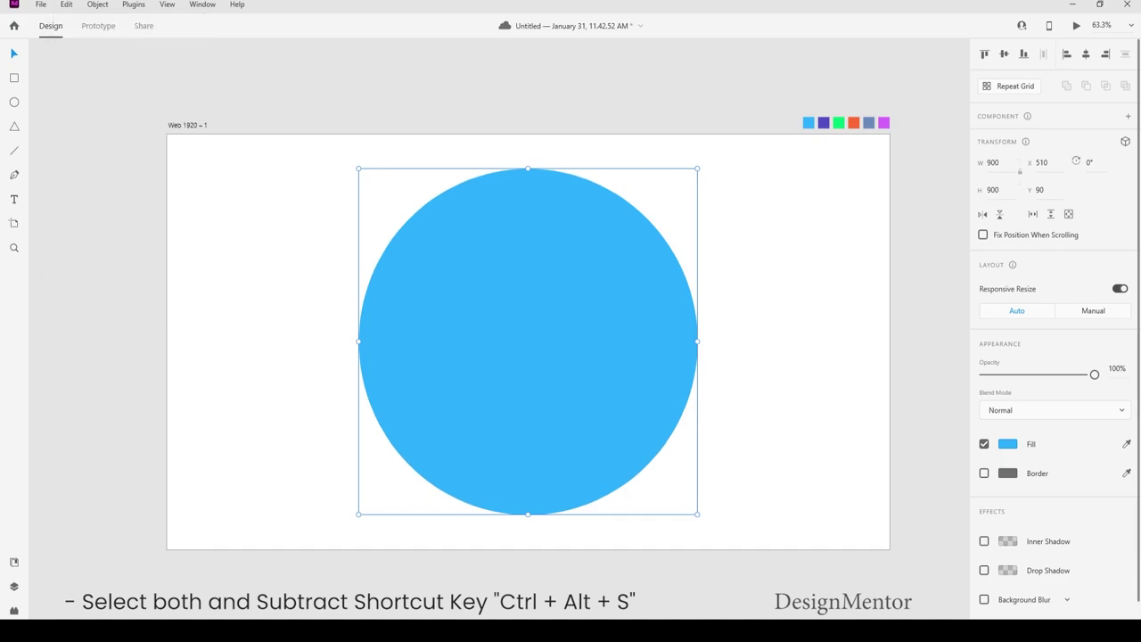
Make the copy a white #FFFFFF circle, 300 × 300, at X 810, Y 390
click(1007, 442)
text(ffffff)
key(Return)
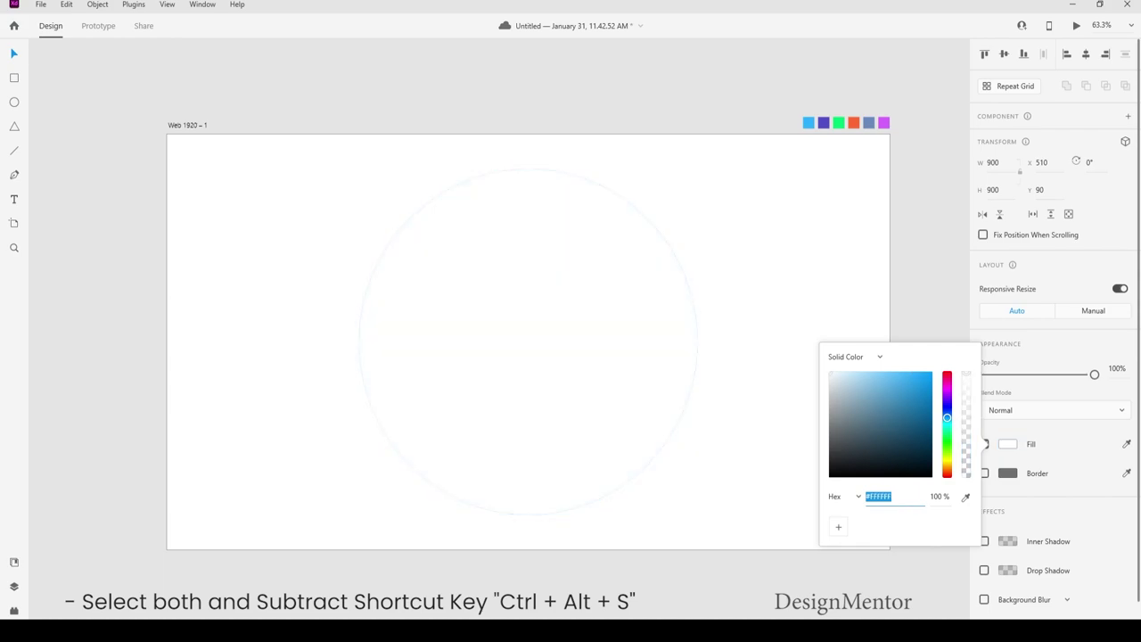
key(Escape)
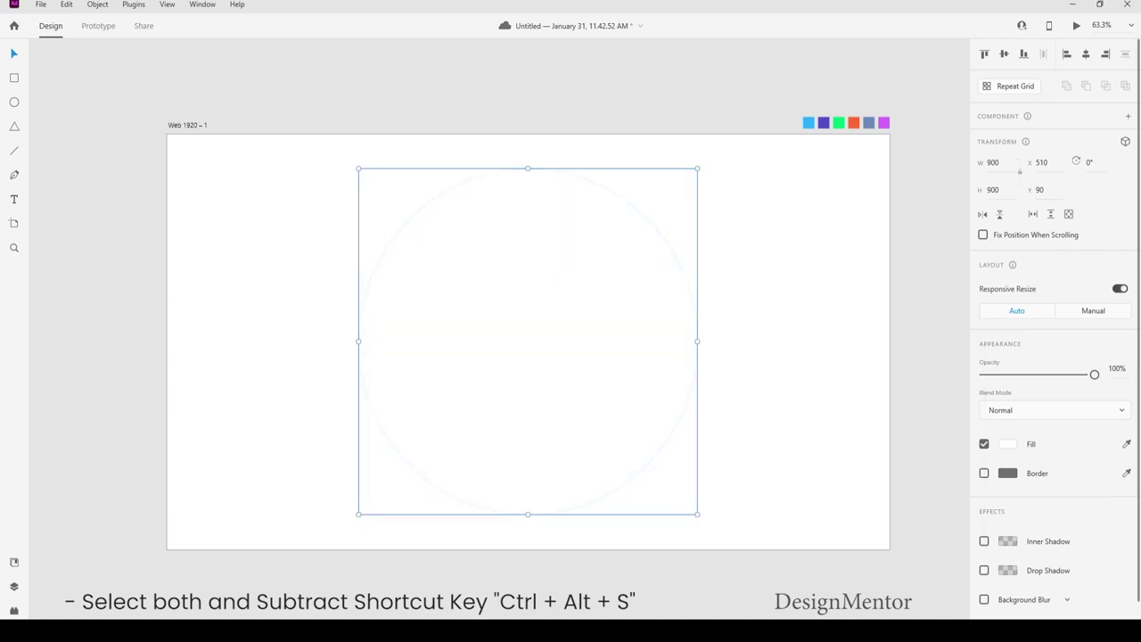
text(300)
key(Tab)
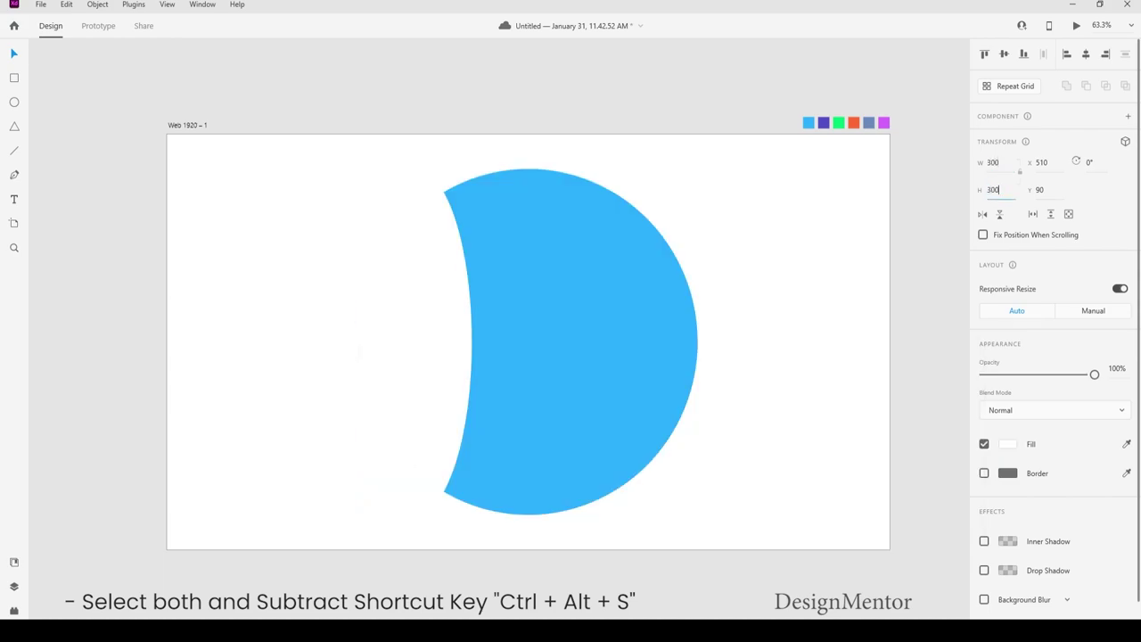
key(Return)
key(shift+m)
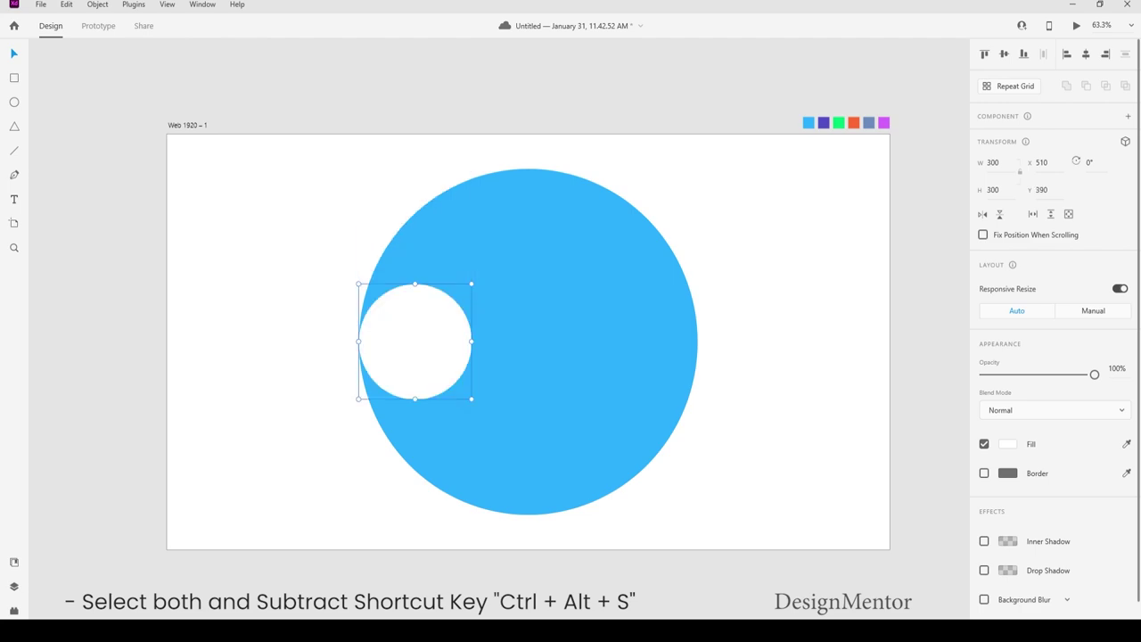
key(shift+c)
Subtract the white circle from the blue circle to form a ring
key(Escape)
click(527, 341)
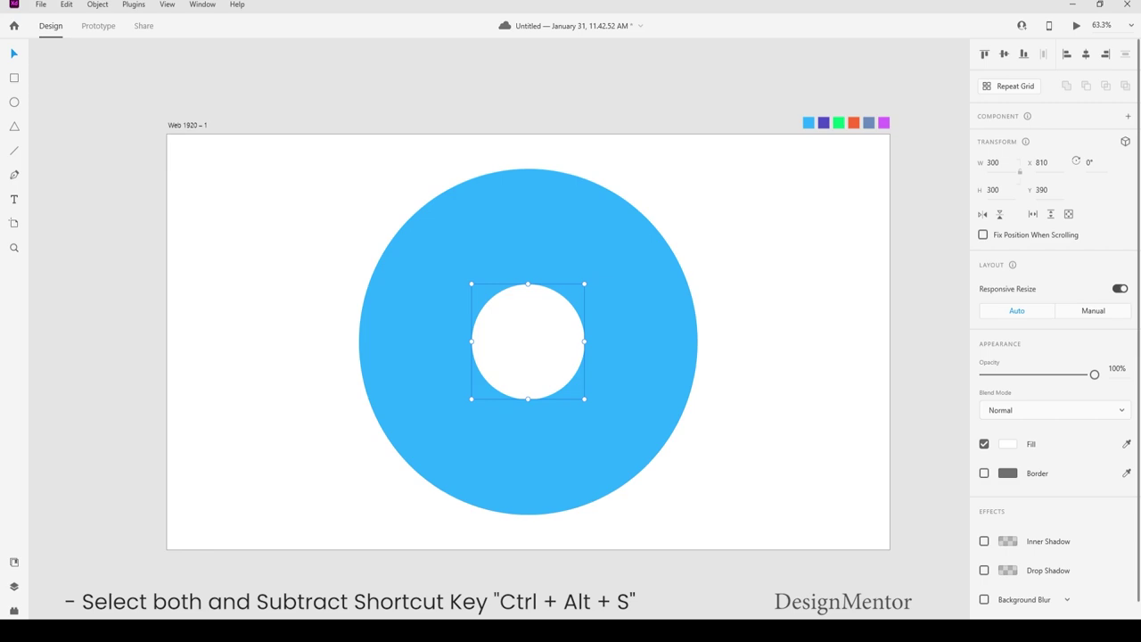
key(Escape)
click(528, 341)
key(Escape)
click(527, 341)
shift+click(419, 428)
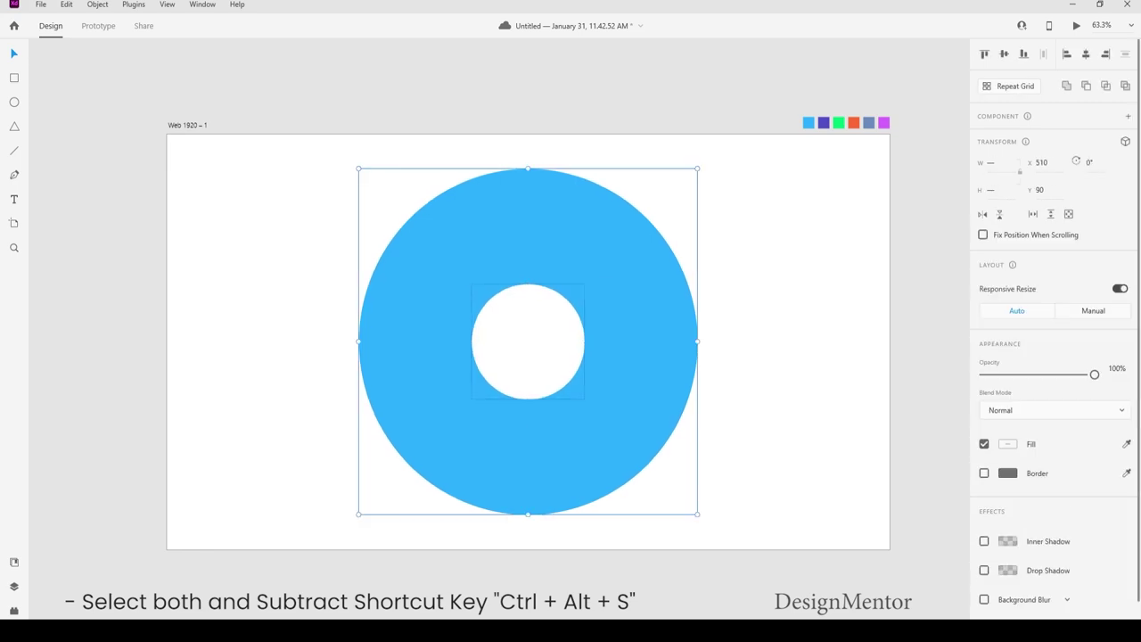
key(ctrl+alt+s)
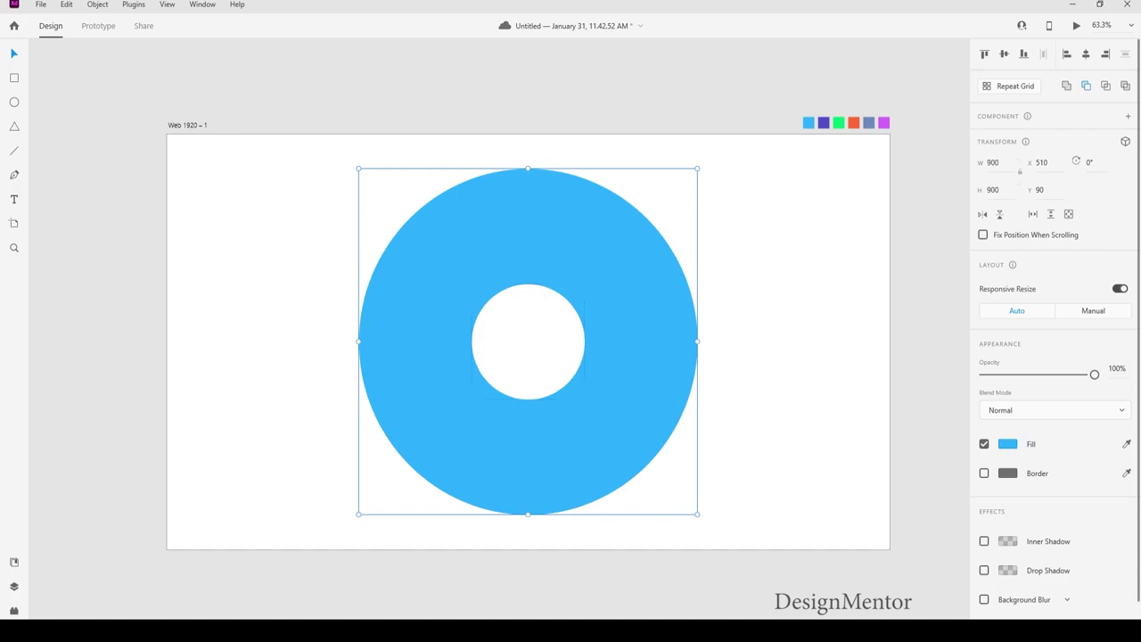
Select and deselect the new ring to check its shape
key(Escape)
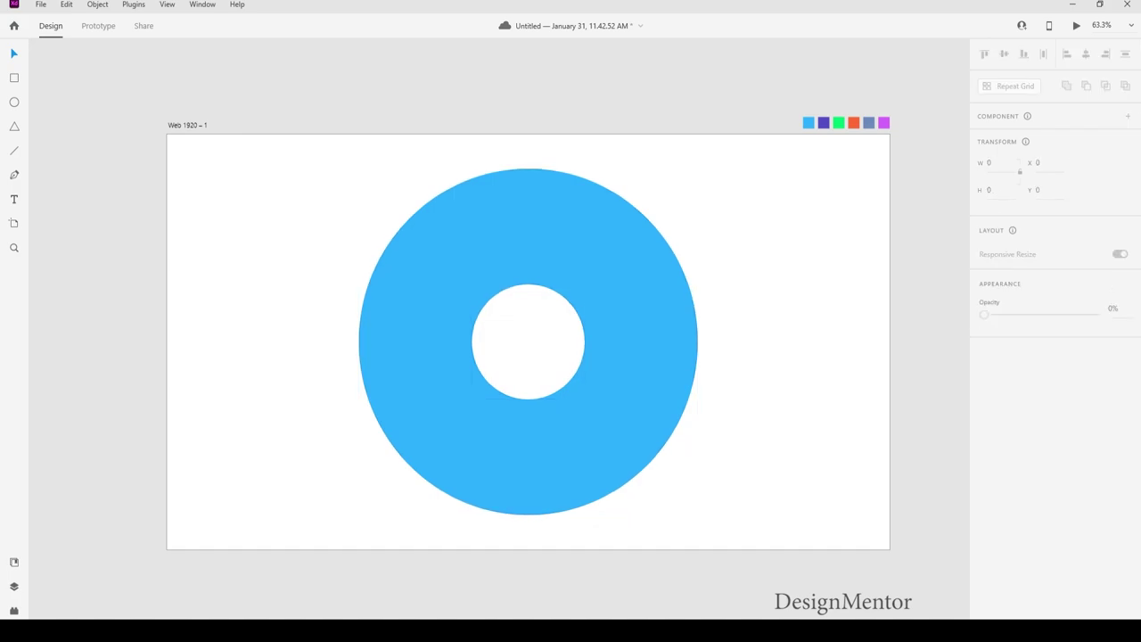
key(ctrl+a)
key(Escape)
key(ctrl+a)
key(Escape)
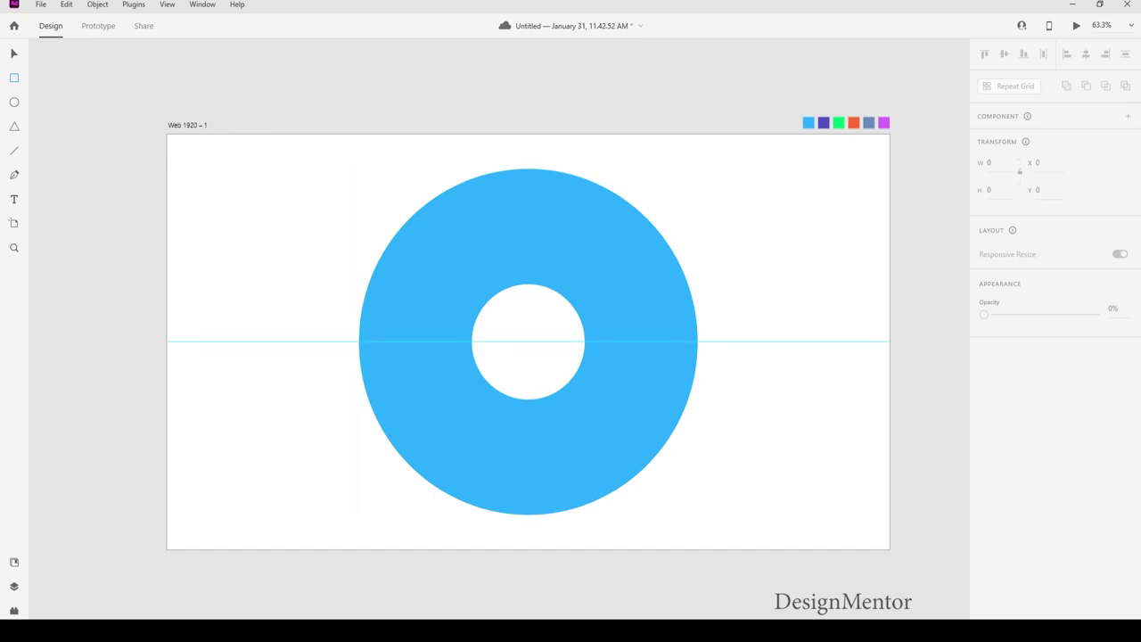
Draw a borderless #009FFF rectangle over the ring's lower half
mouse_move(327, 342)
mouse_down()
mouse_move(657, 378)
mouse_move(726, 534)
mouse_up()
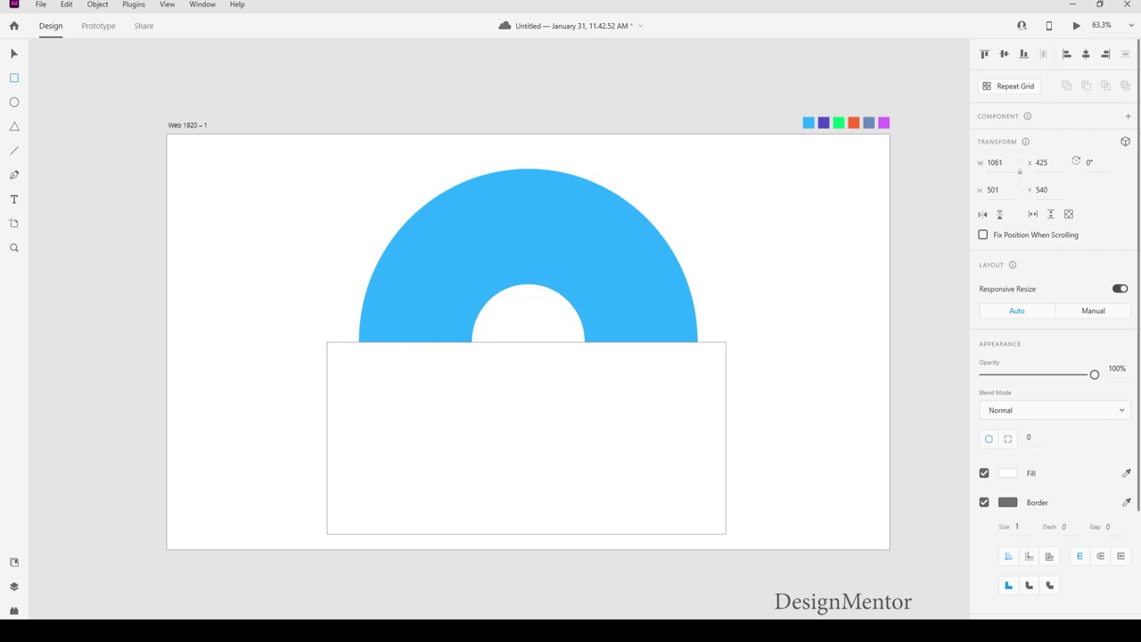
click(984, 502)
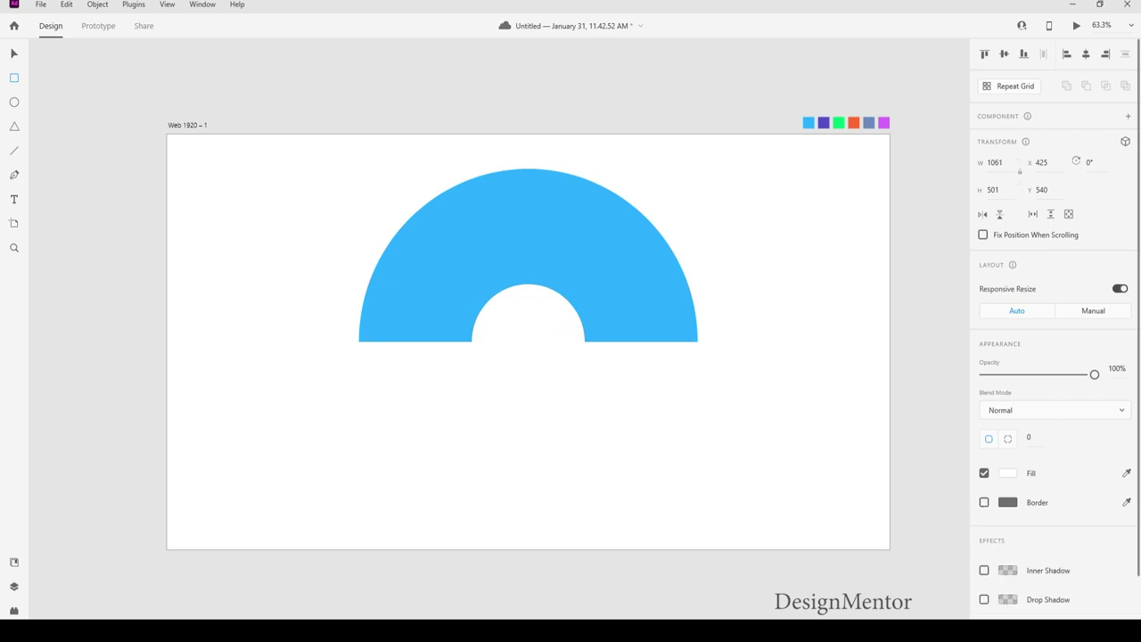
click(1007, 473)
text(009FFF)
key(Return)
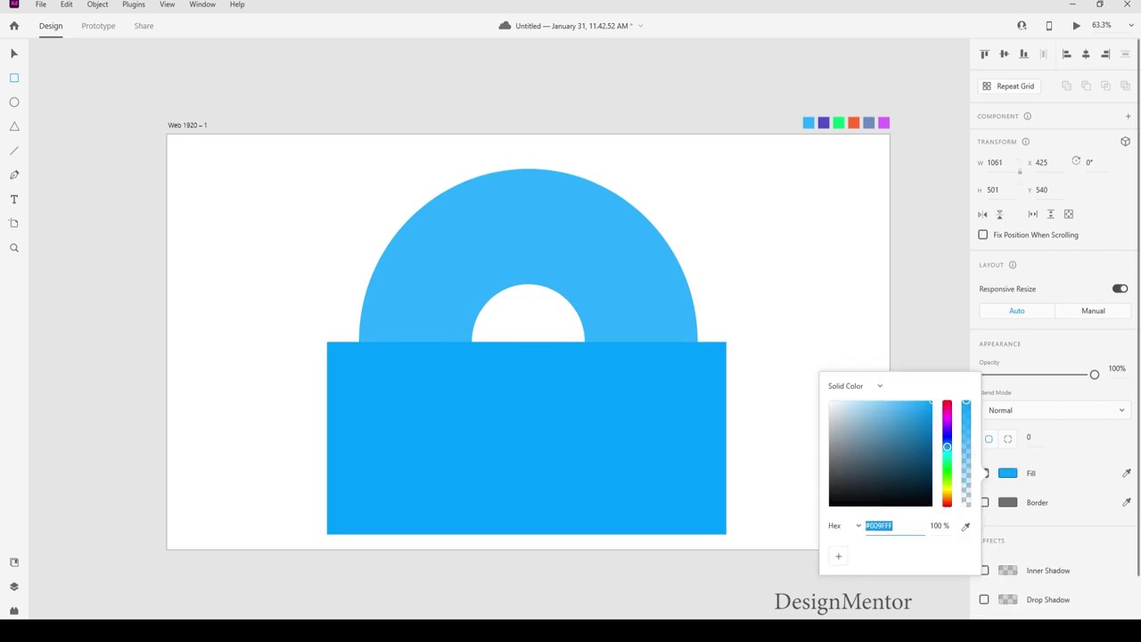
key(Escape)
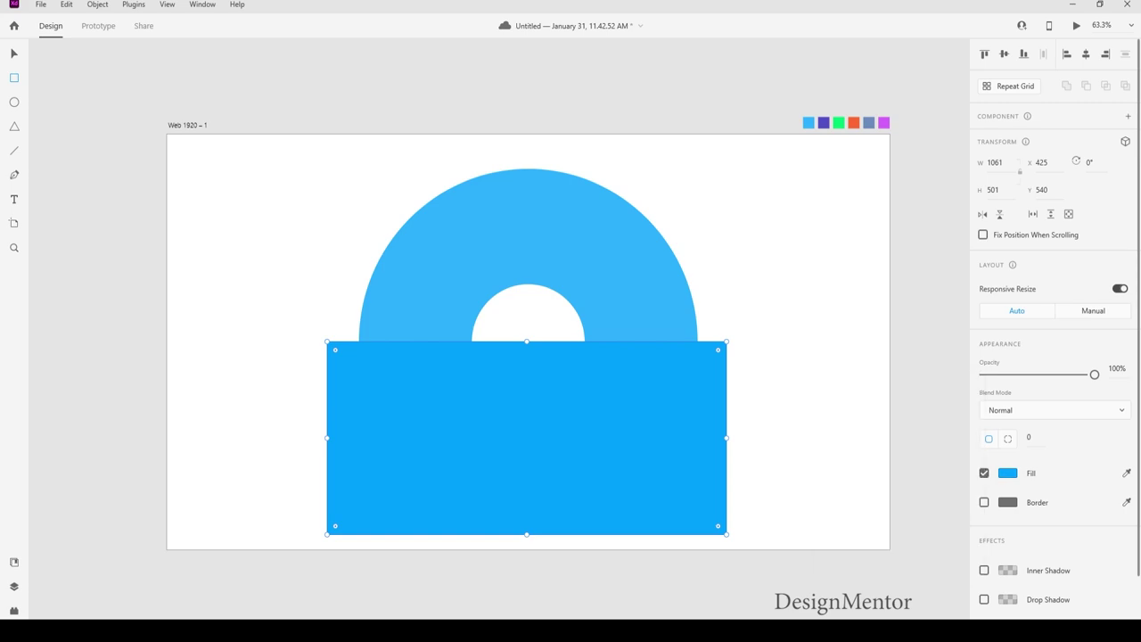
Subtract the rectangle from the ring and move the half-ring to Y 315
key(Escape)
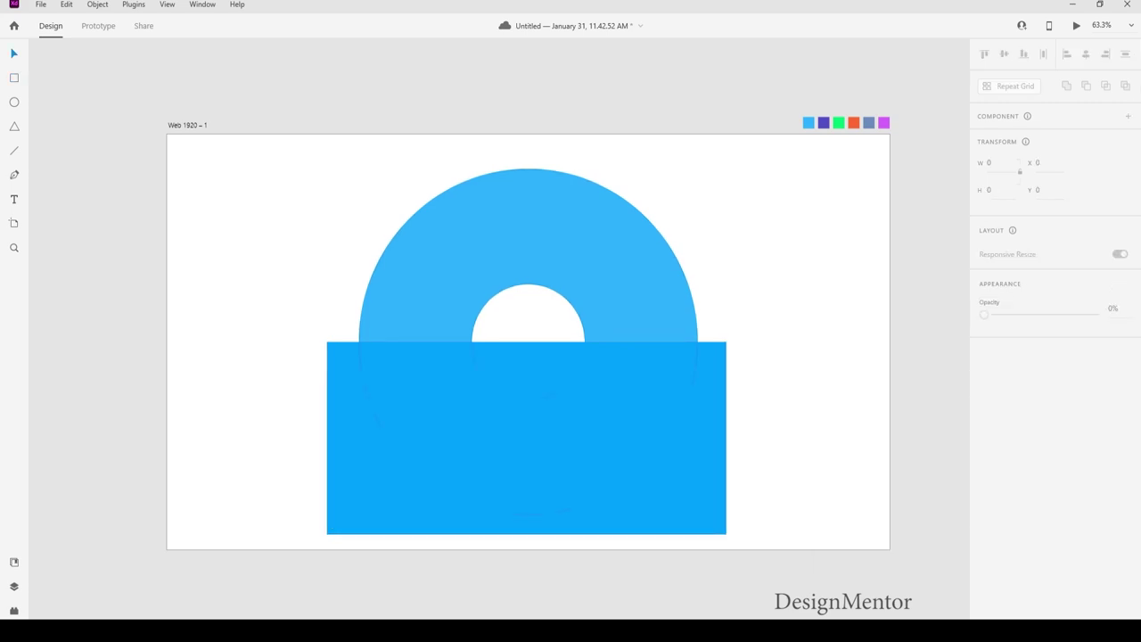
click(526, 436)
shift+click(624, 214)
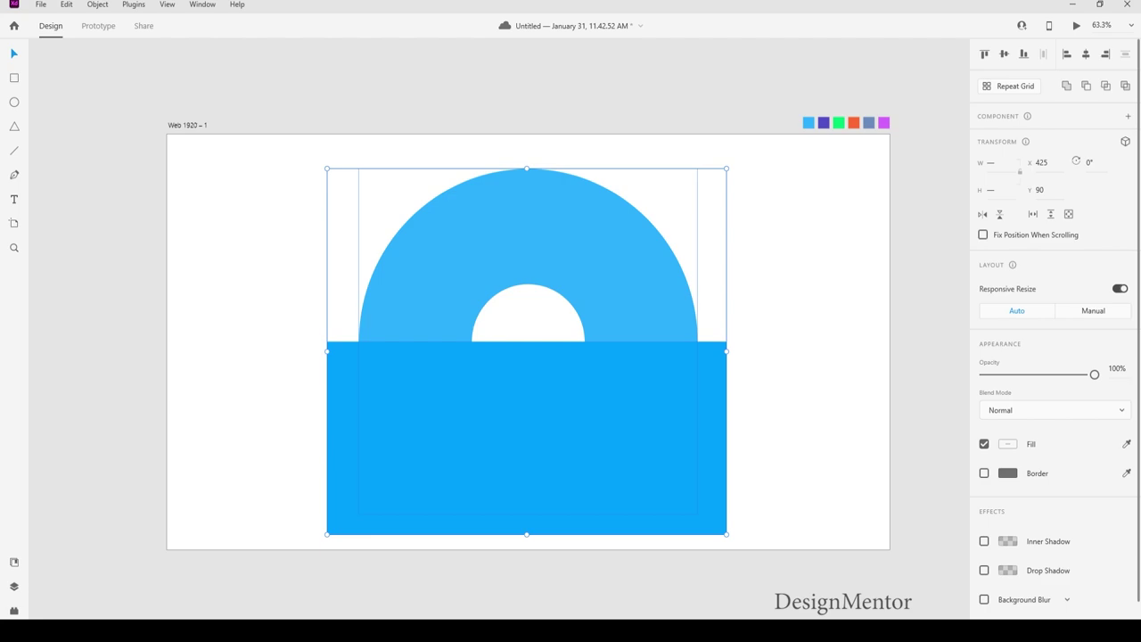
click(1086, 85)
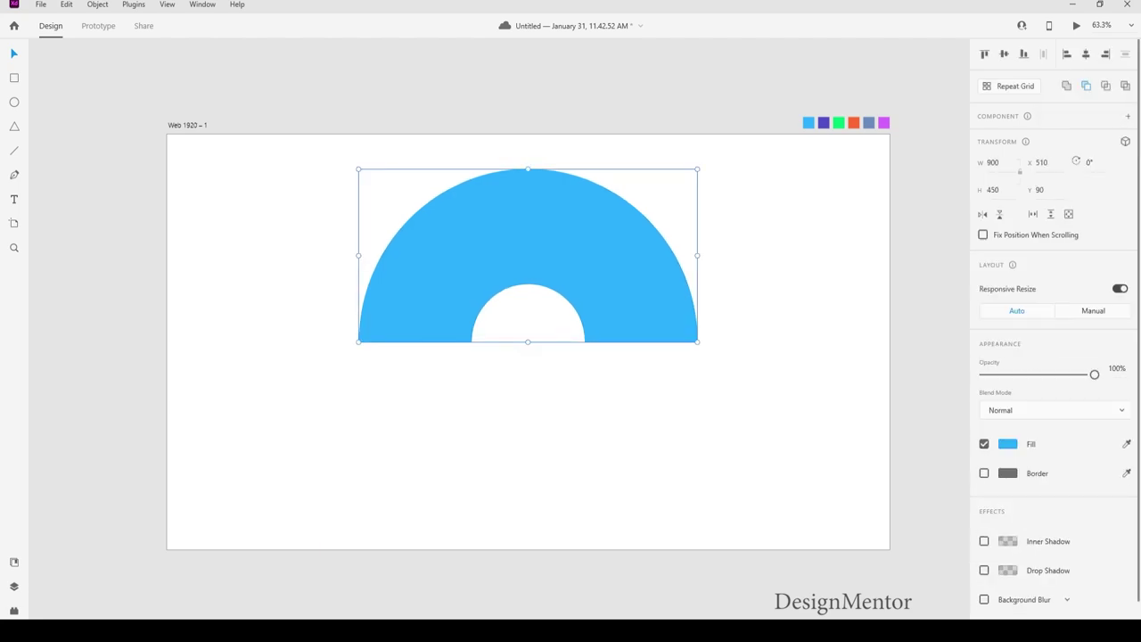
key(shift+m)
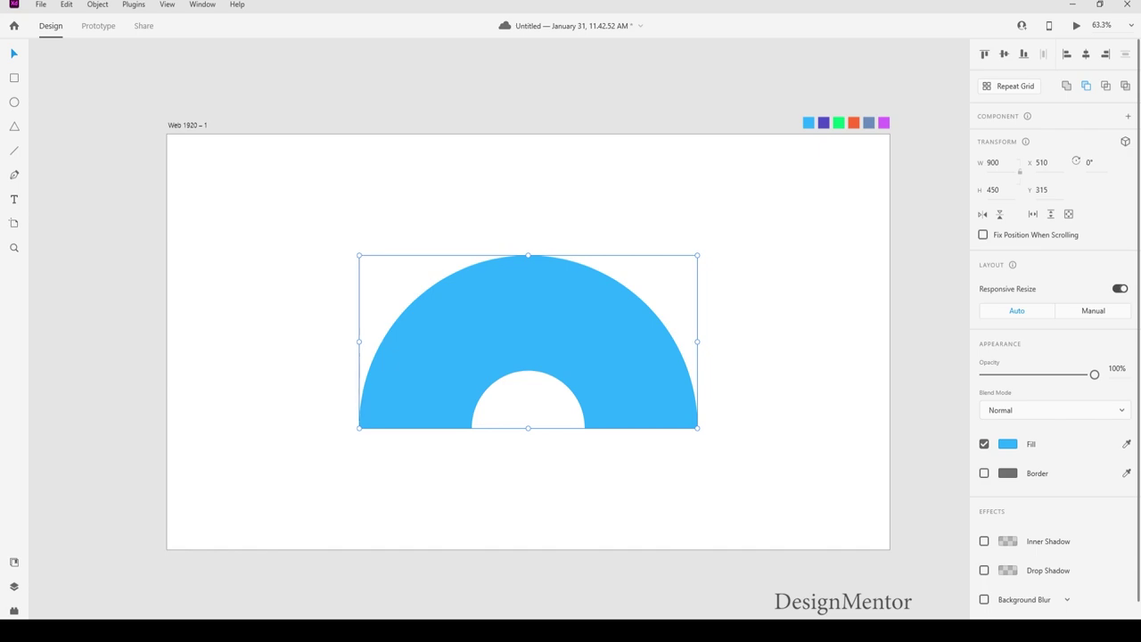
Enlarge the half-donut from its centre to about 1390 × 694
mouse_move(697, 428)
mouse_down()
mouse_move(863, 513)
mouse_move(770, 465)
mouse_move(789, 474)
mouse_up()
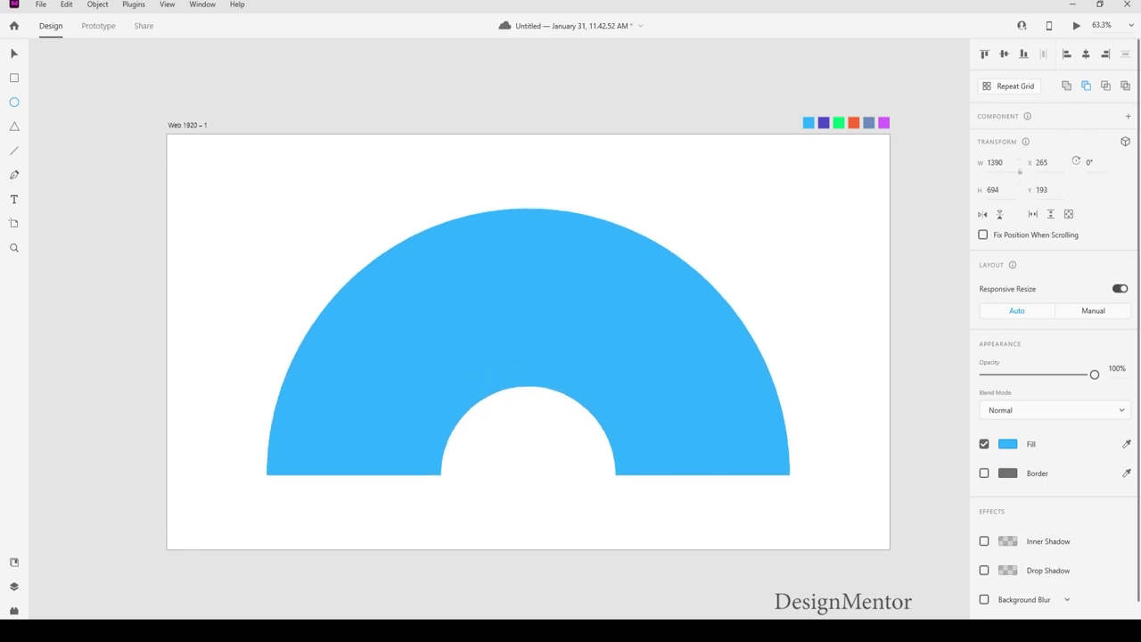
key(v)
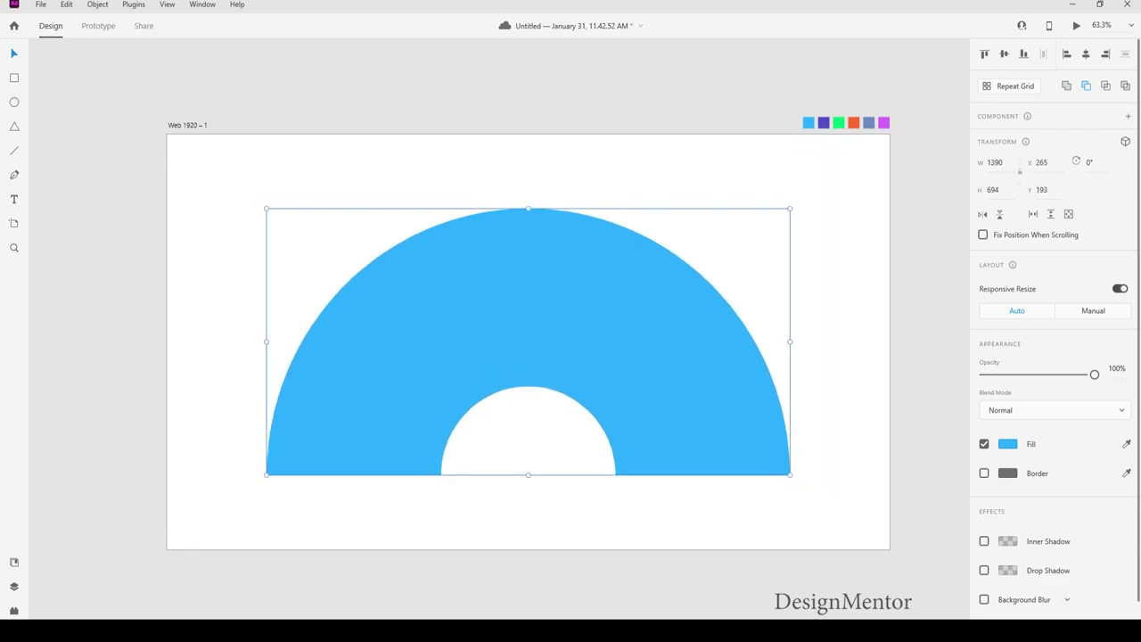
key(Escape)
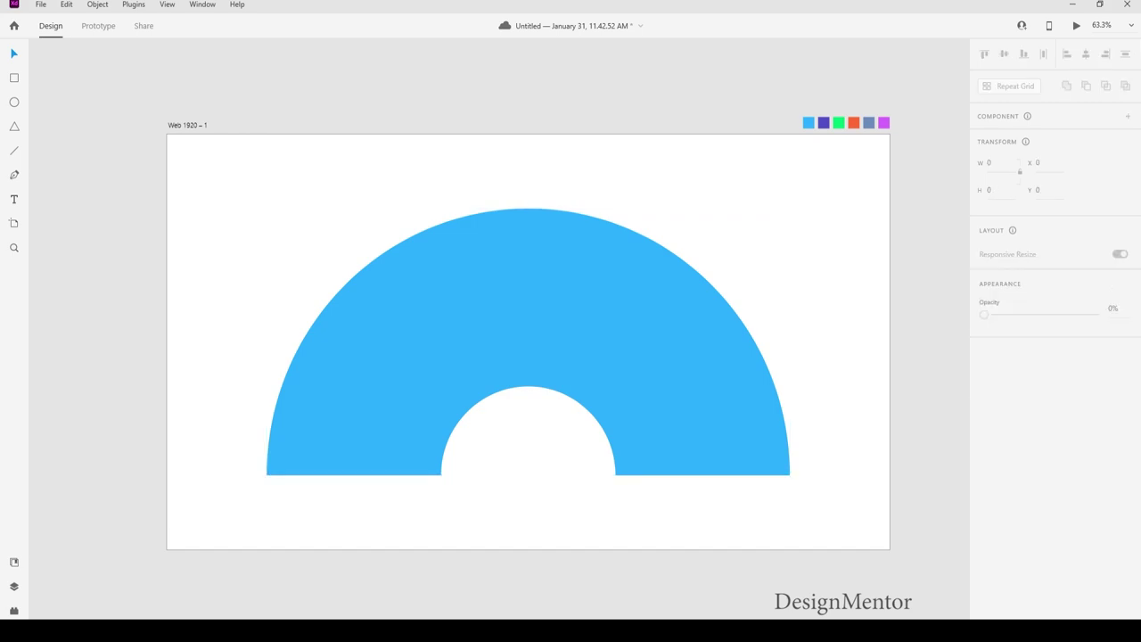
Zoom to 75% so the whole artboard fits, then select the half-donut
click(1101, 25)
text(100)
key(Return)
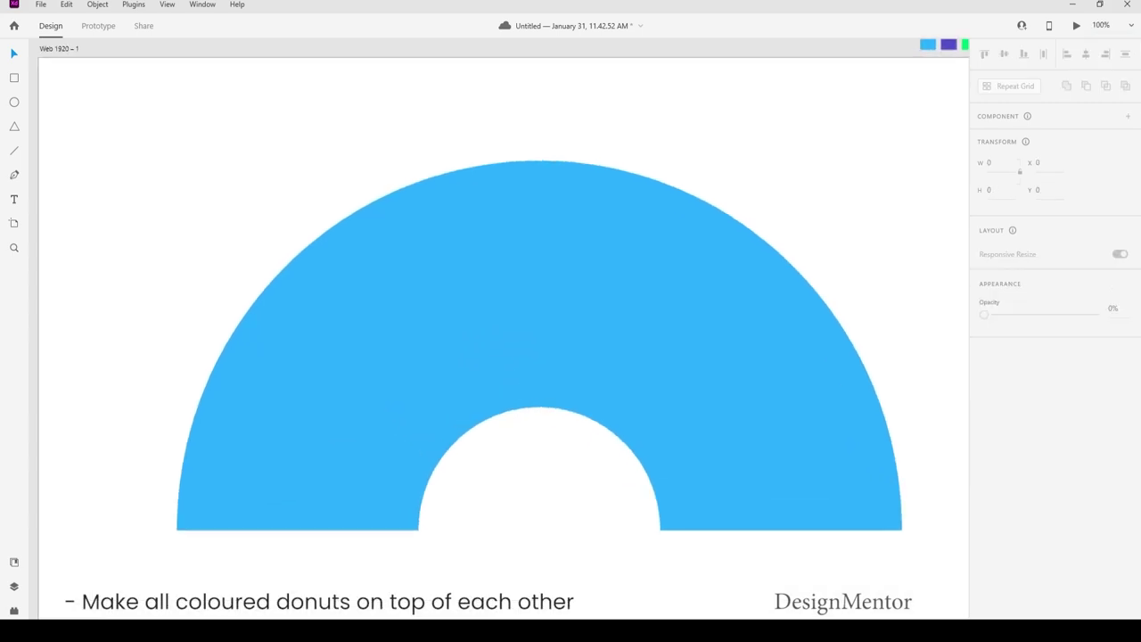
click(1102, 25)
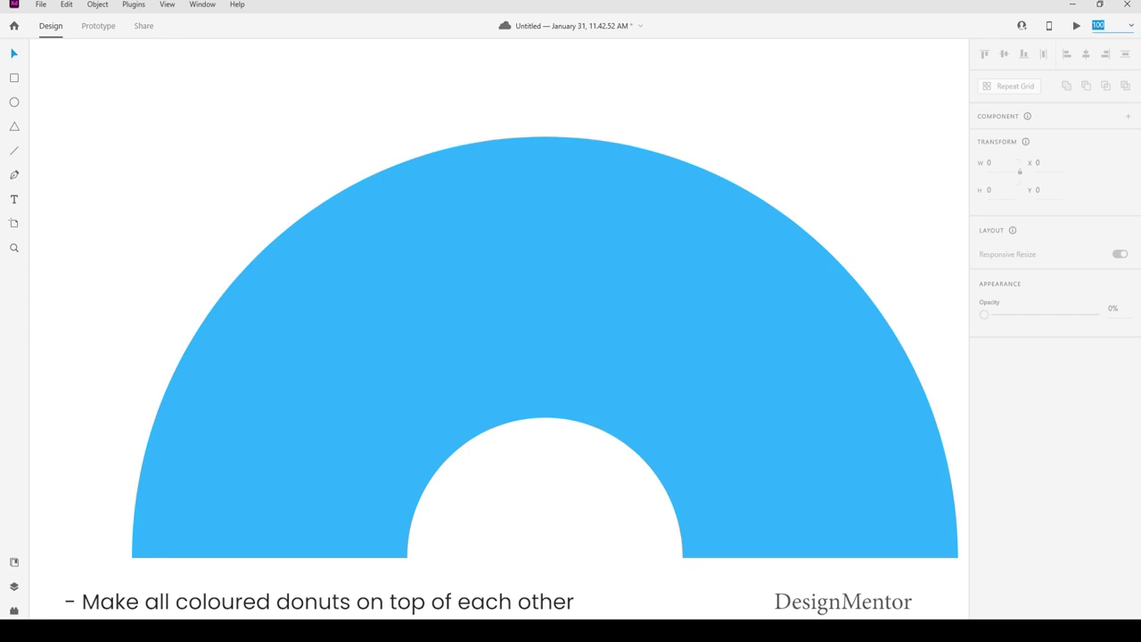
text(75)
key(Return)
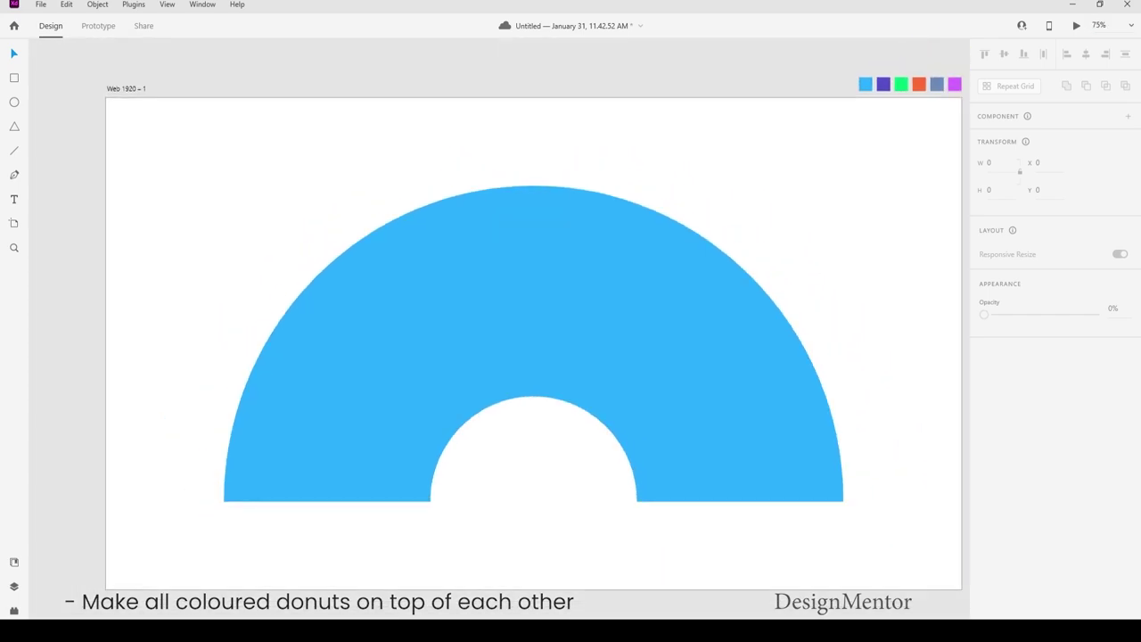
scroll(486, 341, right, 3)
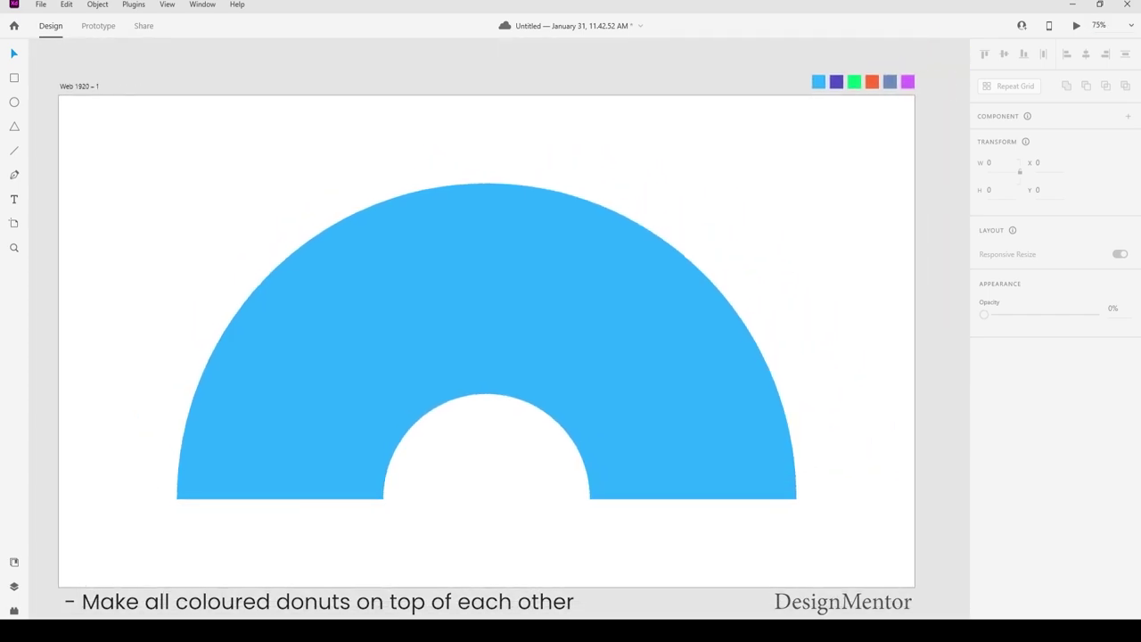
key(ctrl+a)
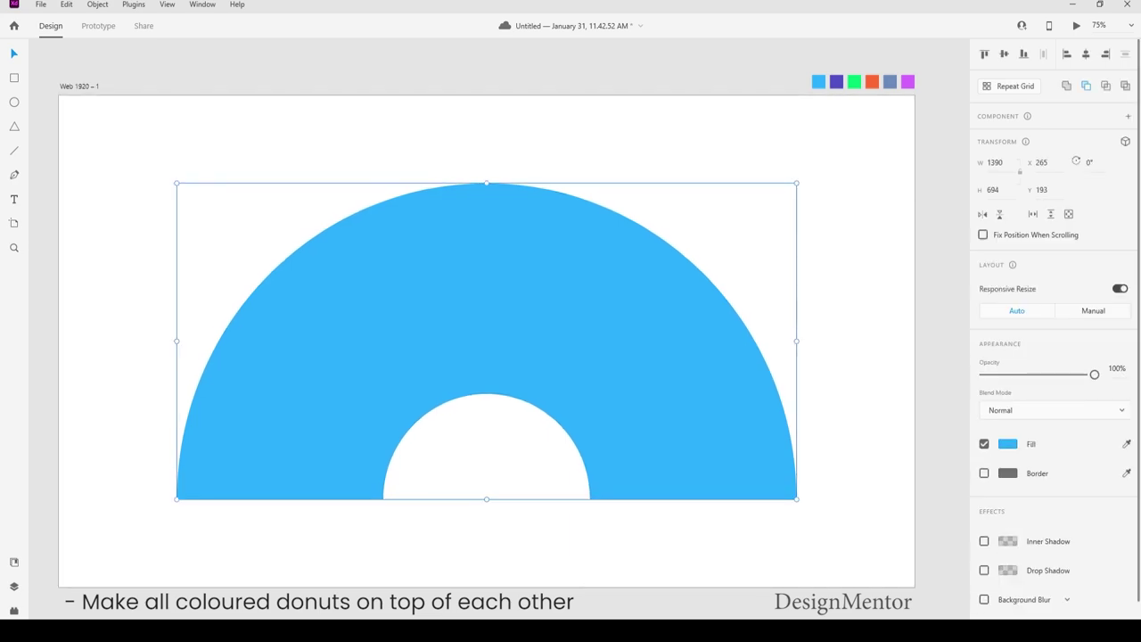
Paste an in-place copy of the blue half-donut and recolour it purple
key(Escape)
key(ctrl+a)
click(66, 4)
click(77, 80)
click(66, 4)
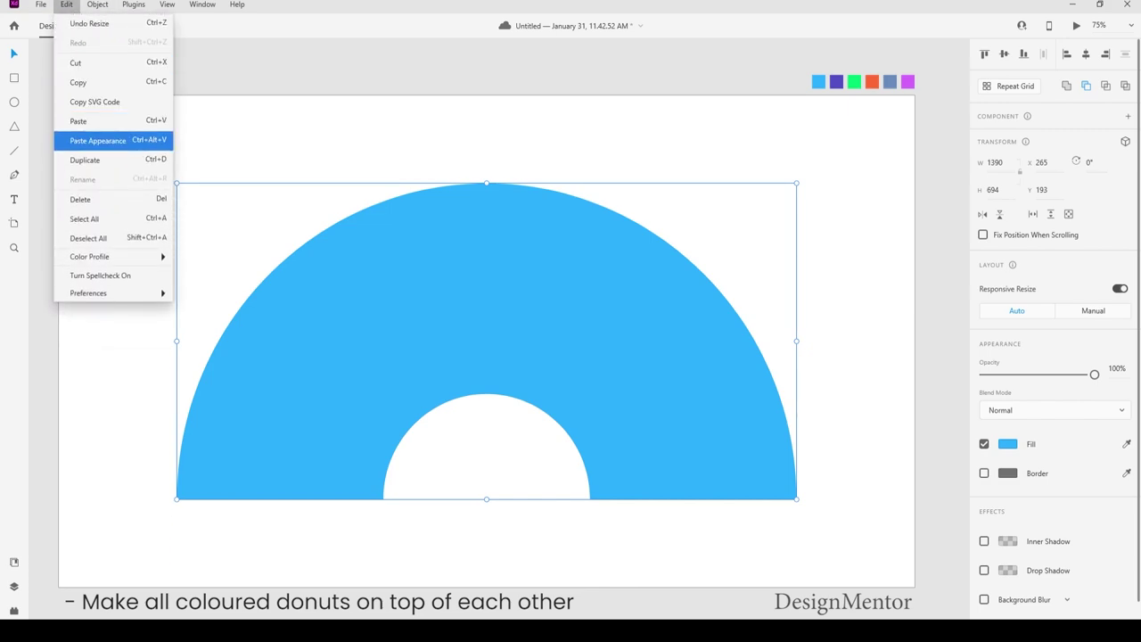
click(85, 120)
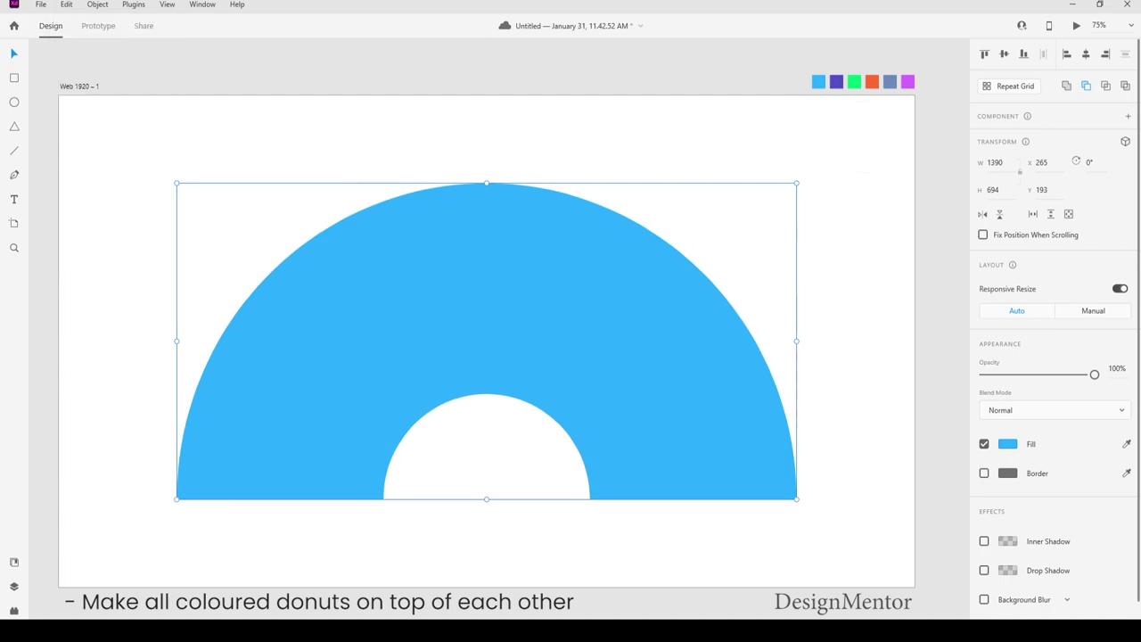
click(836, 81)
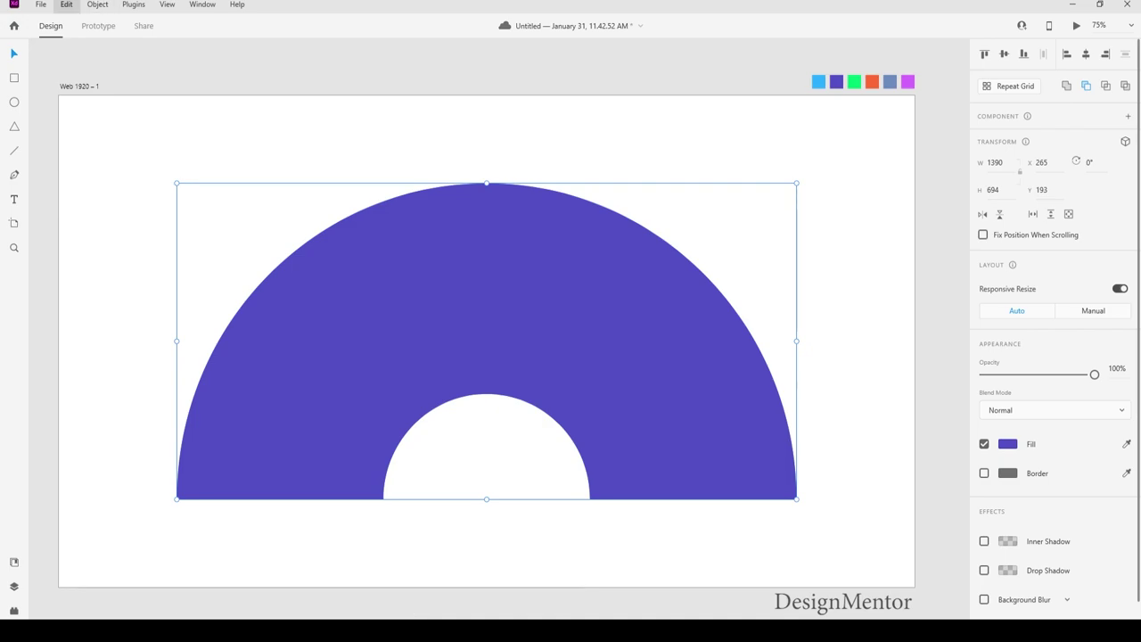
Paste an in-place copy of the purple half-donut and recolour it green
click(67, 5)
click(79, 80)
click(67, 5)
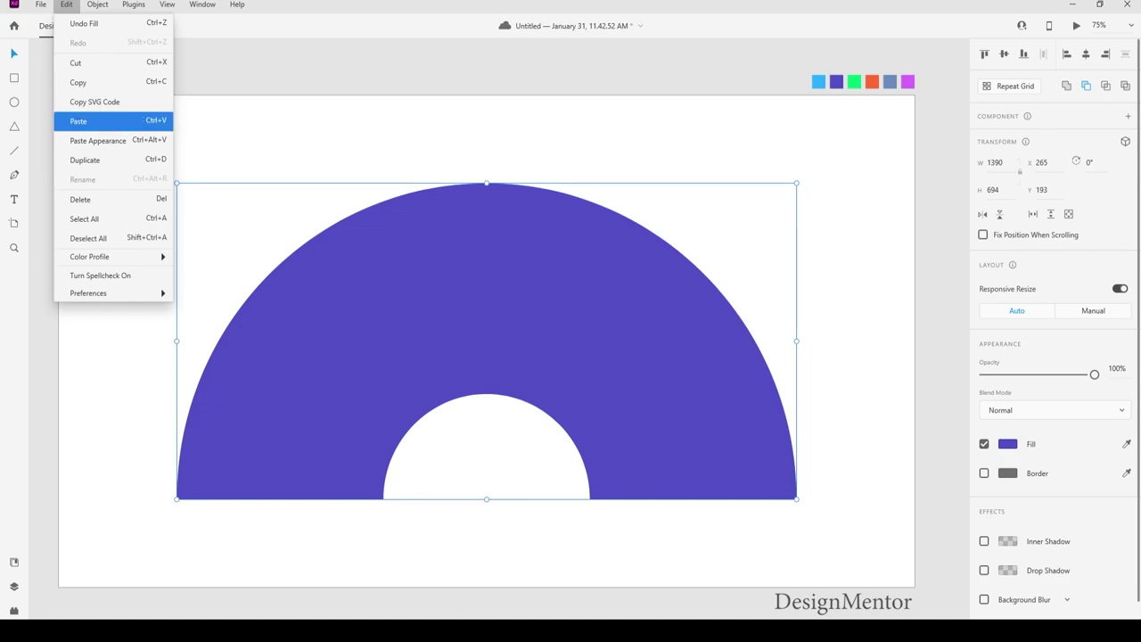
click(78, 120)
click(854, 81)
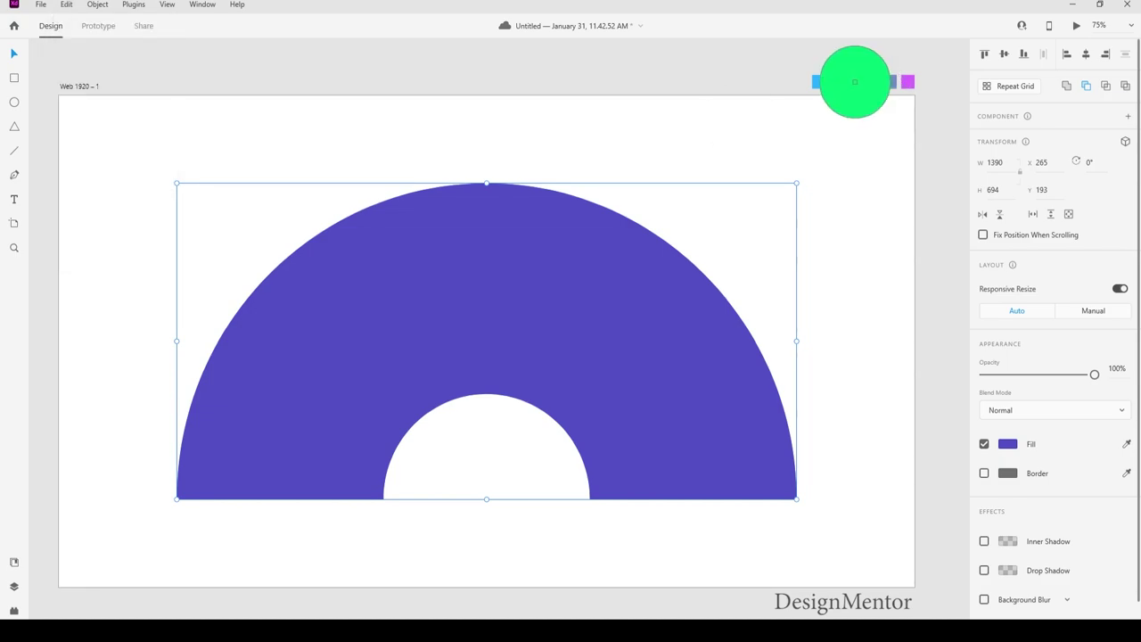
Paste an in-place copy of the green half-donut and recolour it orange
click(66, 4)
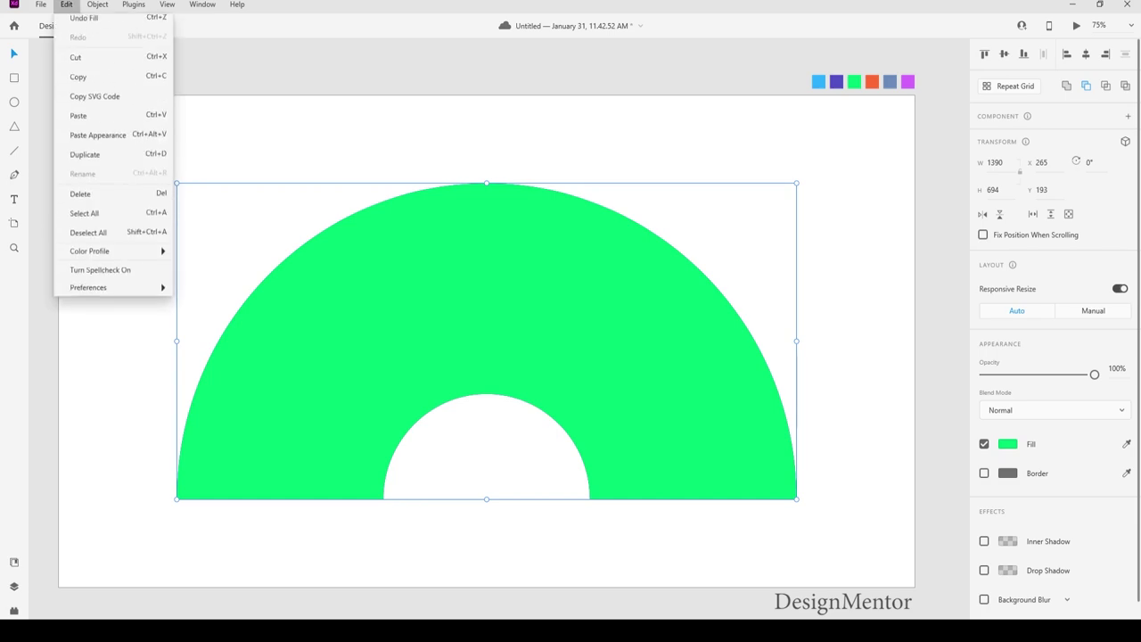
click(78, 82)
click(66, 5)
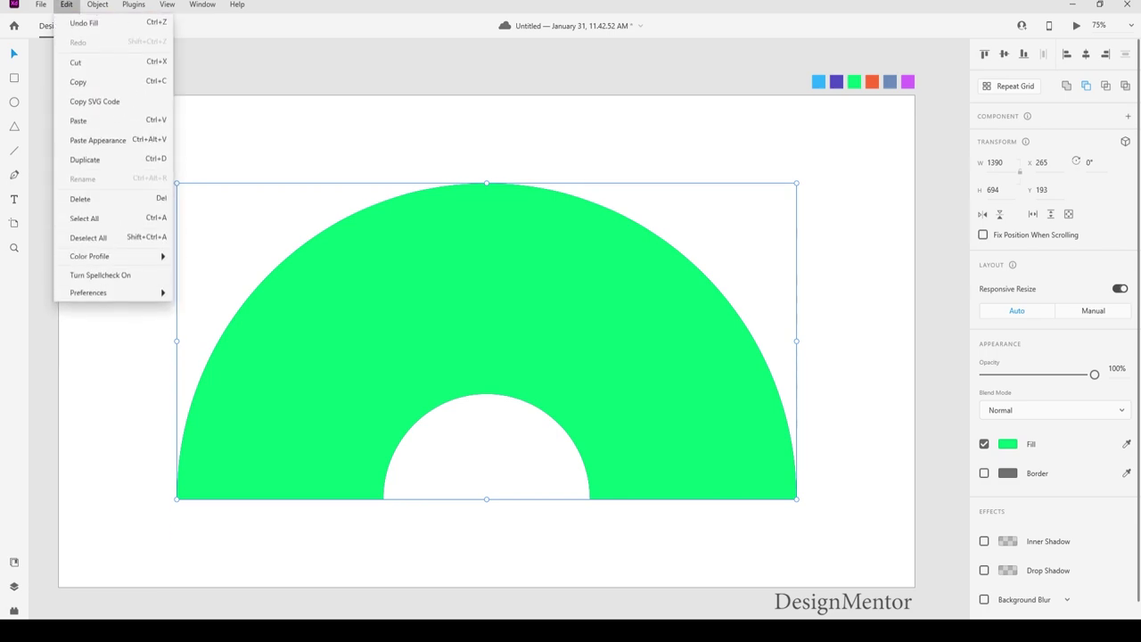
click(78, 120)
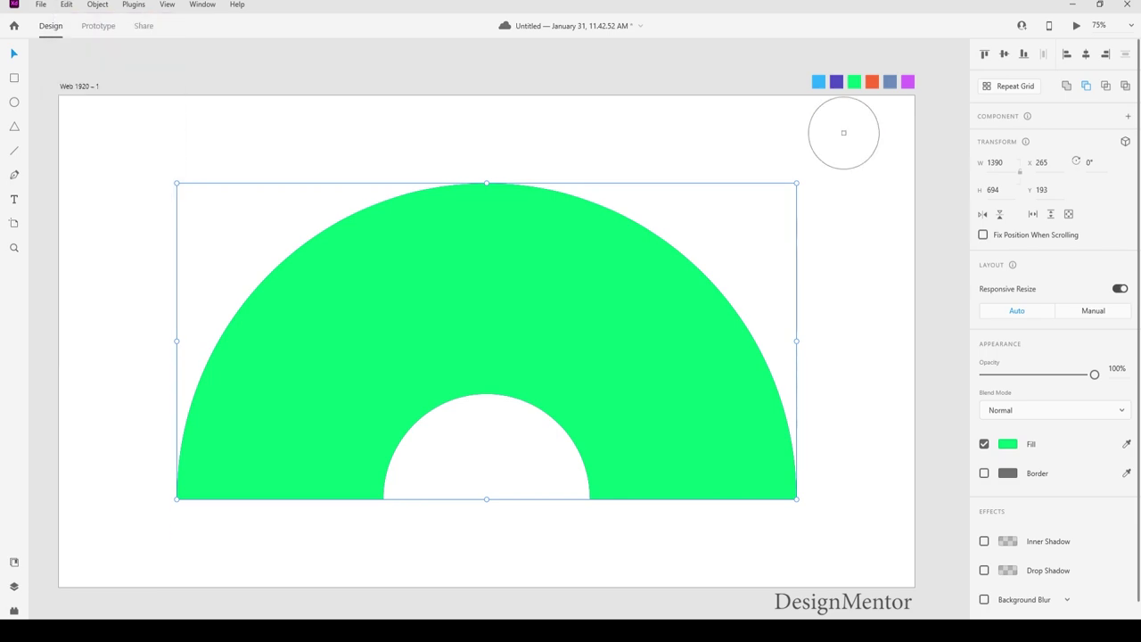
click(872, 81)
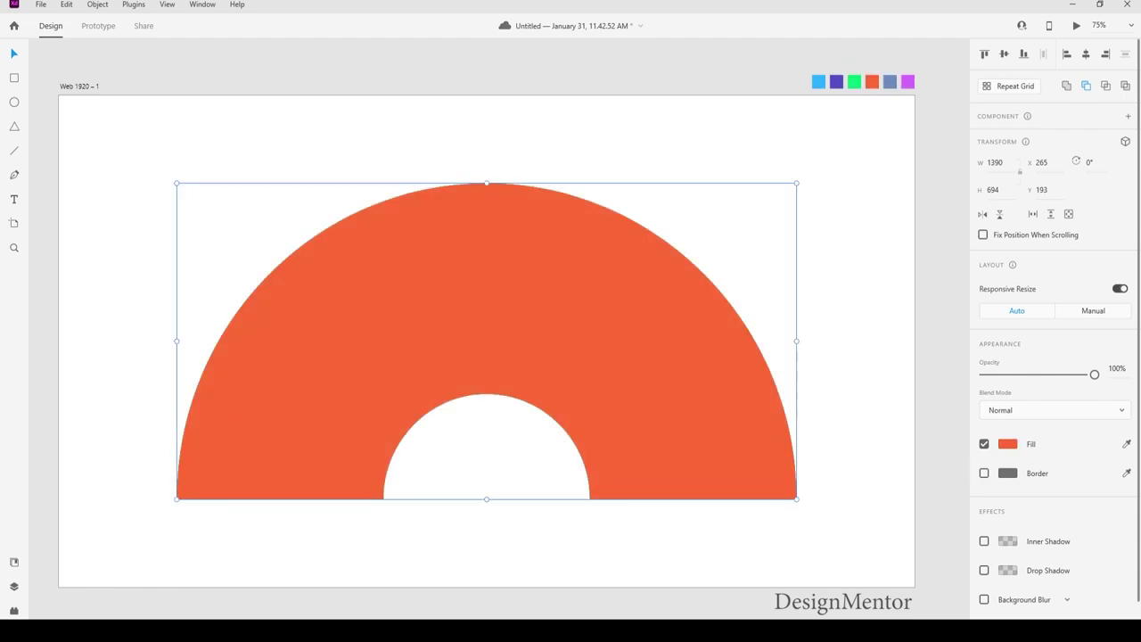
Paste an in-place copy of the orange half-donut and recolour it blue-grey
click(66, 4)
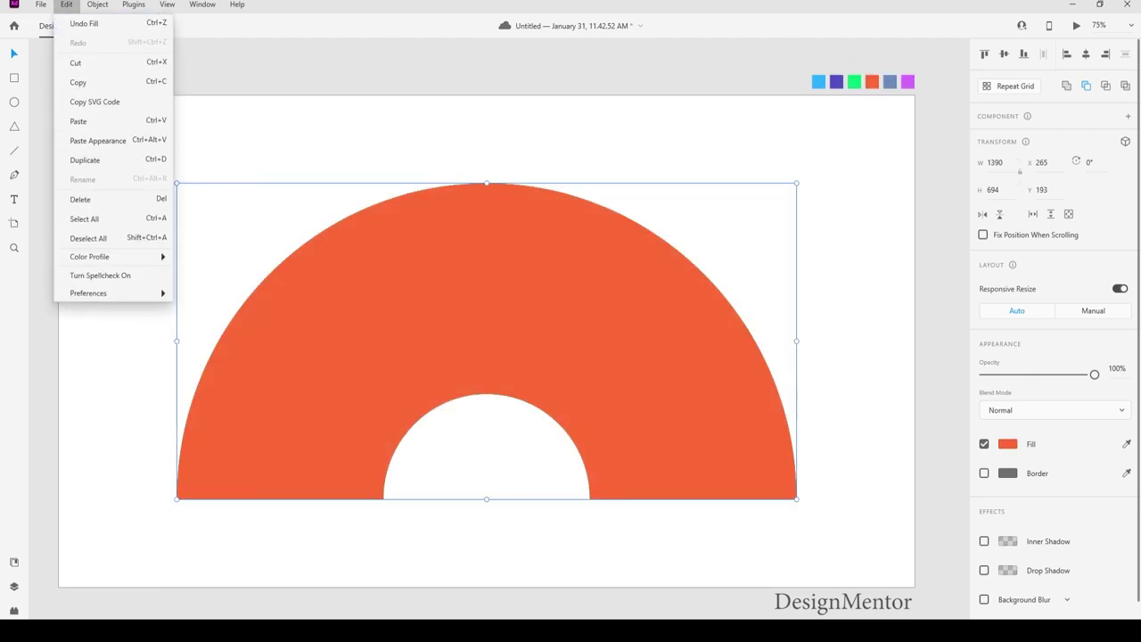
click(78, 80)
click(66, 4)
click(79, 120)
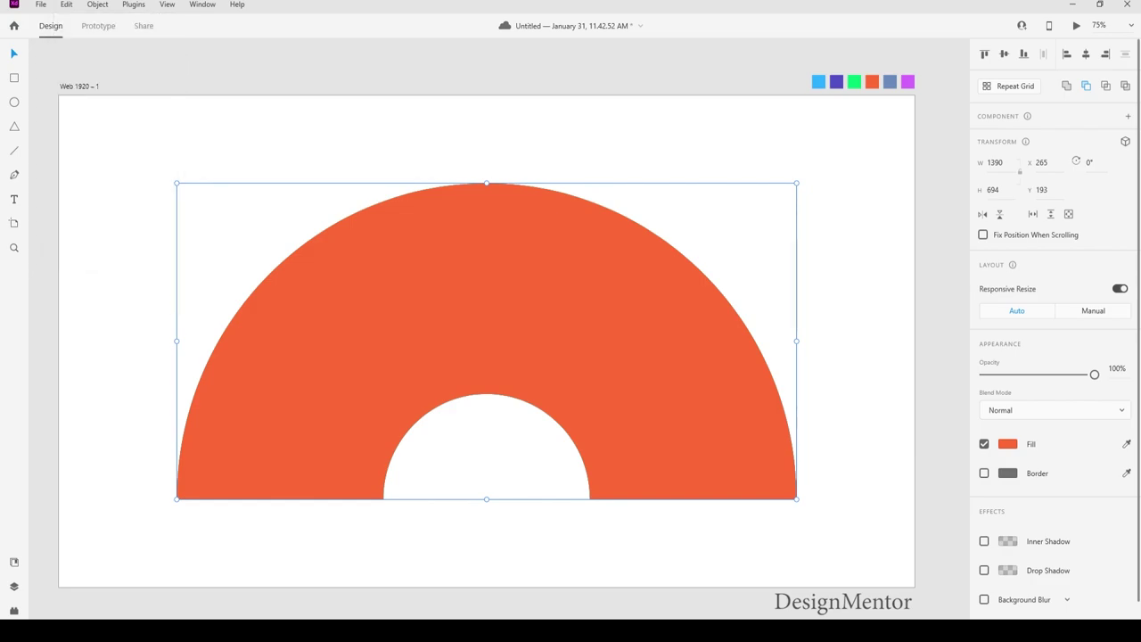
click(890, 82)
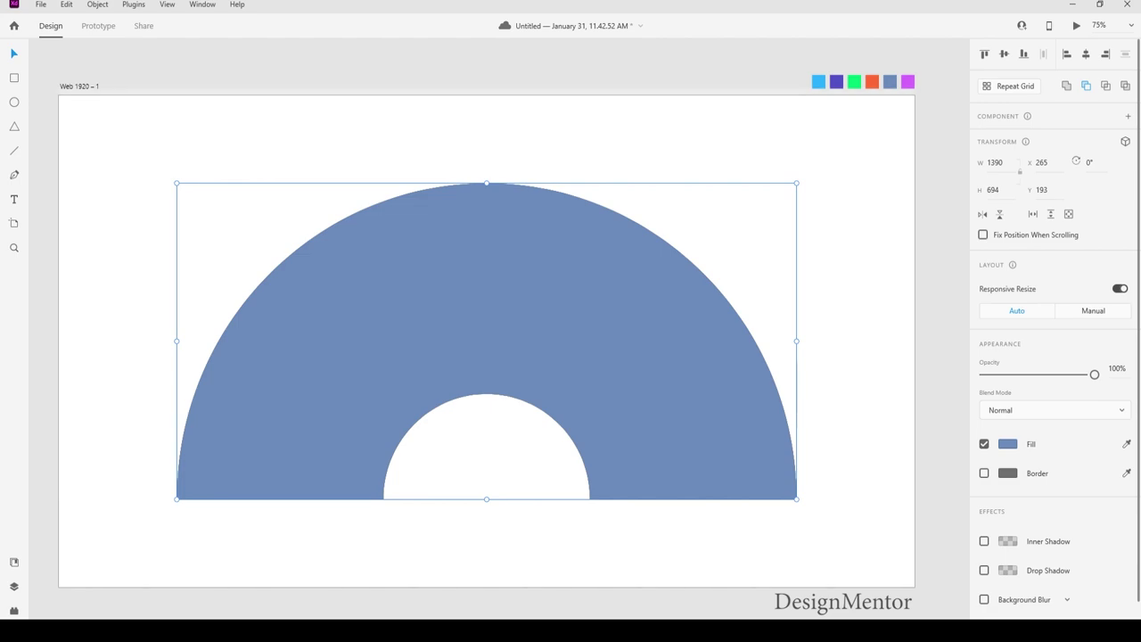
Paste a final in-place copy on top, recolour it purple, and deselect
click(66, 5)
click(78, 82)
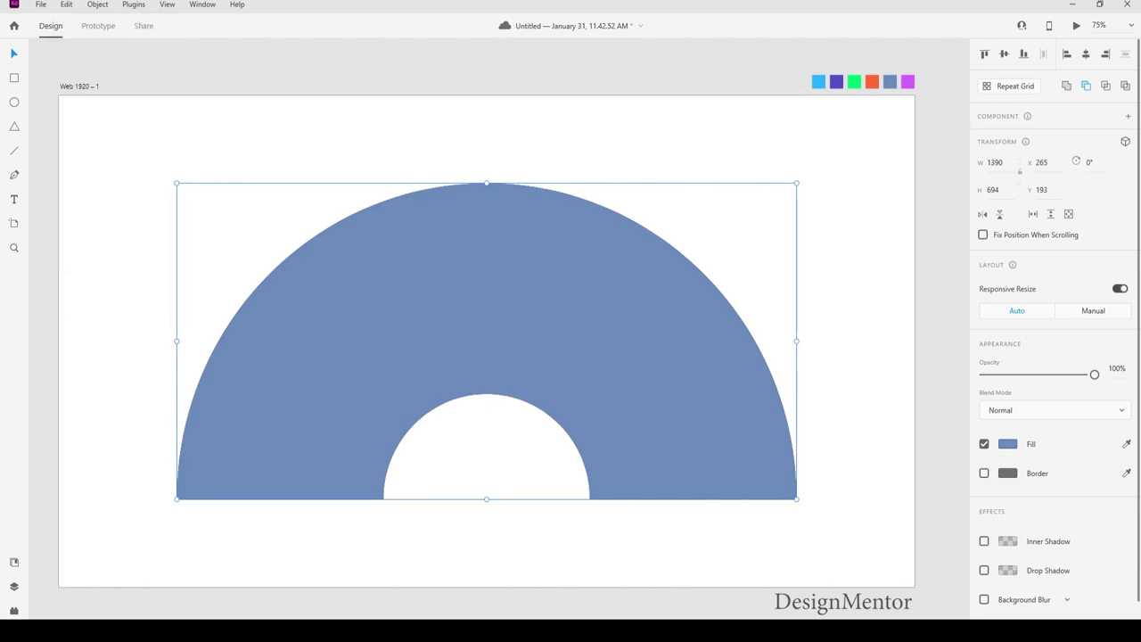
click(66, 4)
click(79, 120)
click(907, 81)
key(Escape)
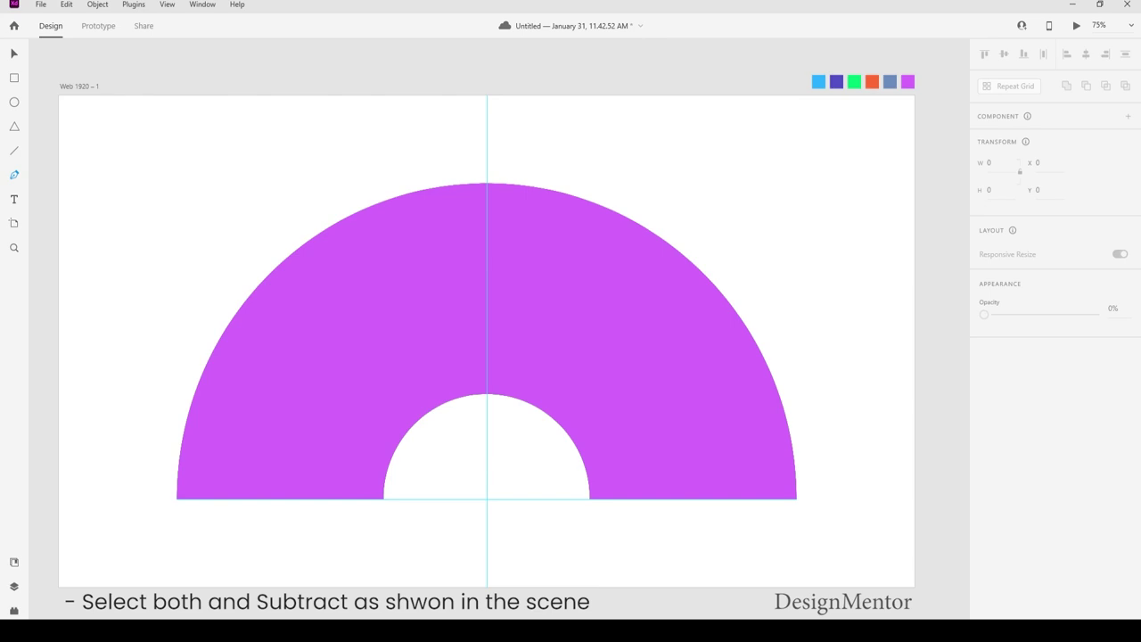
Draw a pen polygon from the arc's centre covering all but the ring's right wedge
click(487, 498)
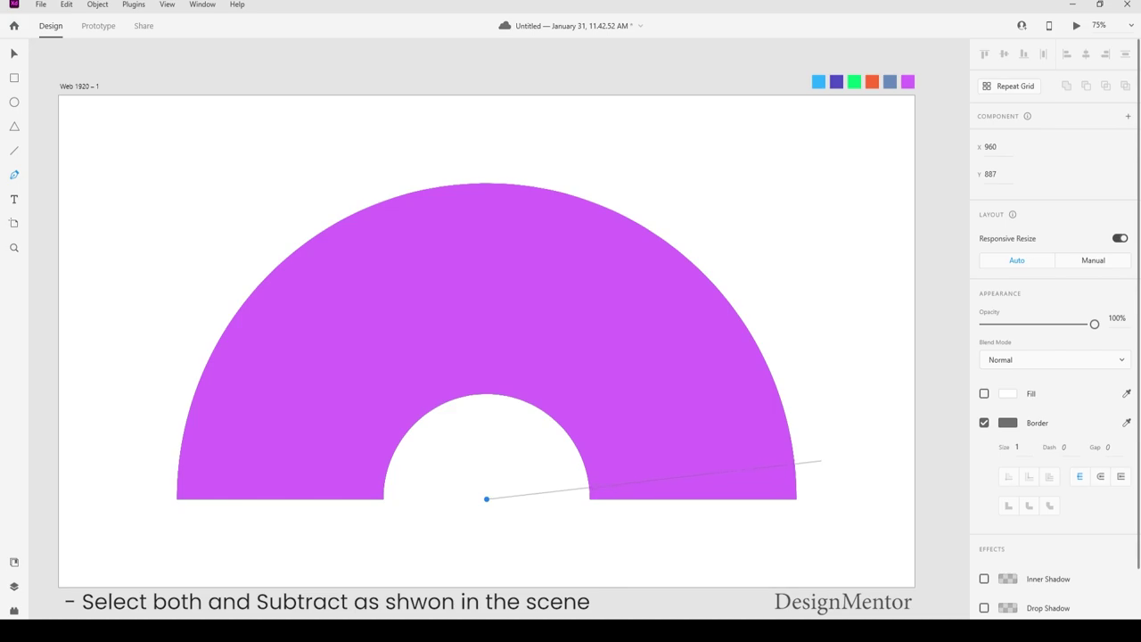
drag(820, 460, 755, 194)
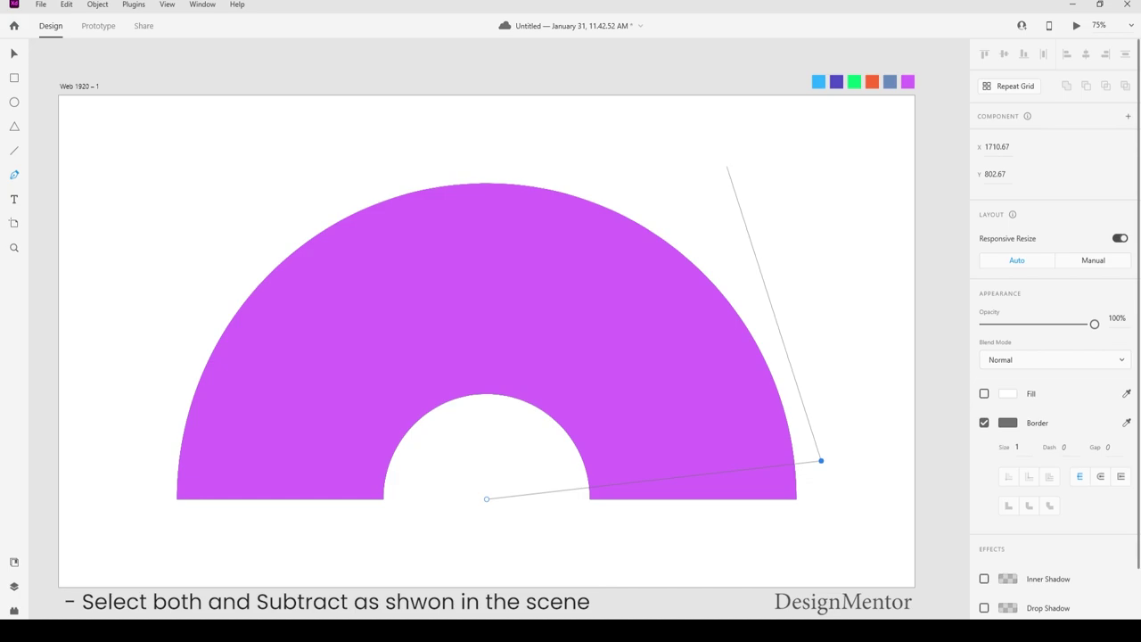
drag(727, 166, 212, 160)
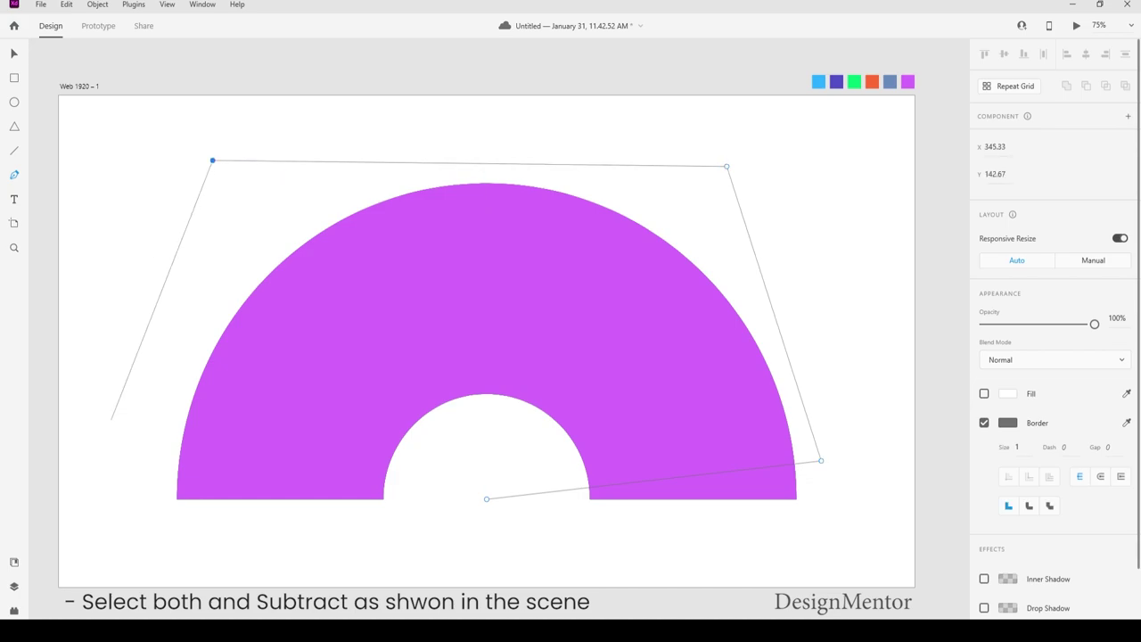
click(110, 420)
click(154, 546)
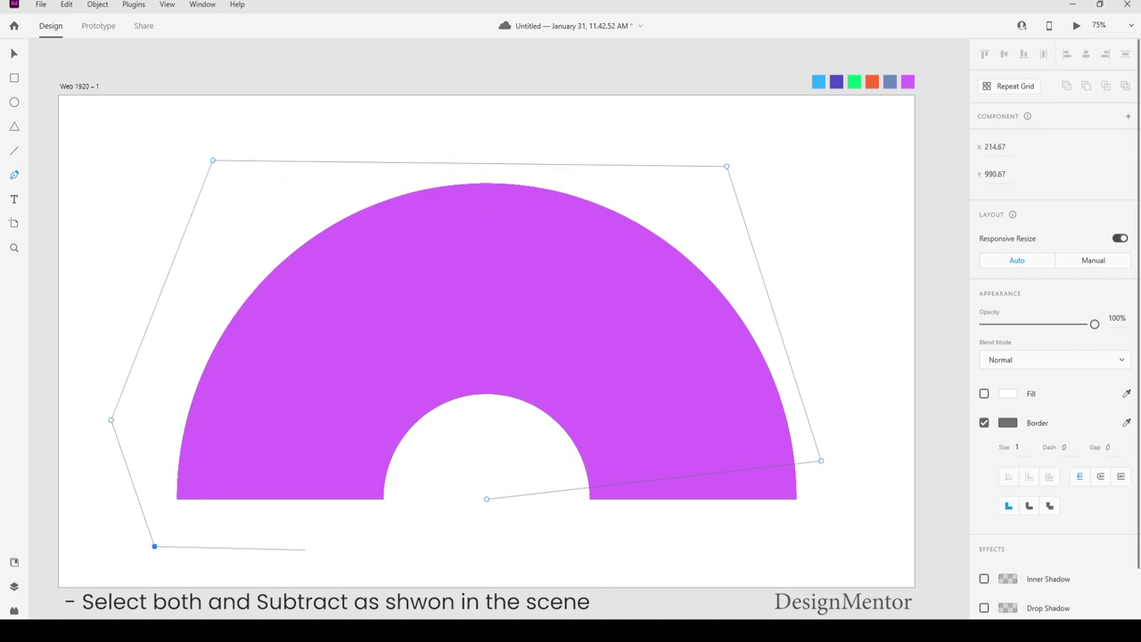
click(487, 499)
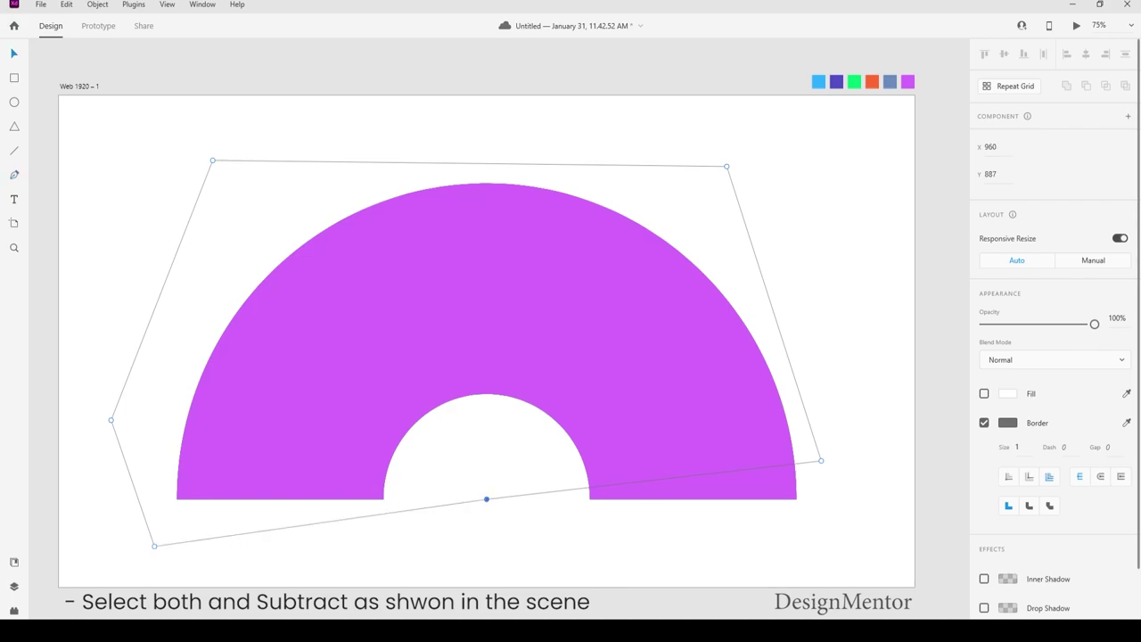
key(ctrl+a)
Fill the cutting polygon solid red #FF0000
key(ctrl+alt+s)
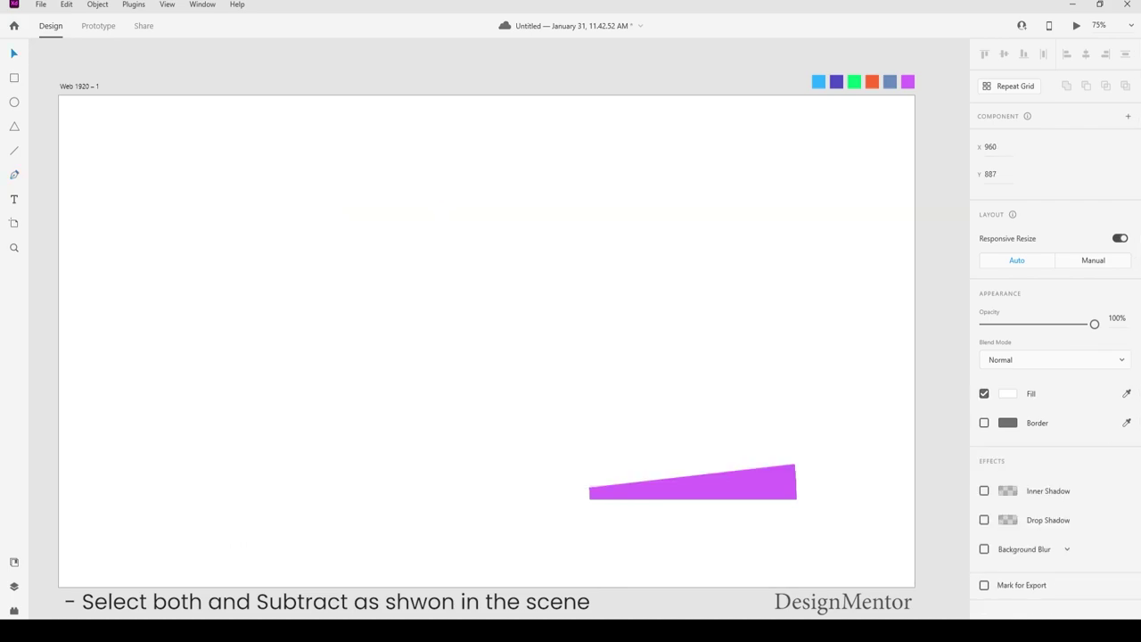
click(1007, 393)
text(ff0000)
key(Return)
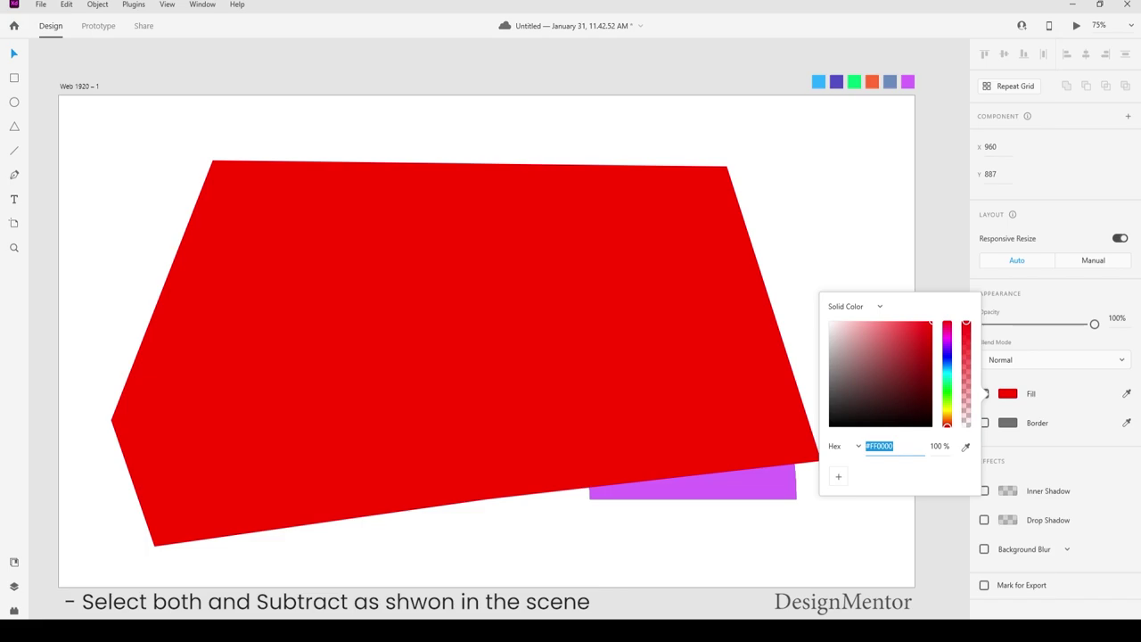
key(Escape)
key(Escape)
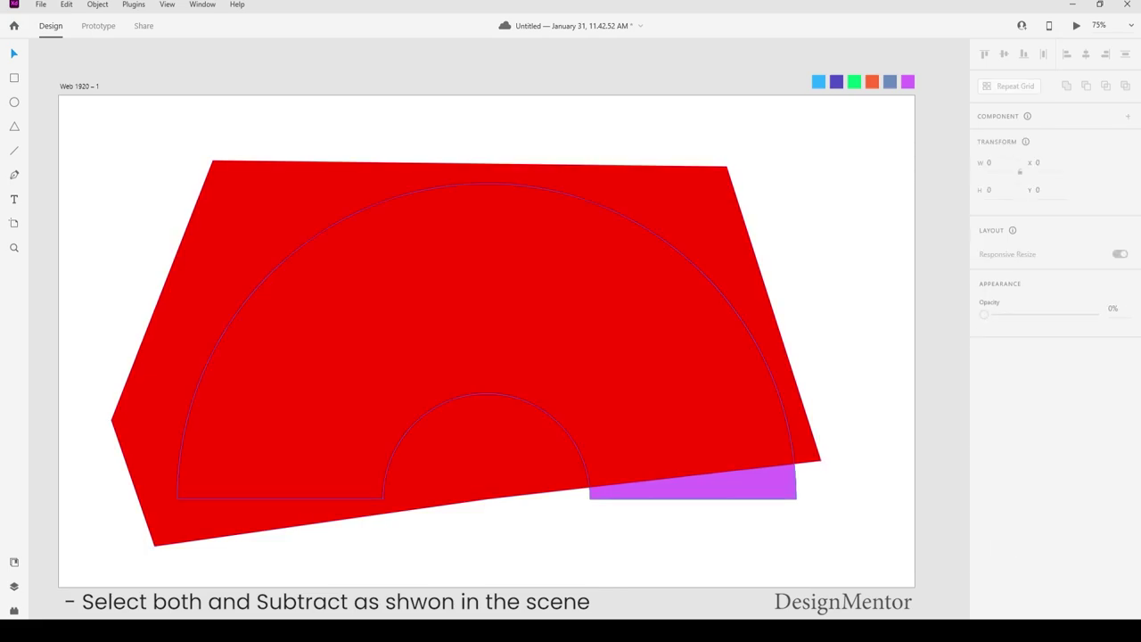
Subtract the red polygon from the top purple half-donut, leaving a thin right wedge
click(692, 486)
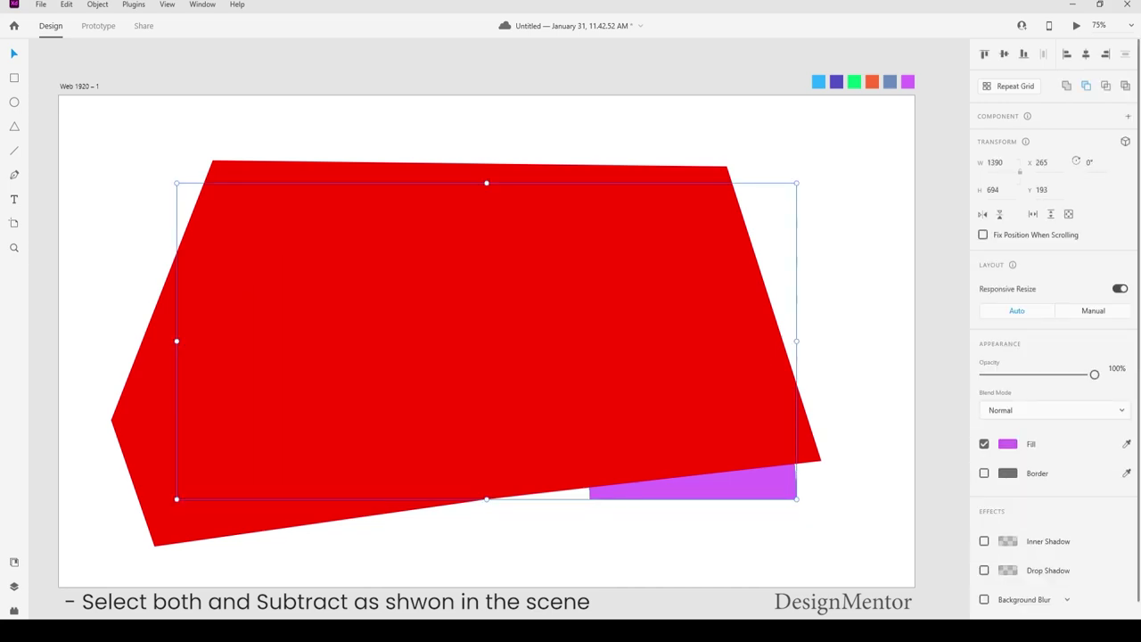
key(ctrl+a)
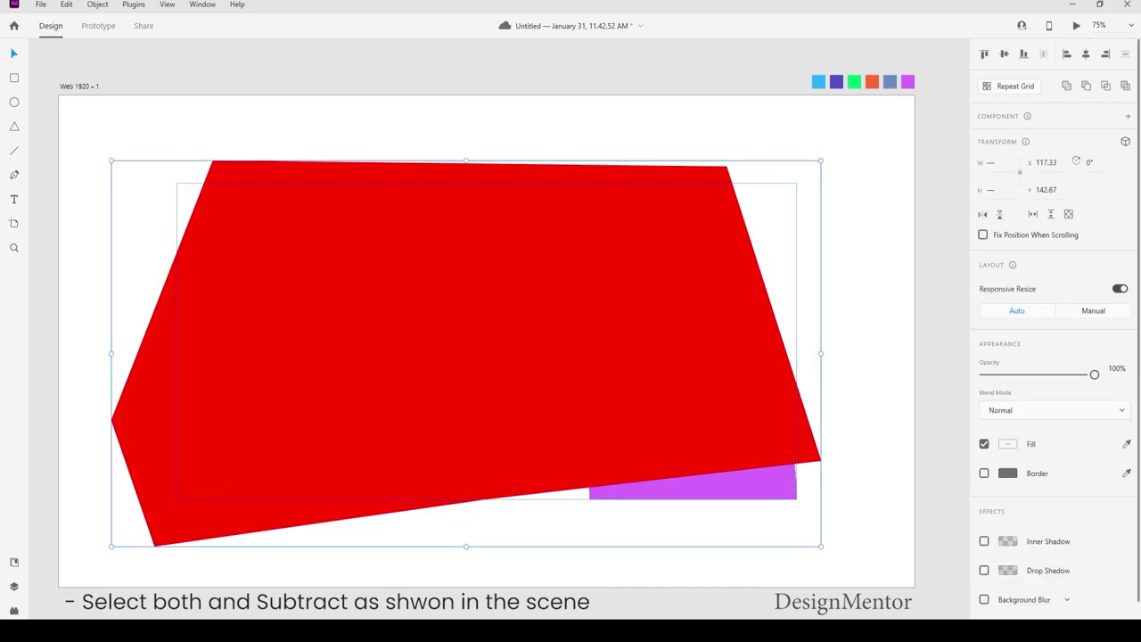
key(ctrl+alt+s)
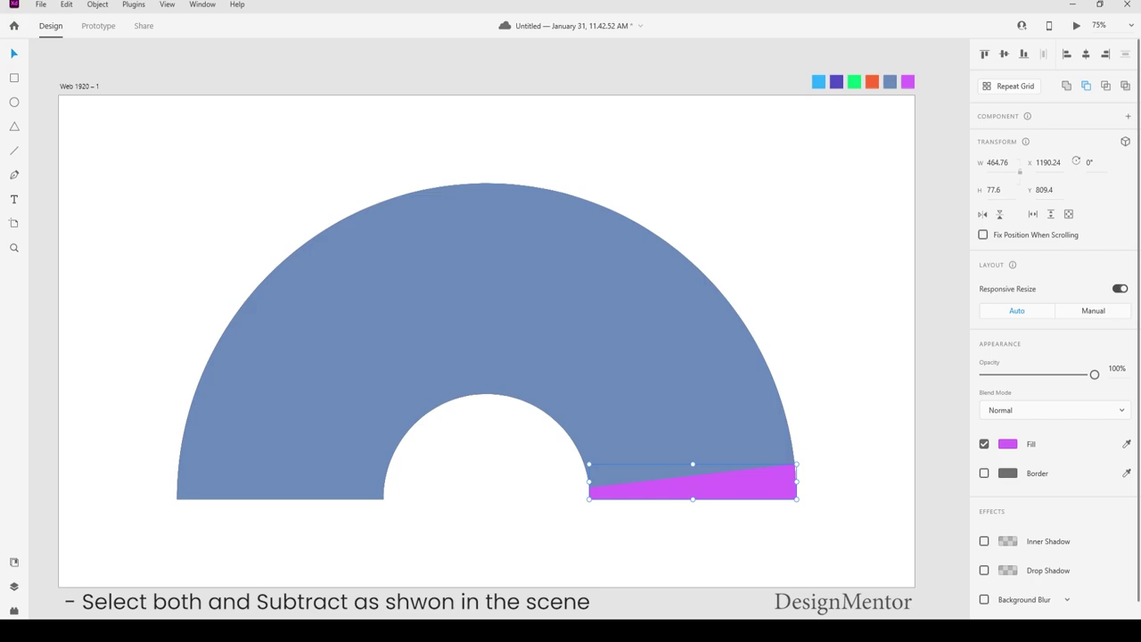
key(Escape)
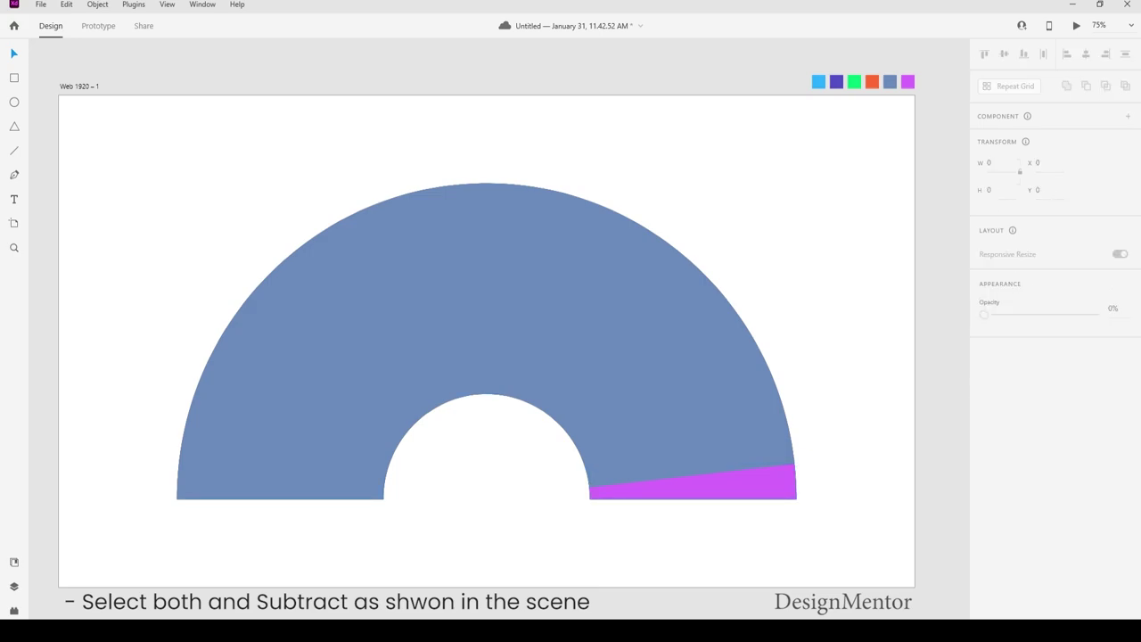
key(Tab)
key(Escape)
Draw a cutting polygon from the arc's centre around everything above the purple wedge
click(486, 498)
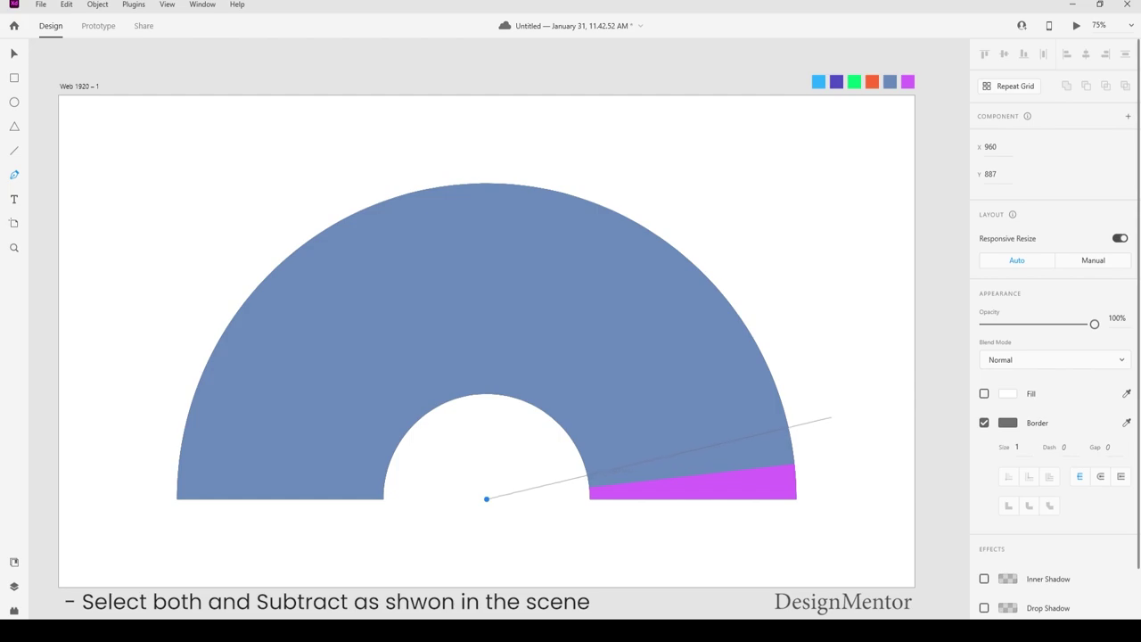
click(831, 411)
click(684, 149)
click(156, 149)
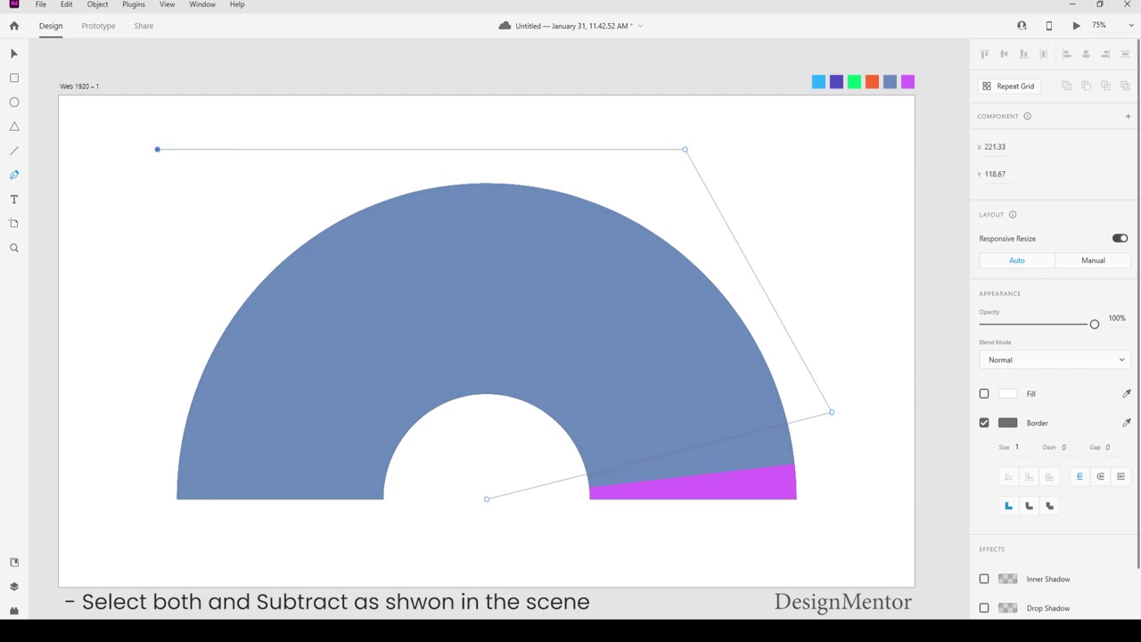
click(157, 534)
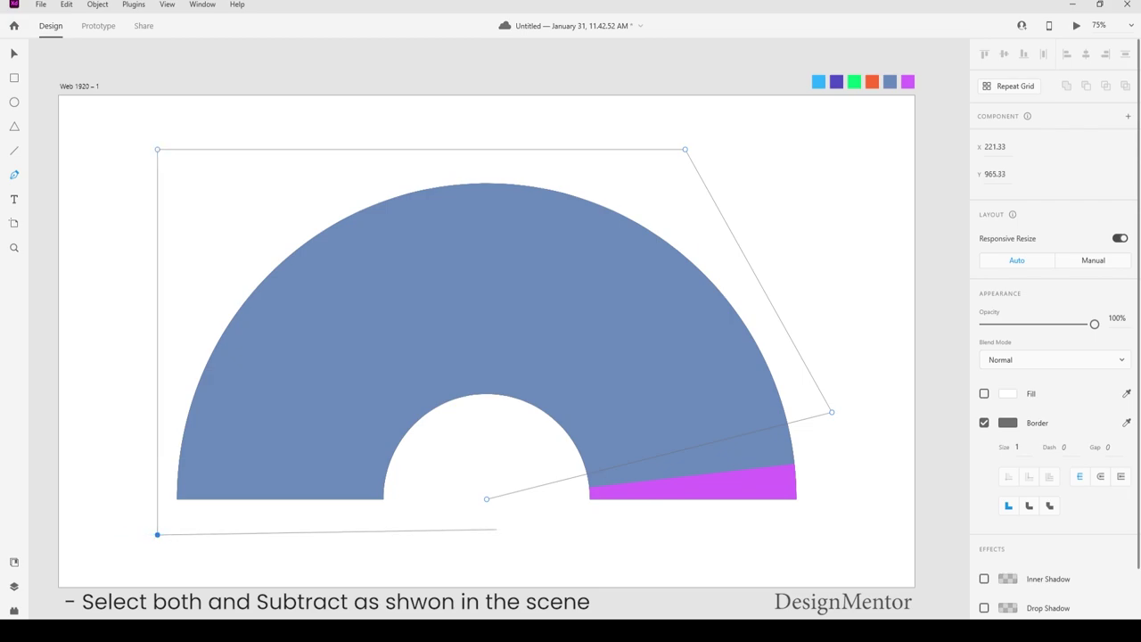
click(486, 498)
key(Escape)
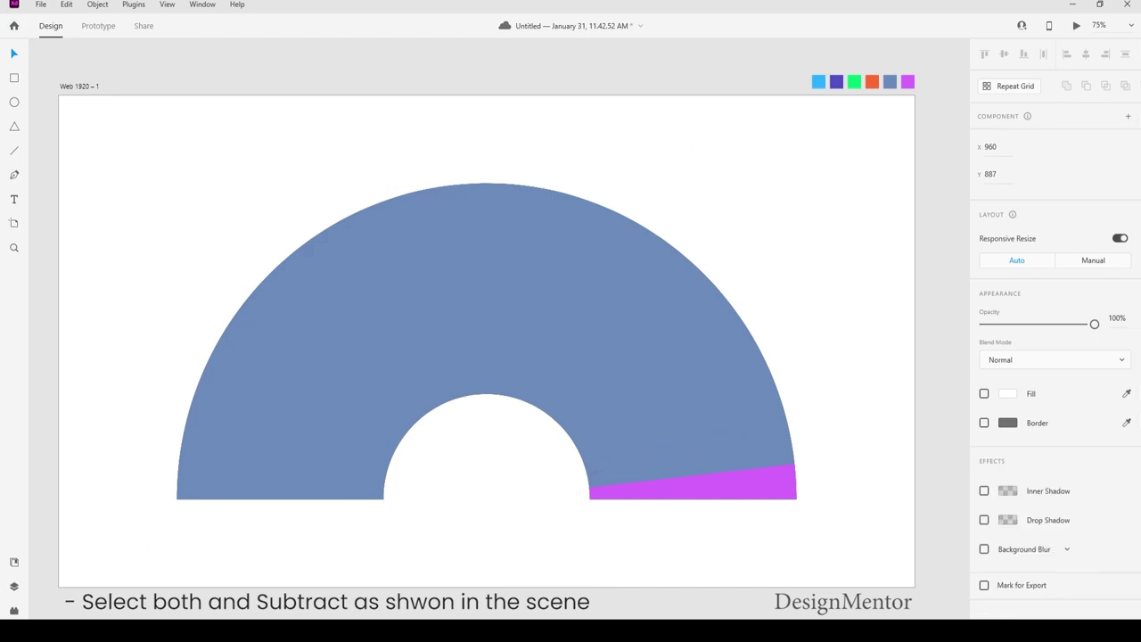
Fill the polygon #FF0000 and subtract it from the blue-grey arc
key(ctrl+alt+s)
text(FF0000)
key(Return)
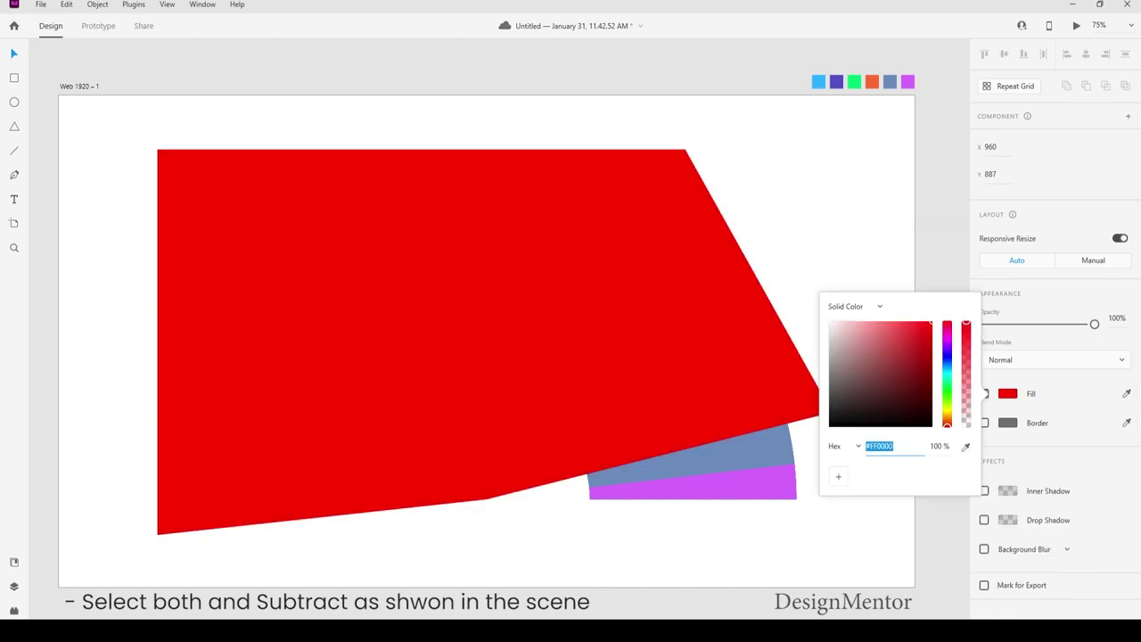
key(Escape)
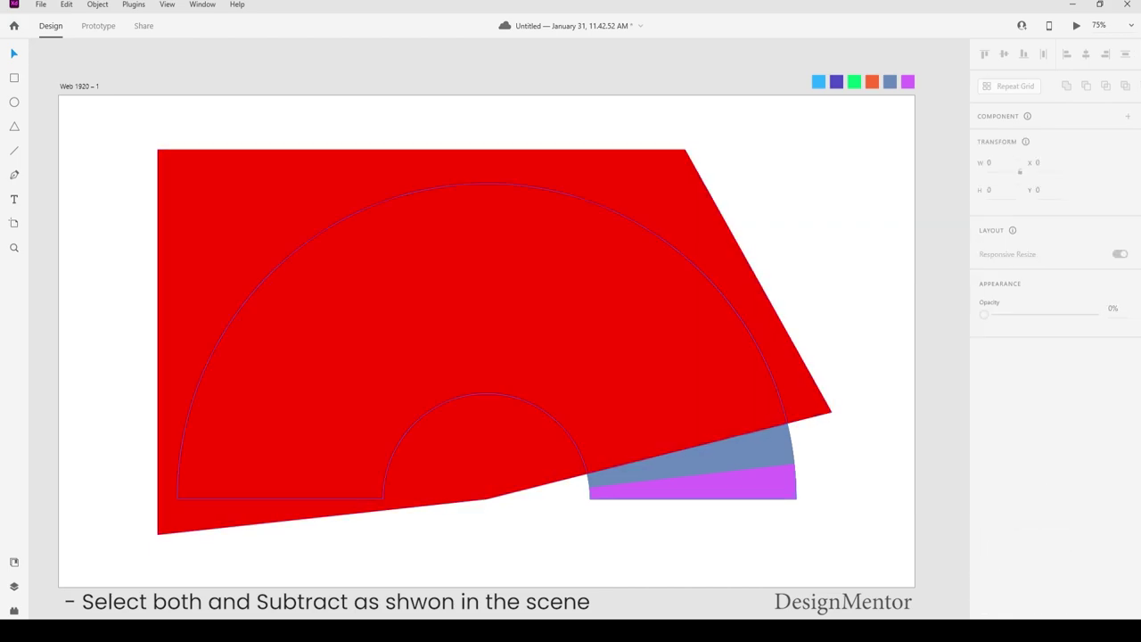
key(ctrl+a)
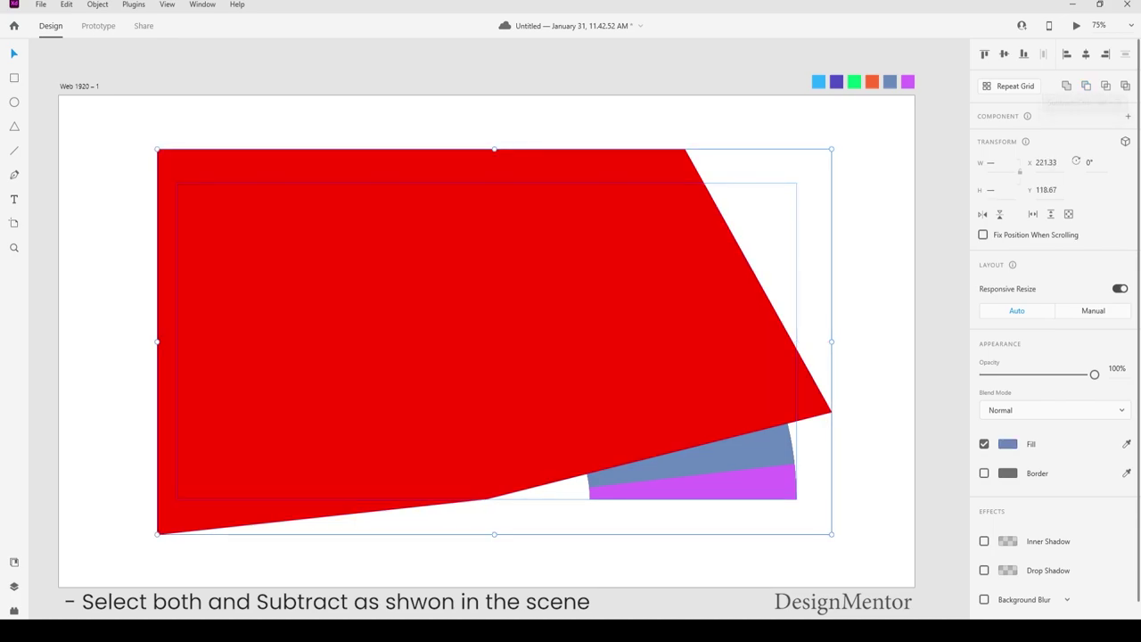
key(ctrl+alt+s)
key(Escape)
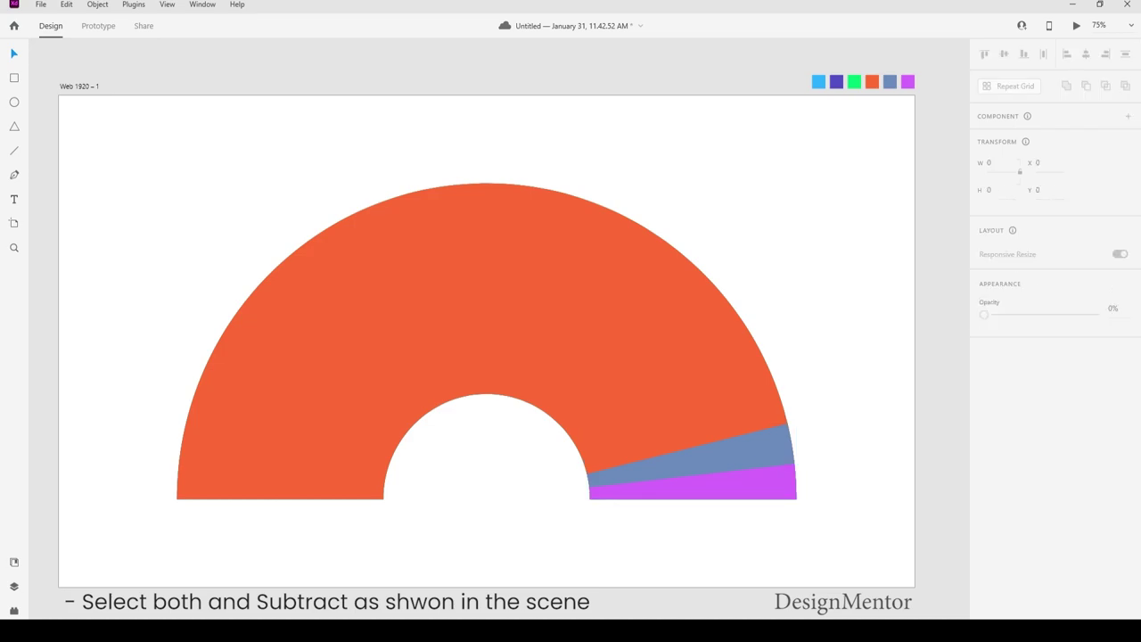
Draw a pen polygon from the ring's centre around everything above the blue-grey wedge
key(p)
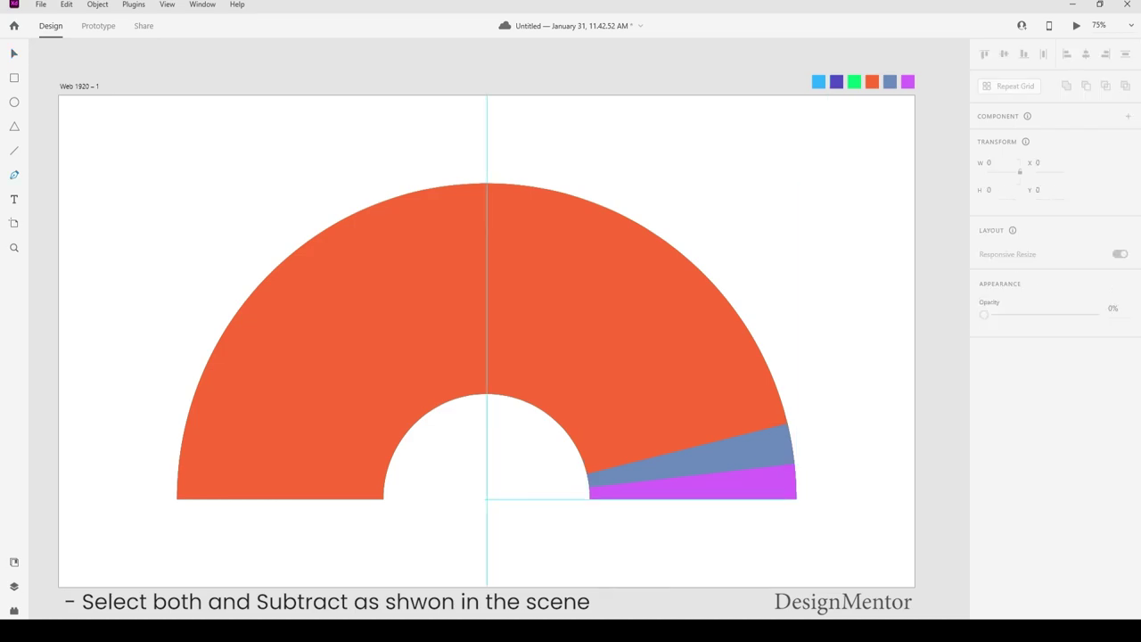
click(487, 499)
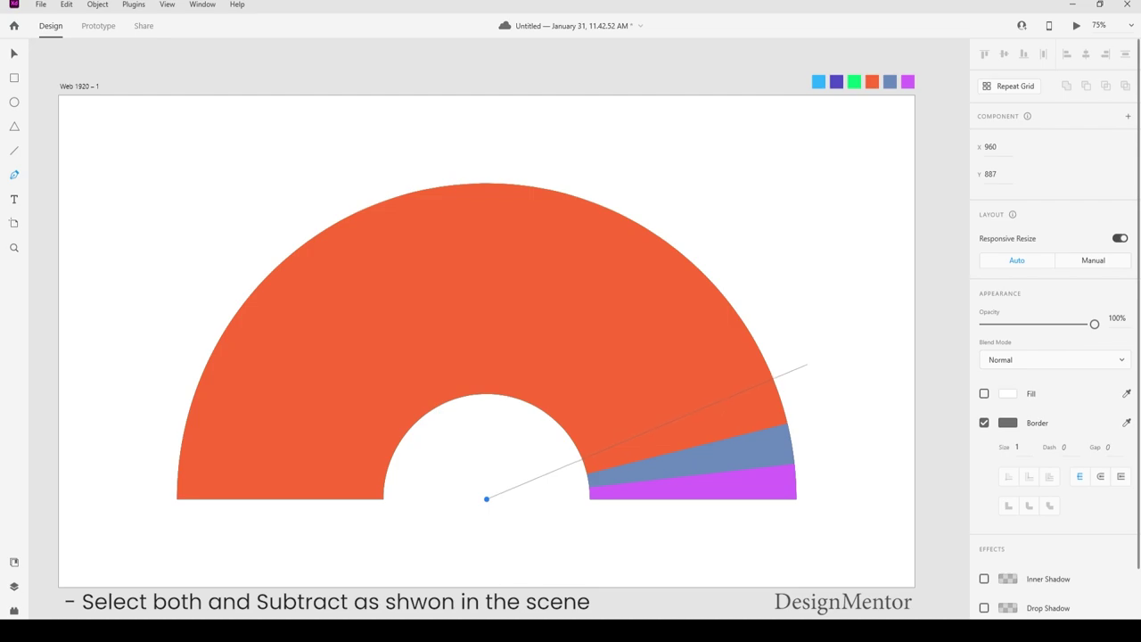
click(807, 364)
click(723, 171)
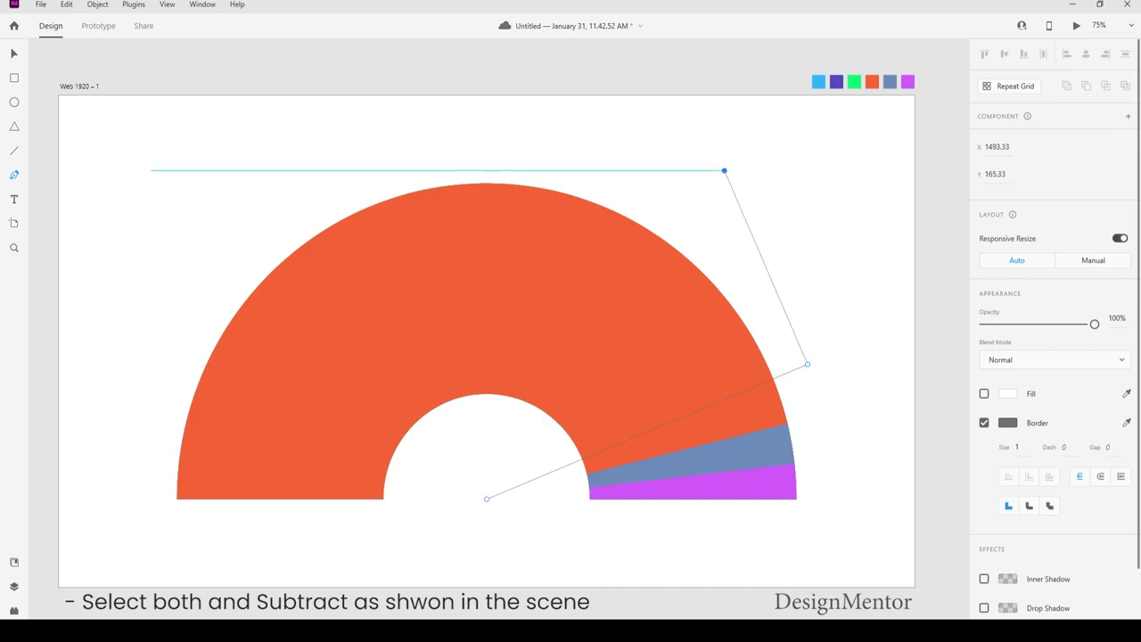
click(150, 170)
click(151, 532)
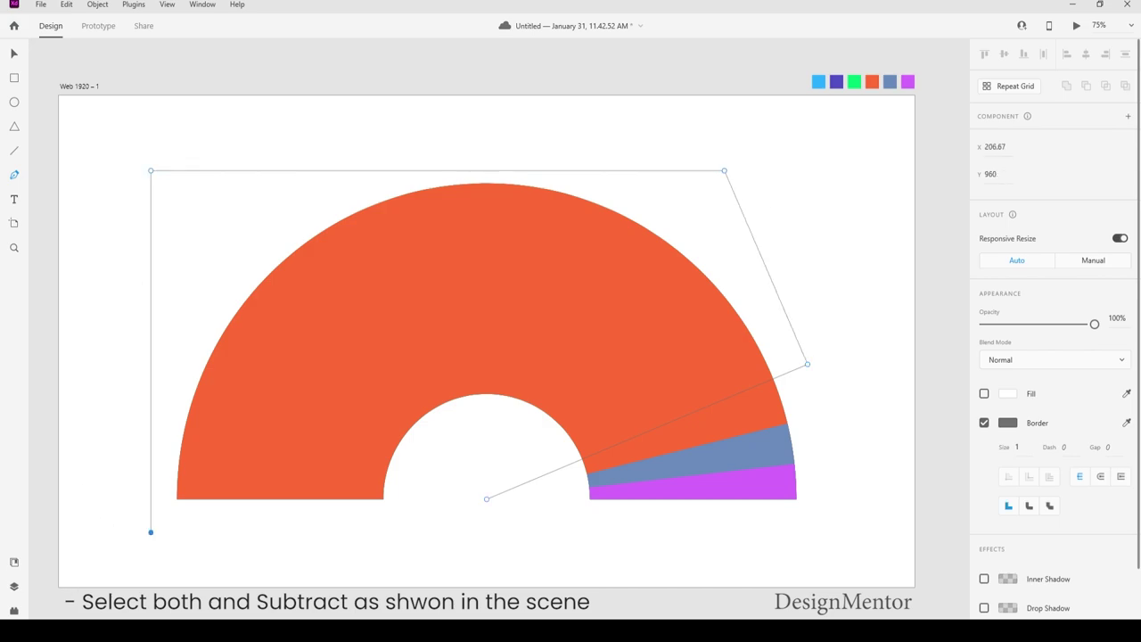
click(458, 538)
click(486, 498)
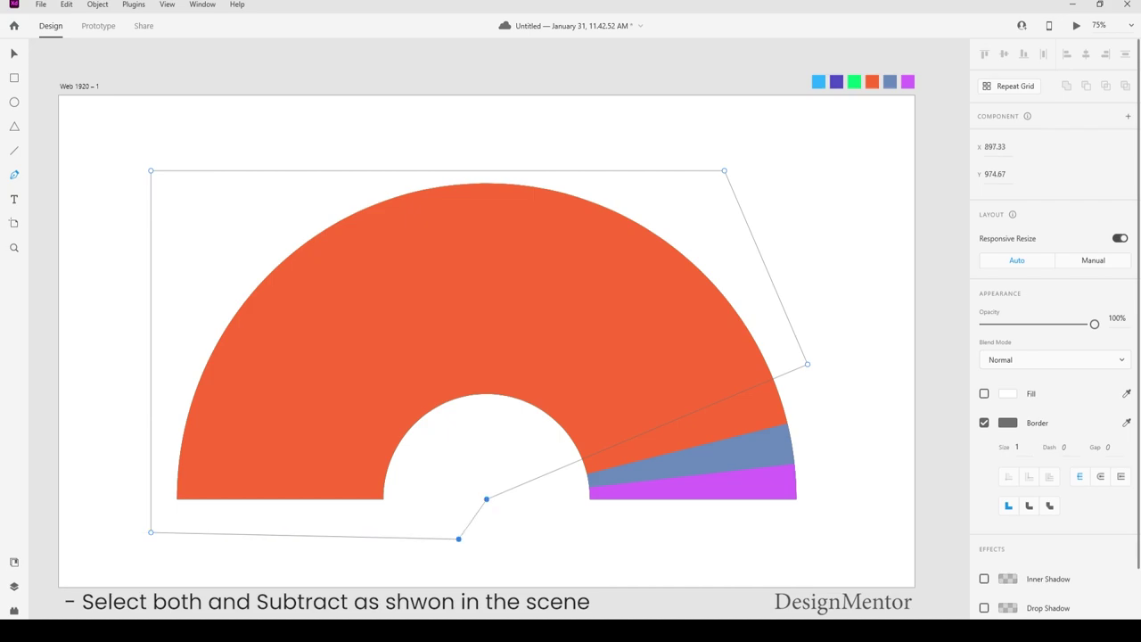
Fill the cutting polygon pure red
click(984, 393)
key(Escape)
click(1007, 393)
click(932, 322)
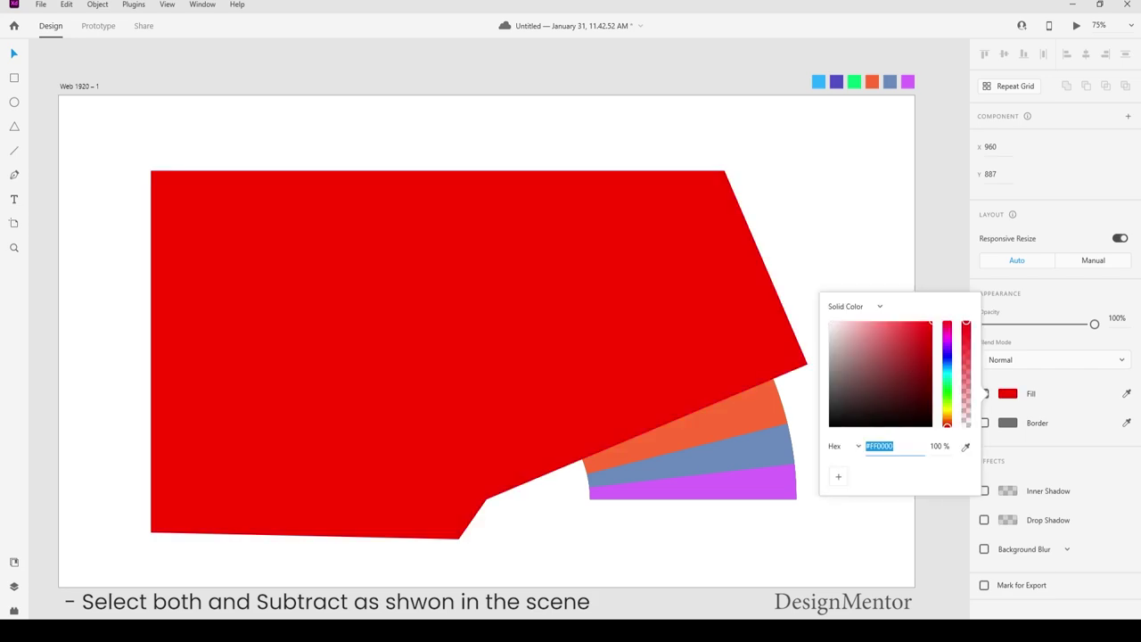
key(Escape)
key(Escape)
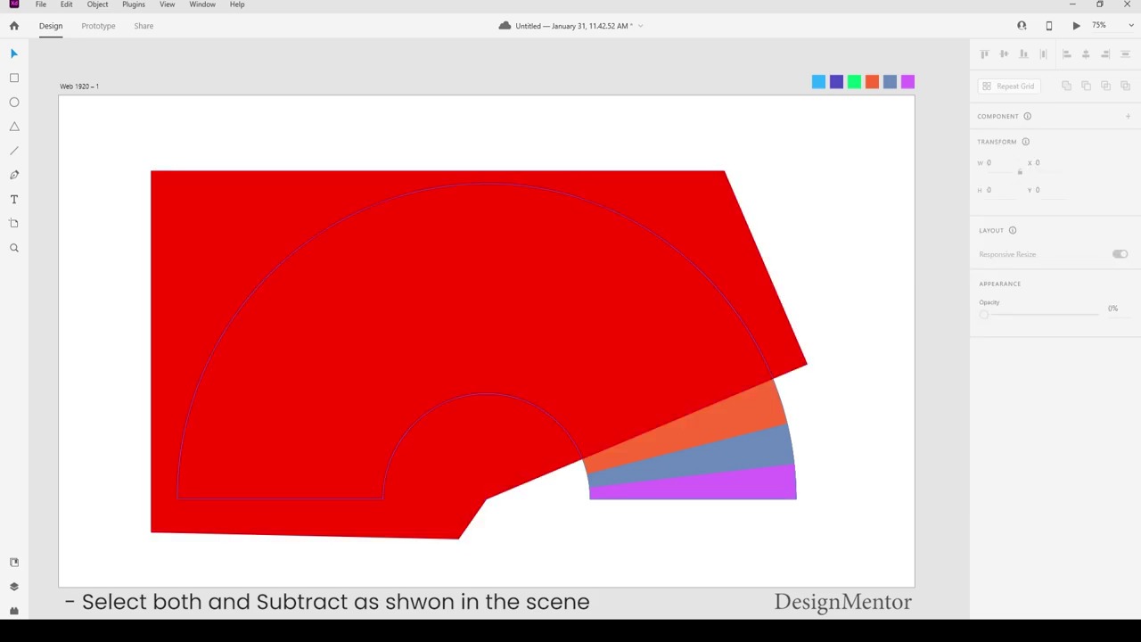
Subtract the red polygon from the orange half-ring, leaving a wedge above the blue-grey one
click(687, 437)
key(ctrl+a)
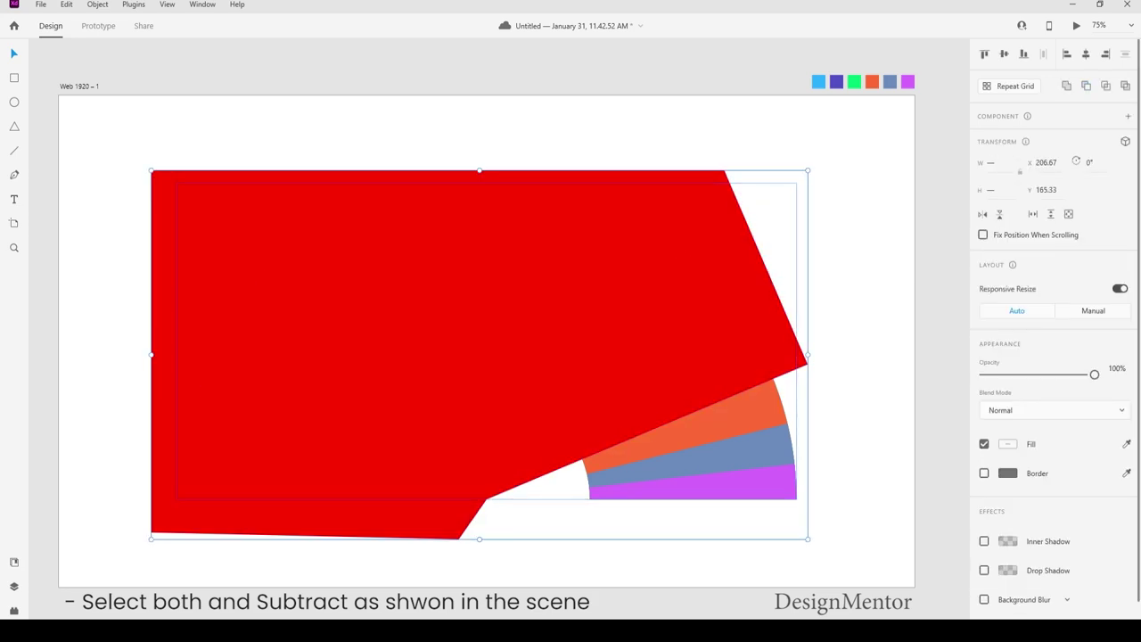
key(ctrl+alt+s)
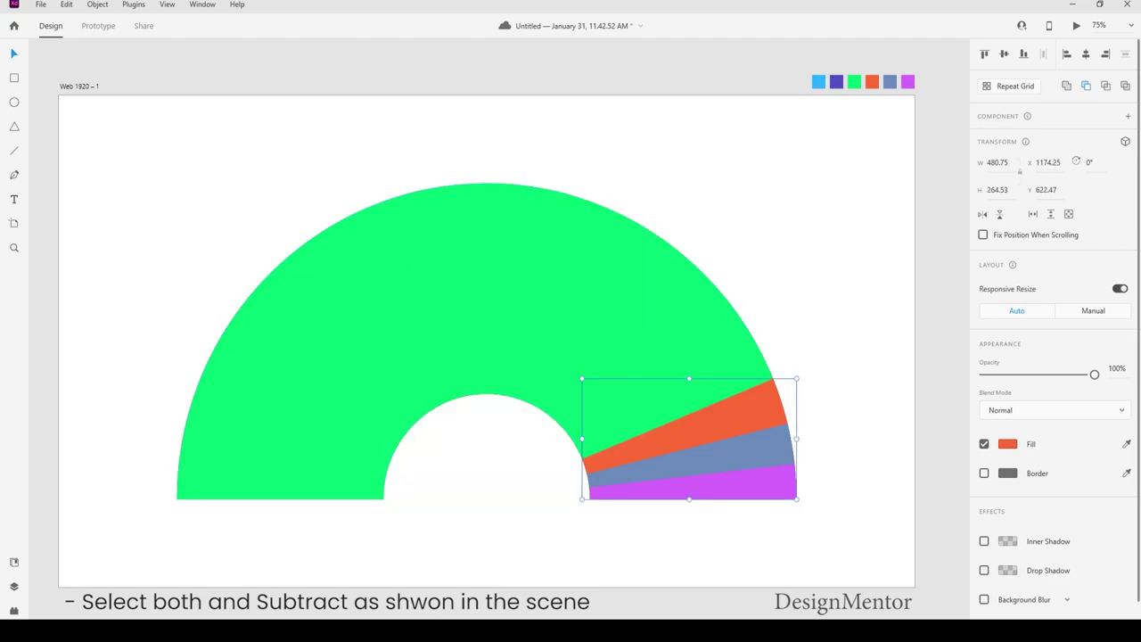
key(Escape)
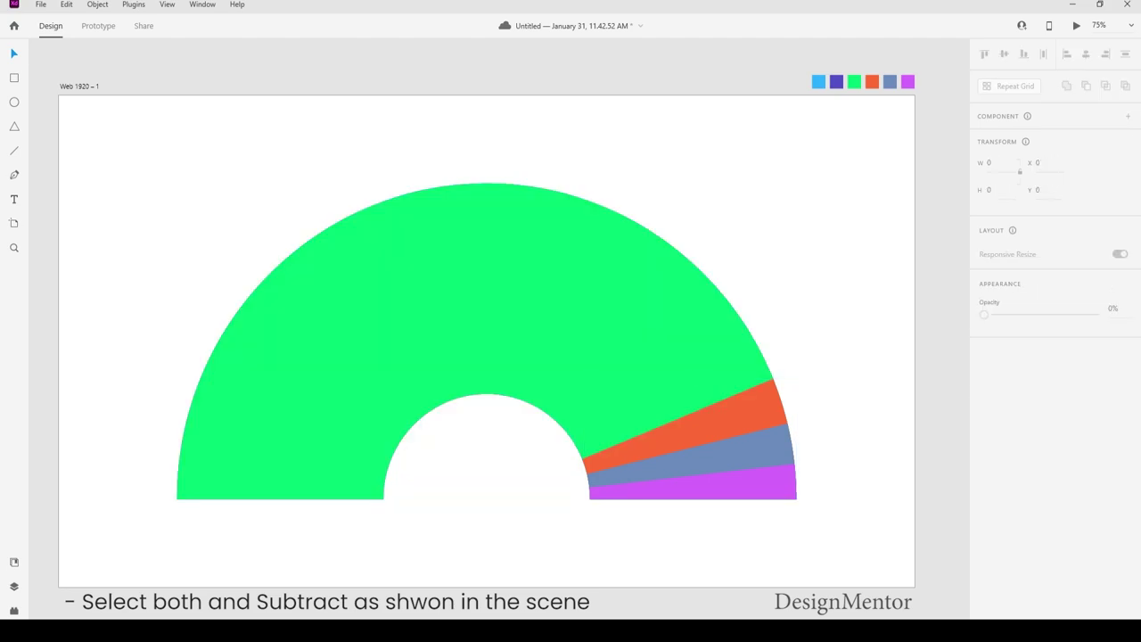
key(p)
click(487, 499)
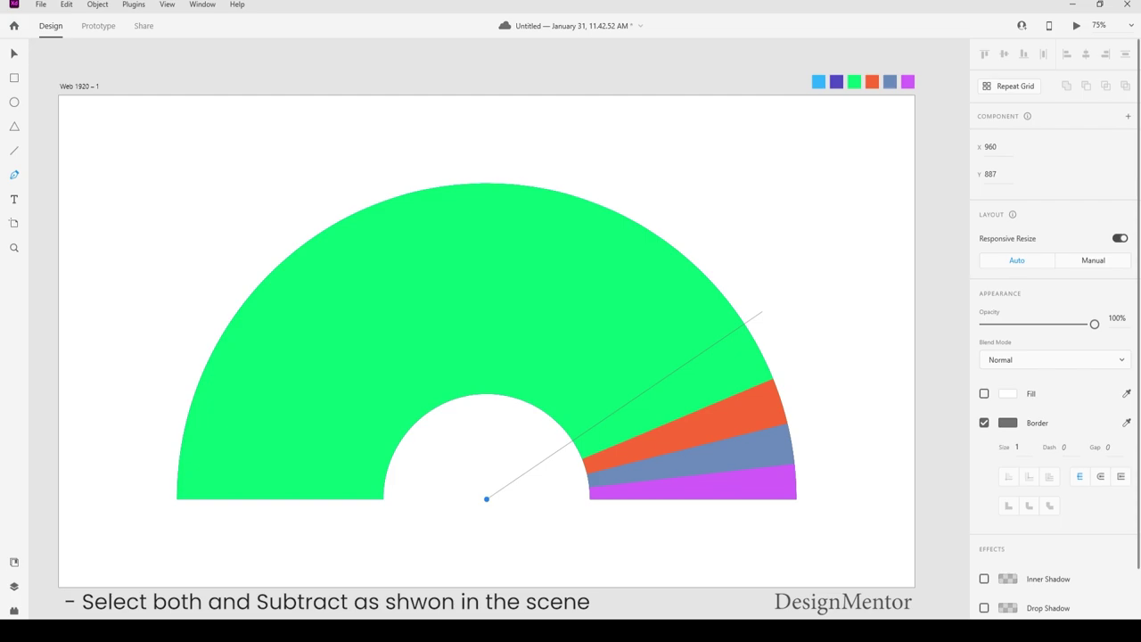
Draw a pen polygon from the ring's centre that covers the area above the orange wedge
click(762, 311)
click(762, 158)
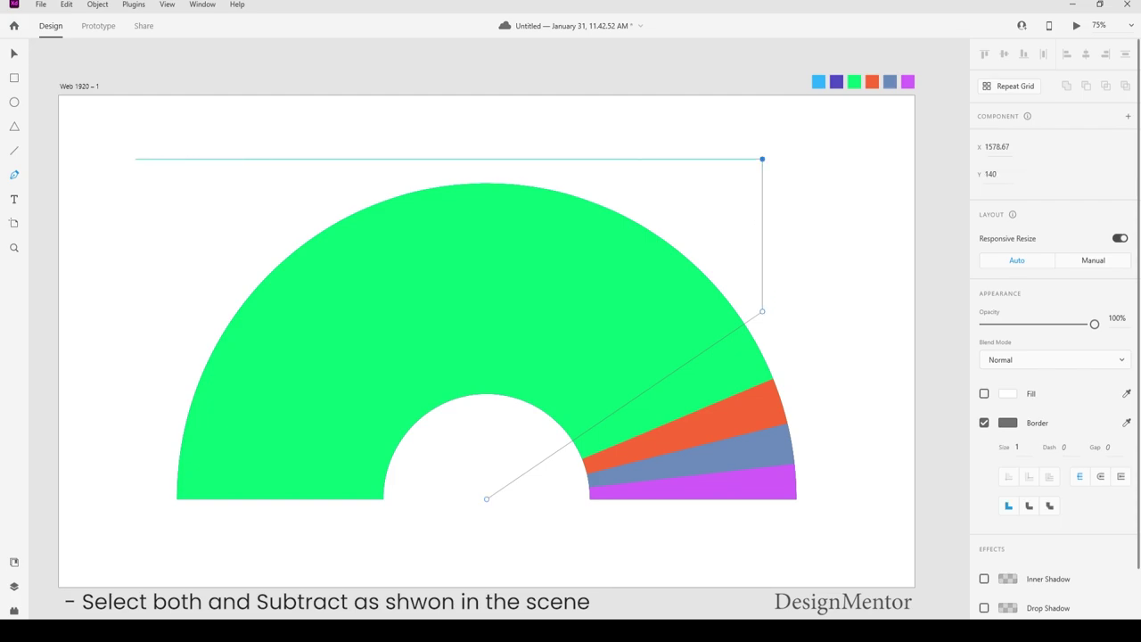
click(135, 158)
click(136, 536)
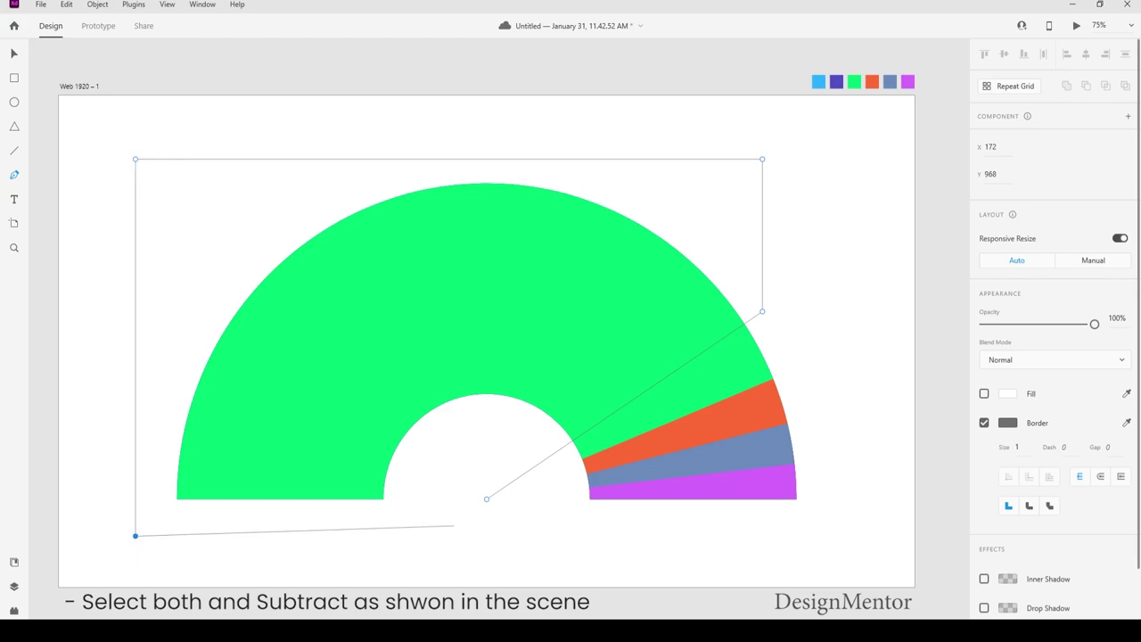
click(451, 526)
click(485, 499)
key(Escape)
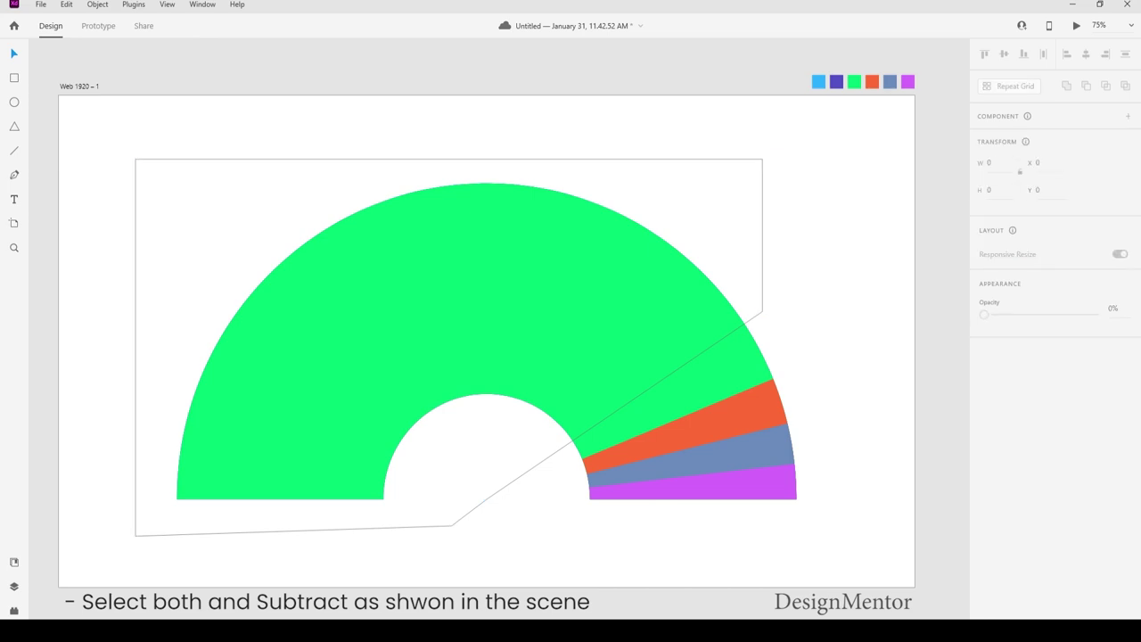
Fill the cutting polygon with red #FF0000
key(Escape)
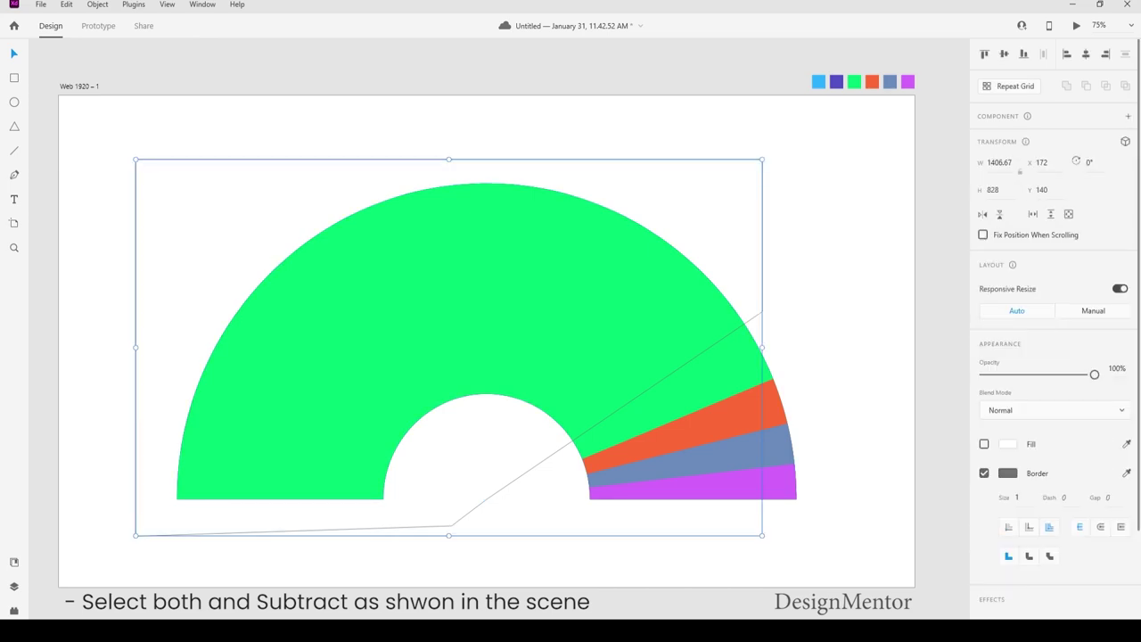
click(984, 444)
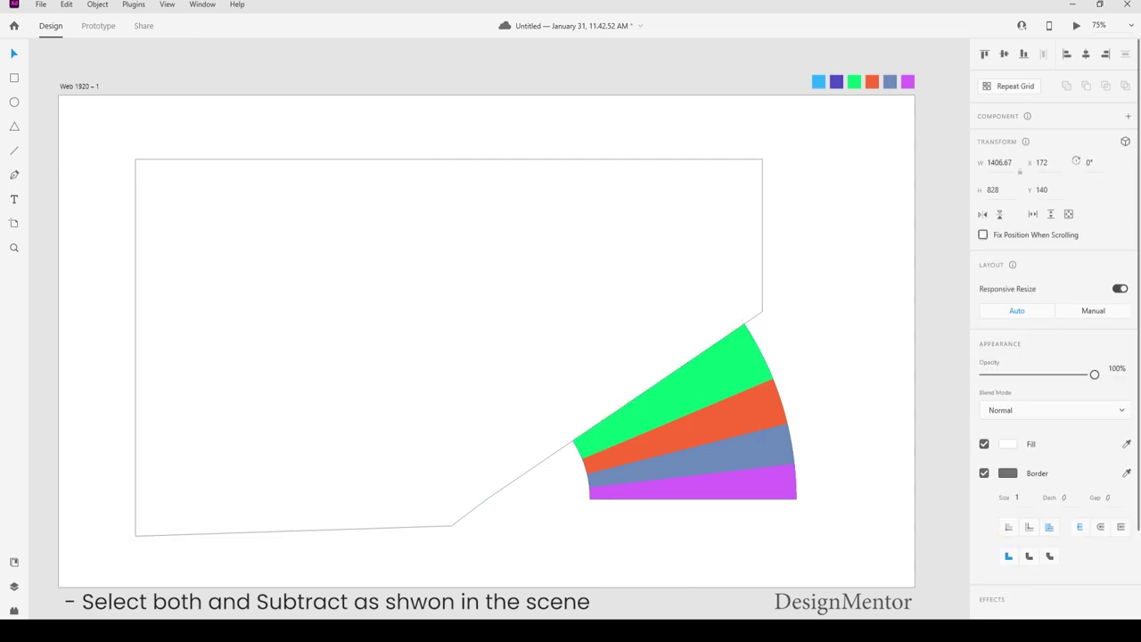
click(1007, 444)
text(FF0000)
key(Return)
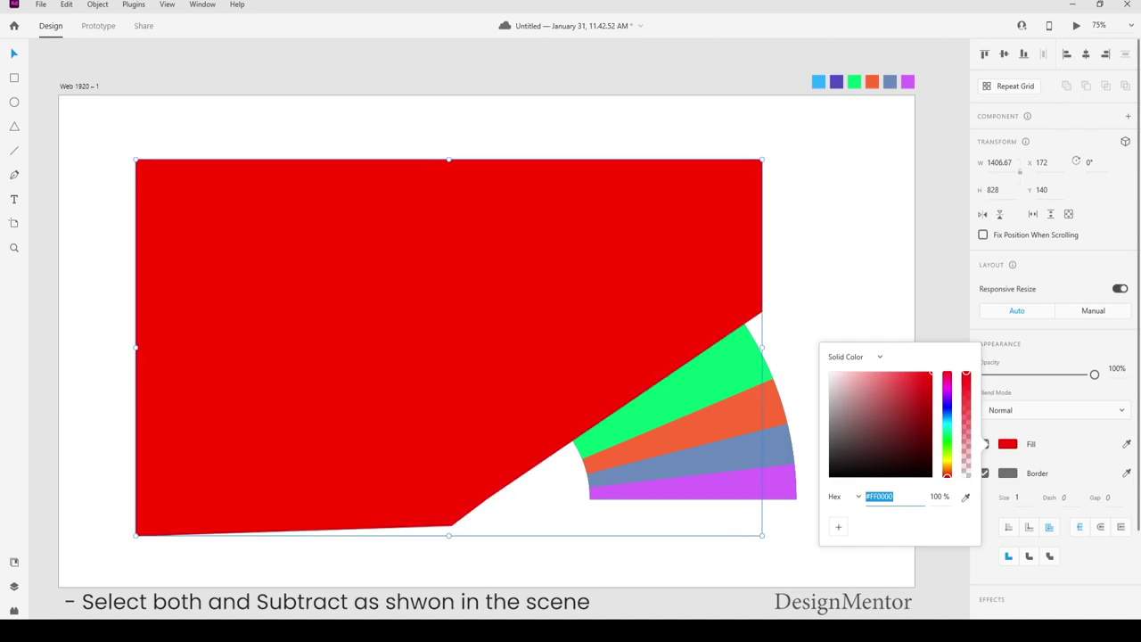
key(Escape)
Subtract the red polygon from the green ring, leaving a green wedge above orange
click(677, 446)
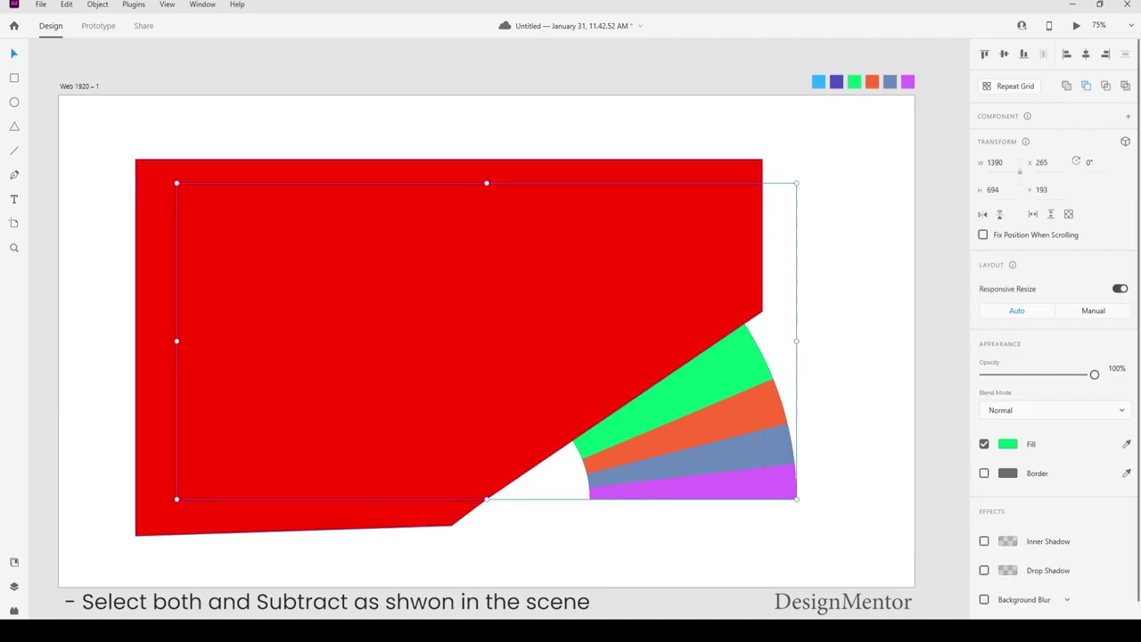
key(ctrl+a)
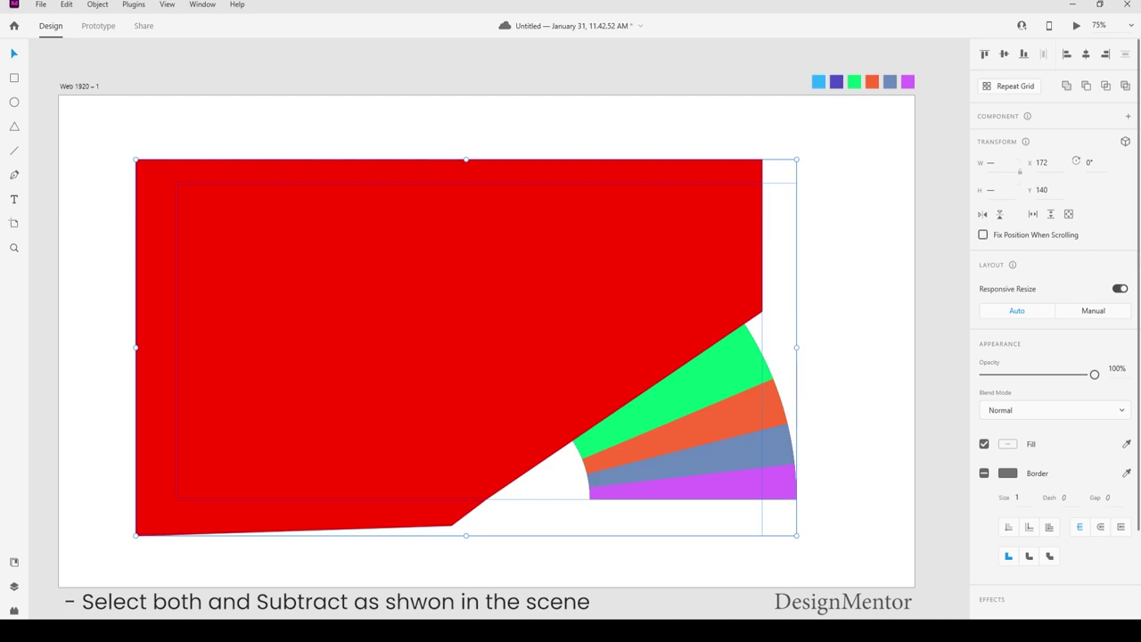
key(ctrl+alt+s)
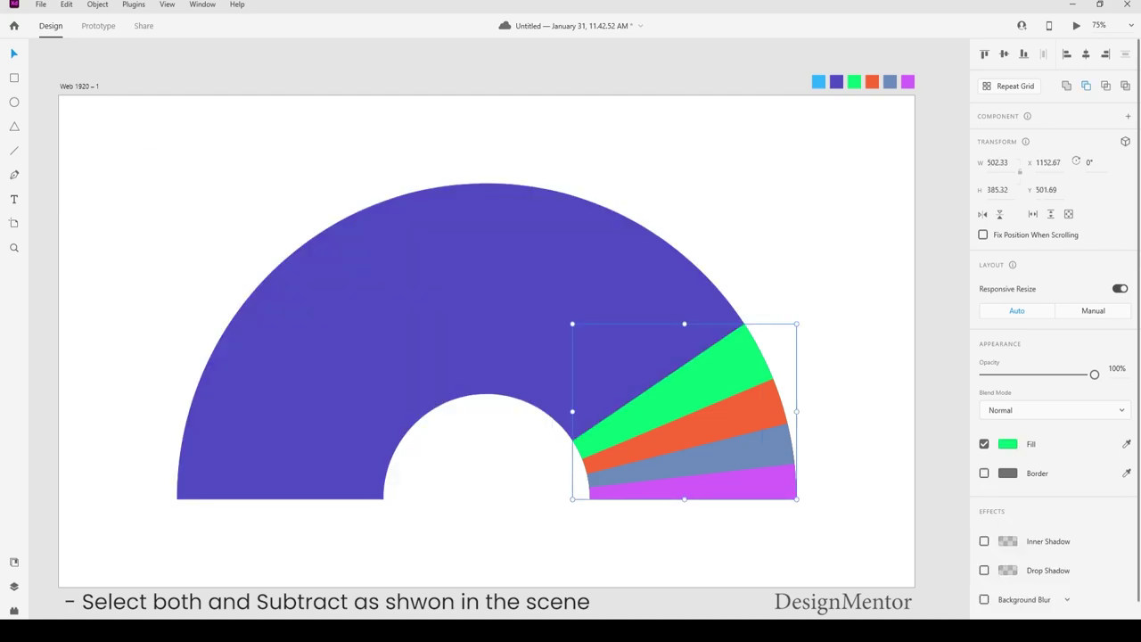
key(Escape)
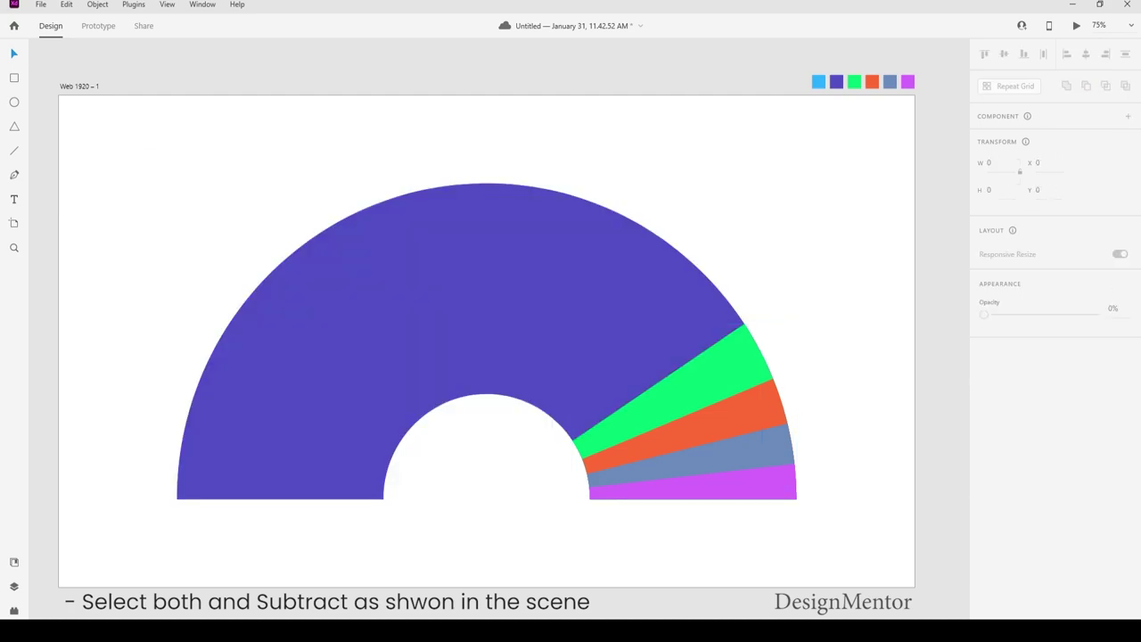
key(p)
Draw a second pen polygon from the ring's centre covering the left part of the donut
click(486, 498)
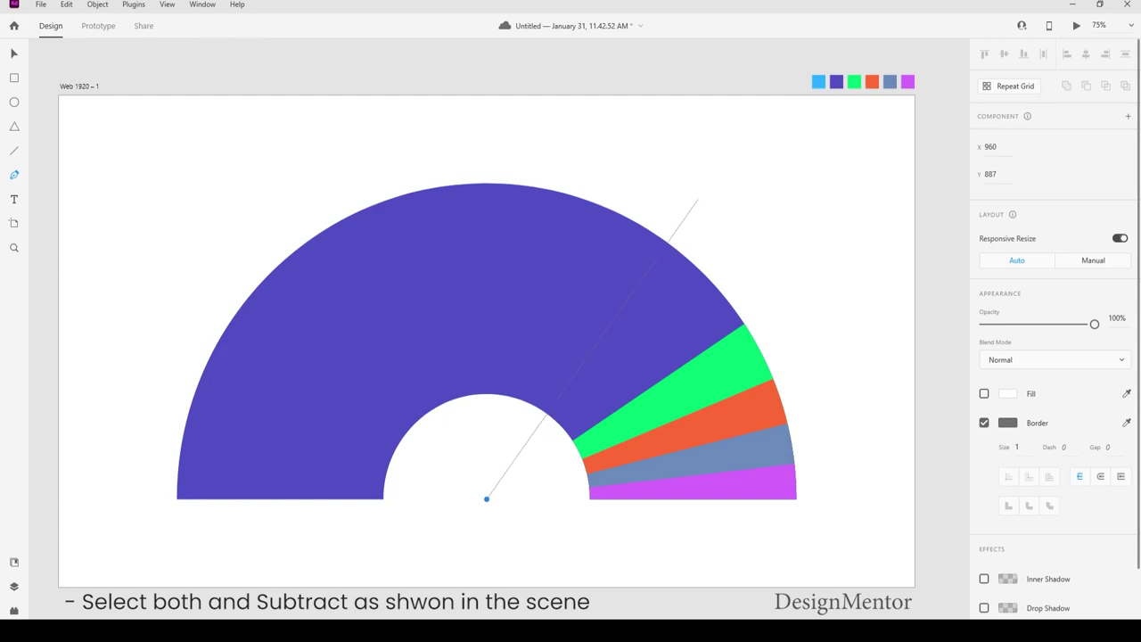
click(697, 199)
click(523, 124)
click(107, 124)
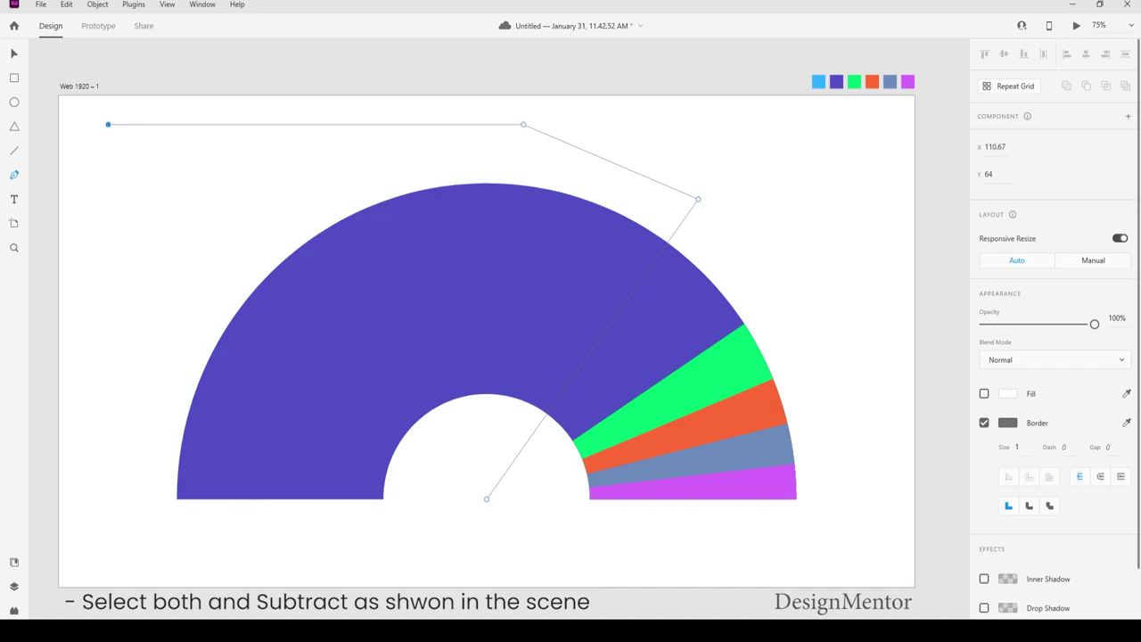
click(105, 541)
click(365, 551)
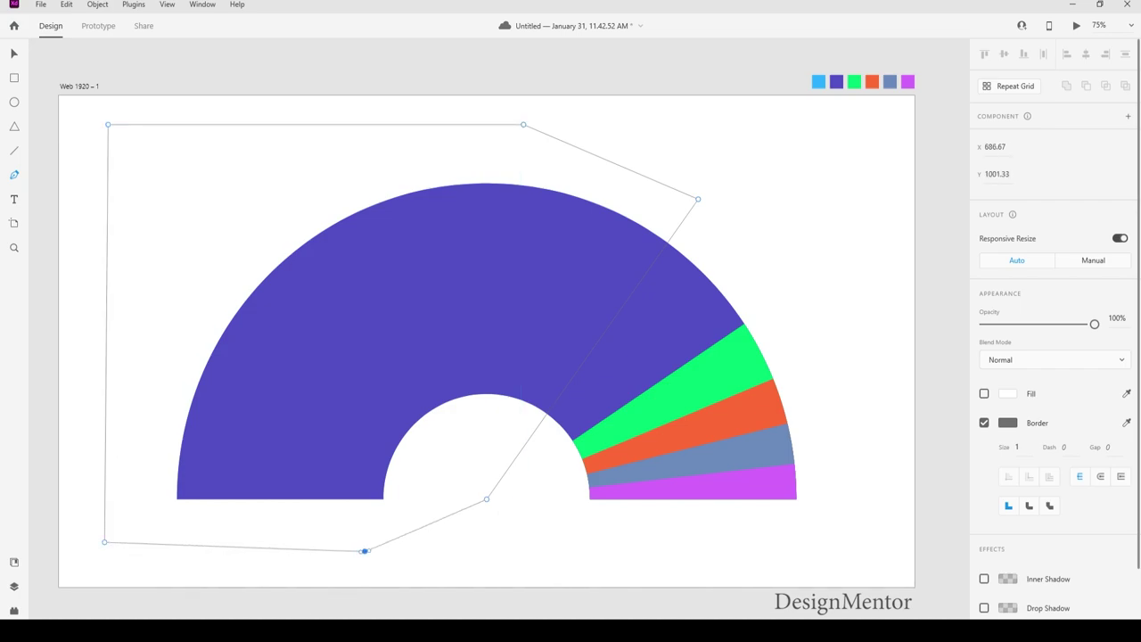
key(Escape)
Give the new polygon no border and a red #FF0000 fill
key(Escape)
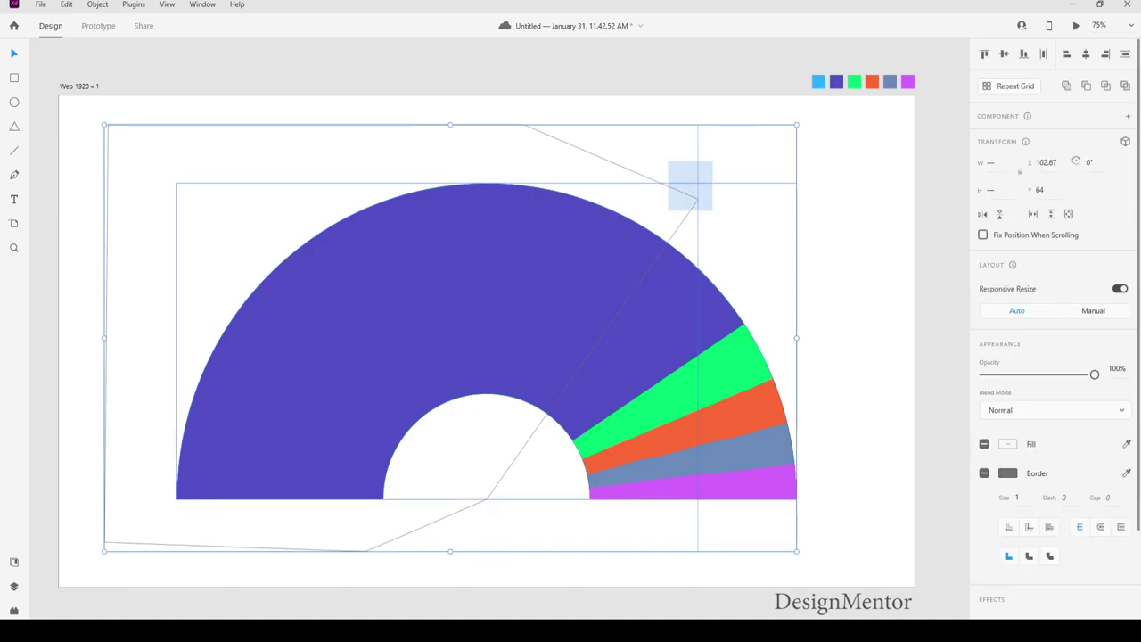
drag(667, 160, 710, 209)
key(Escape)
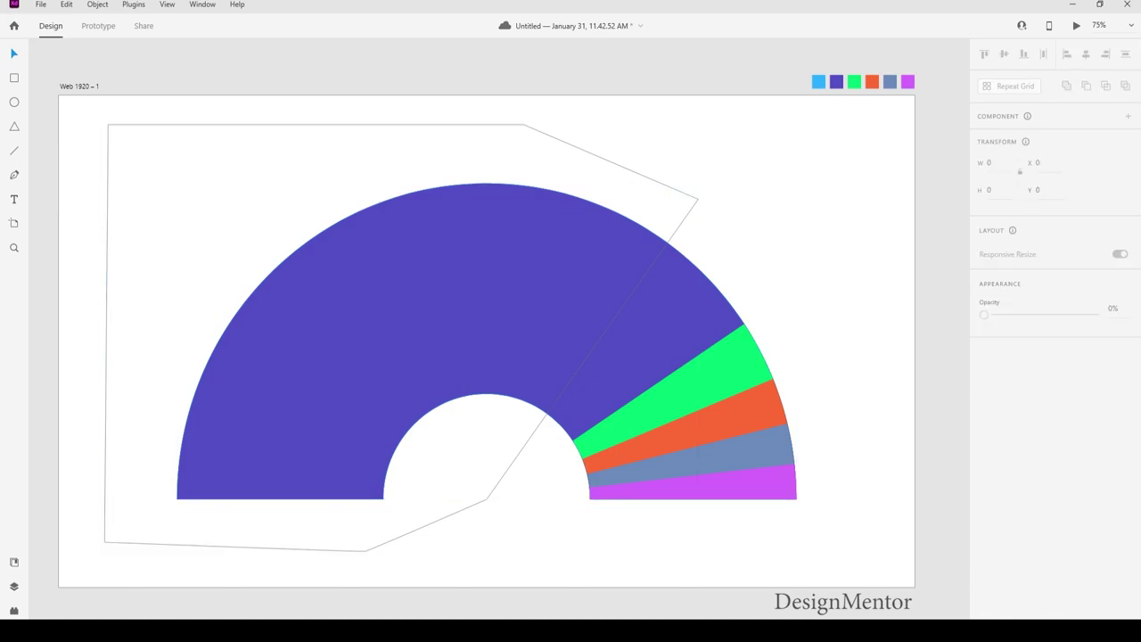
drag(79, 118, 116, 138)
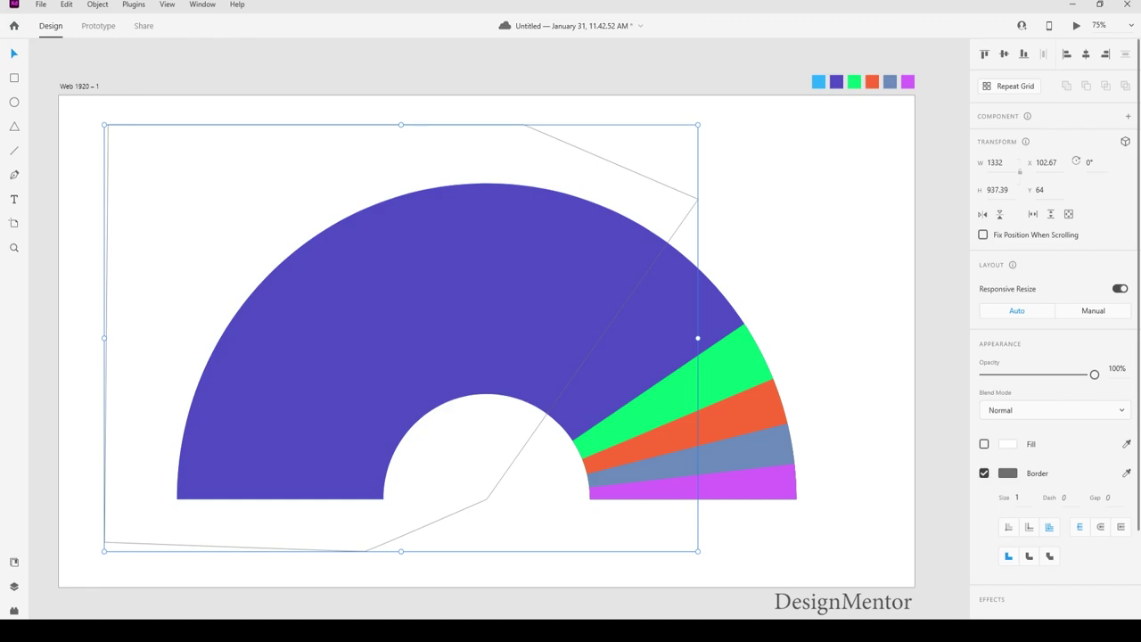
click(984, 473)
click(983, 444)
click(1007, 443)
text(FF0000)
key(Return)
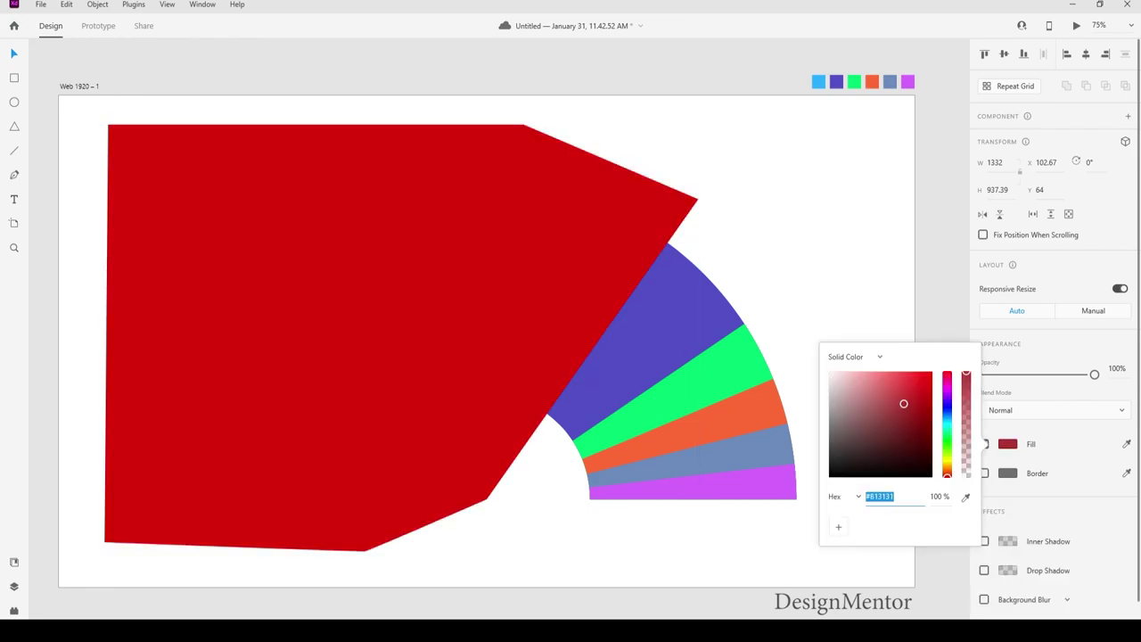
key(Escape)
key(Escape)
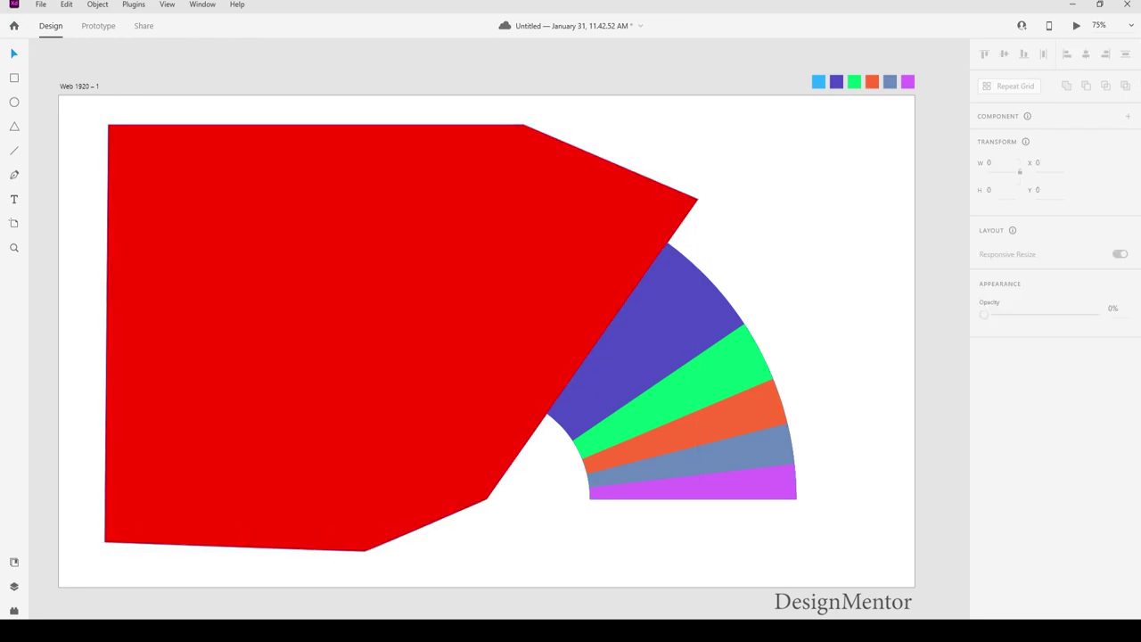
Cut the purple ring with the red polygon, exposing the light blue wedge
click(312, 338)
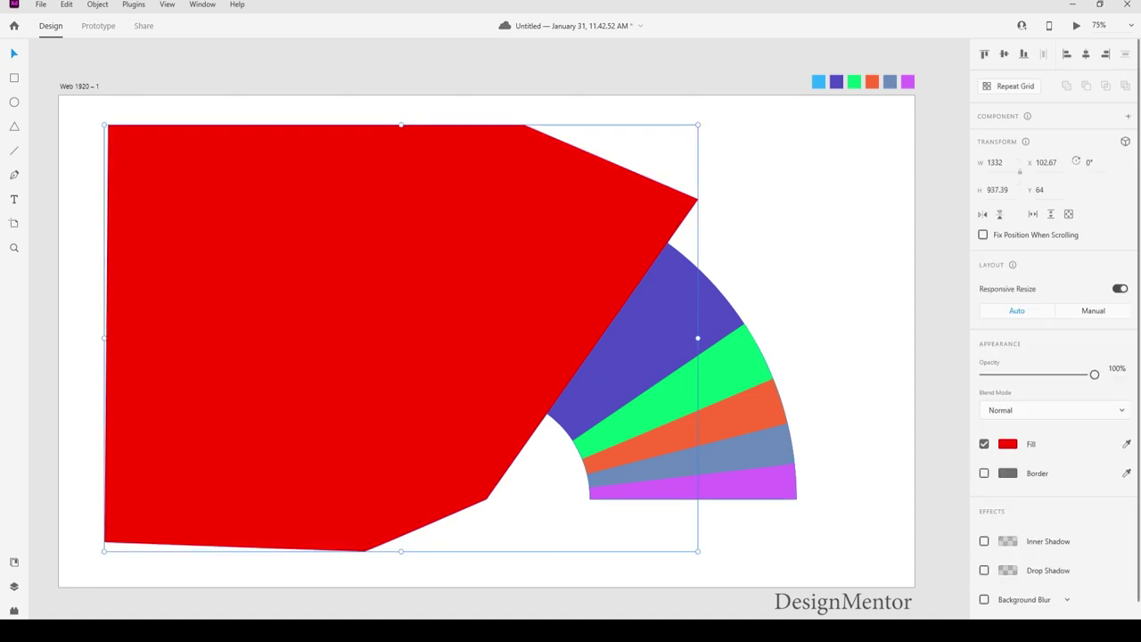
key(ctrl+a)
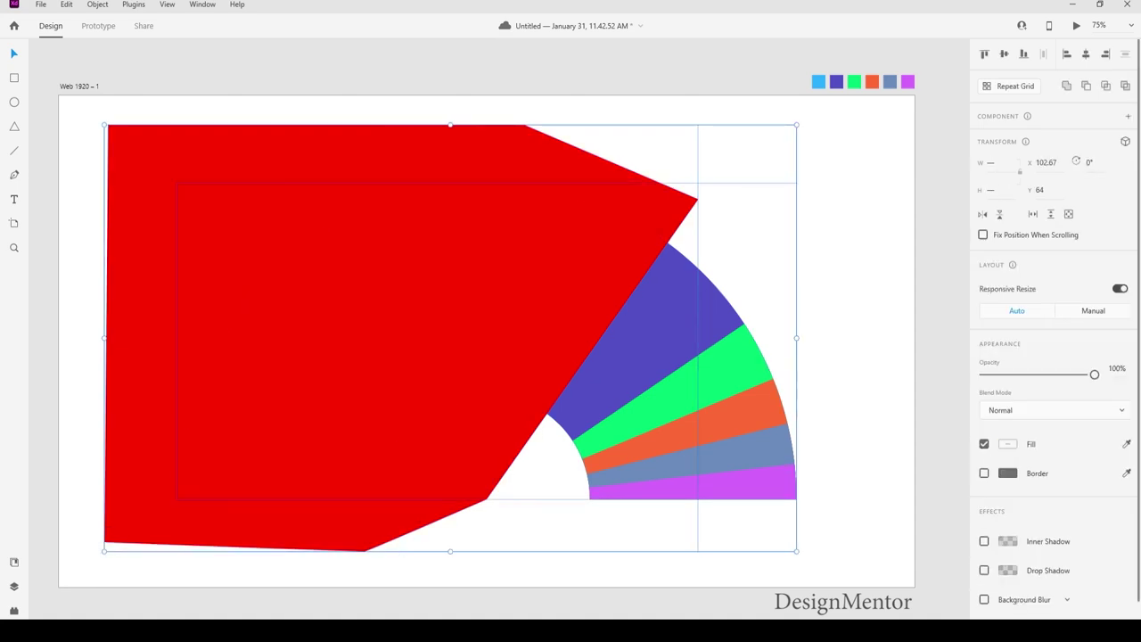
key(ctrl+z)
key(Escape)
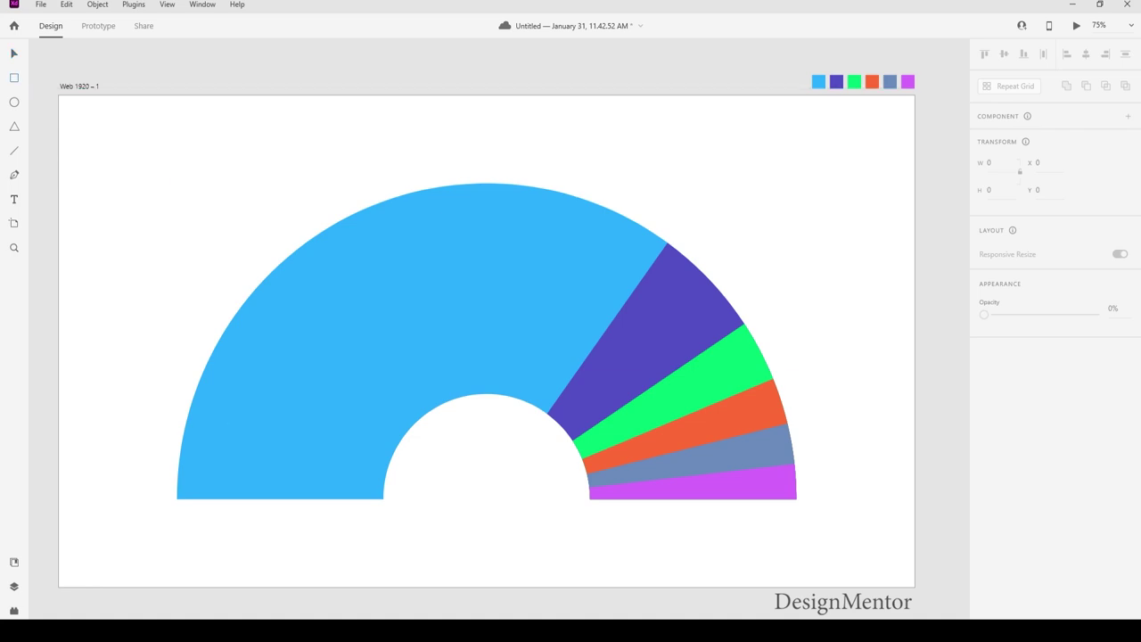
Draw a borderless #F1F1F1 rectangle over the chart and send it to the back
drag(98, 139, 855, 554)
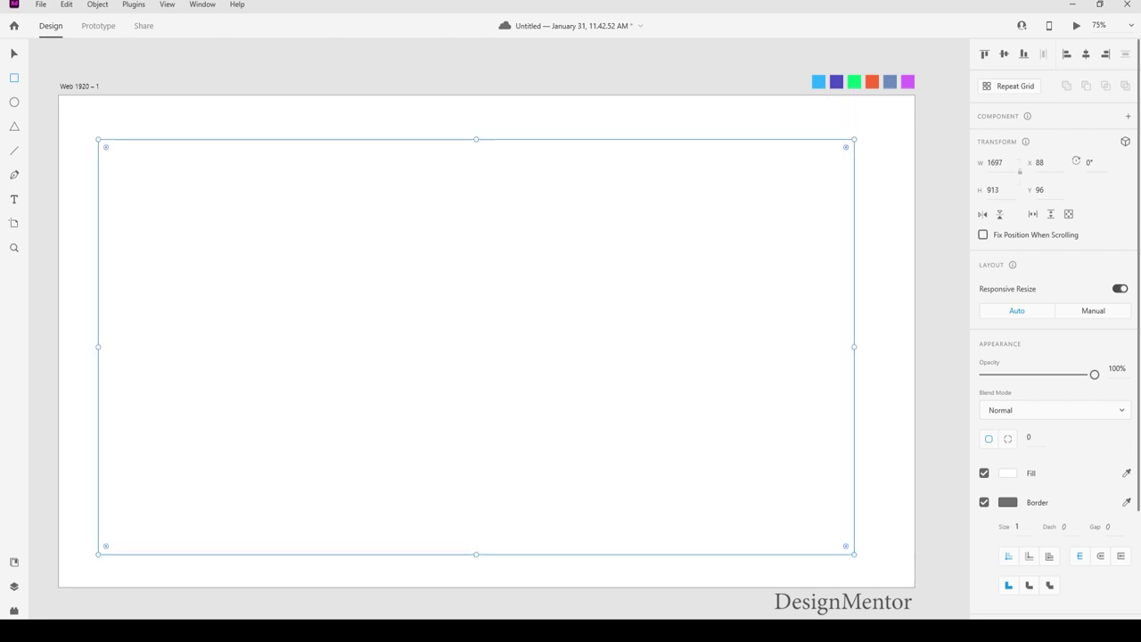
click(984, 501)
click(983, 473)
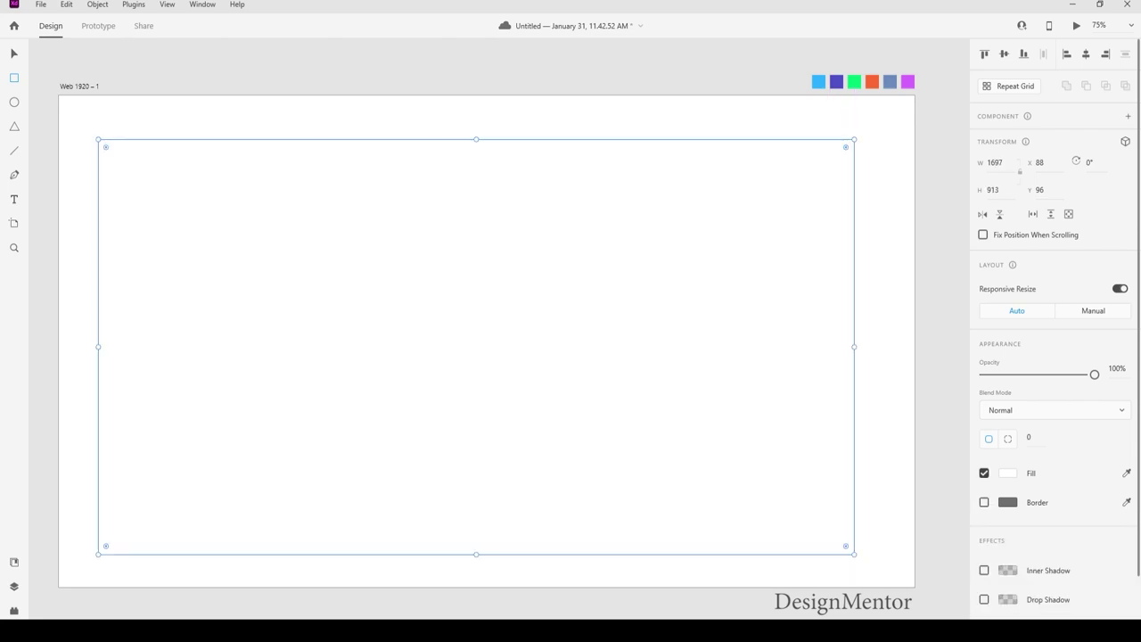
click(1007, 473)
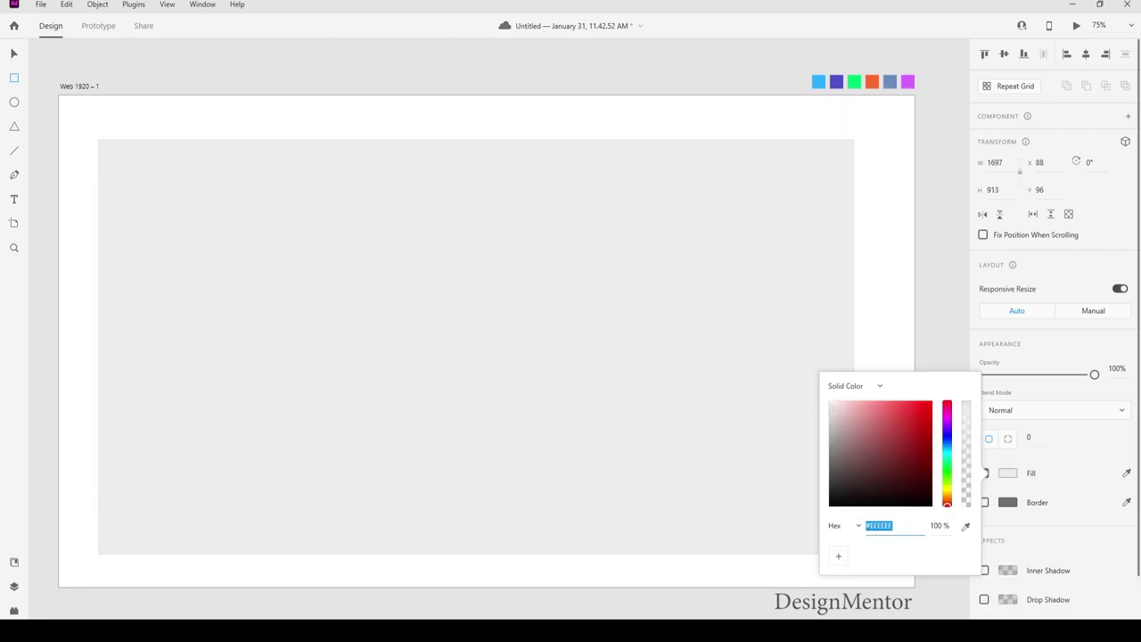
text(f1f1f1)
key(Return)
text(e)
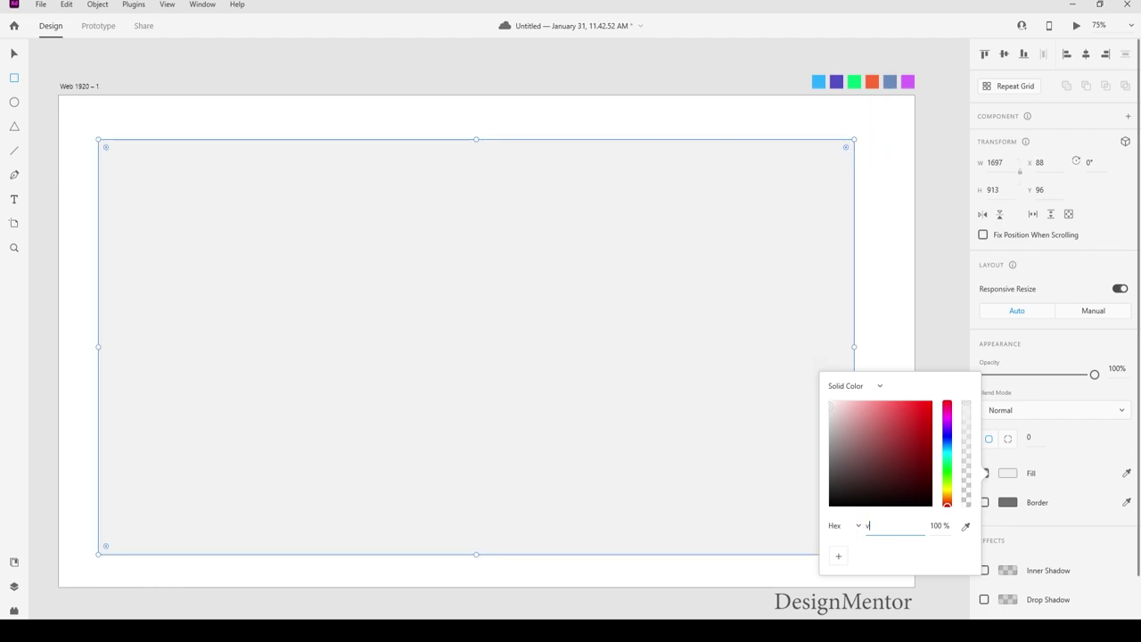
key(Escape)
key(Escape)
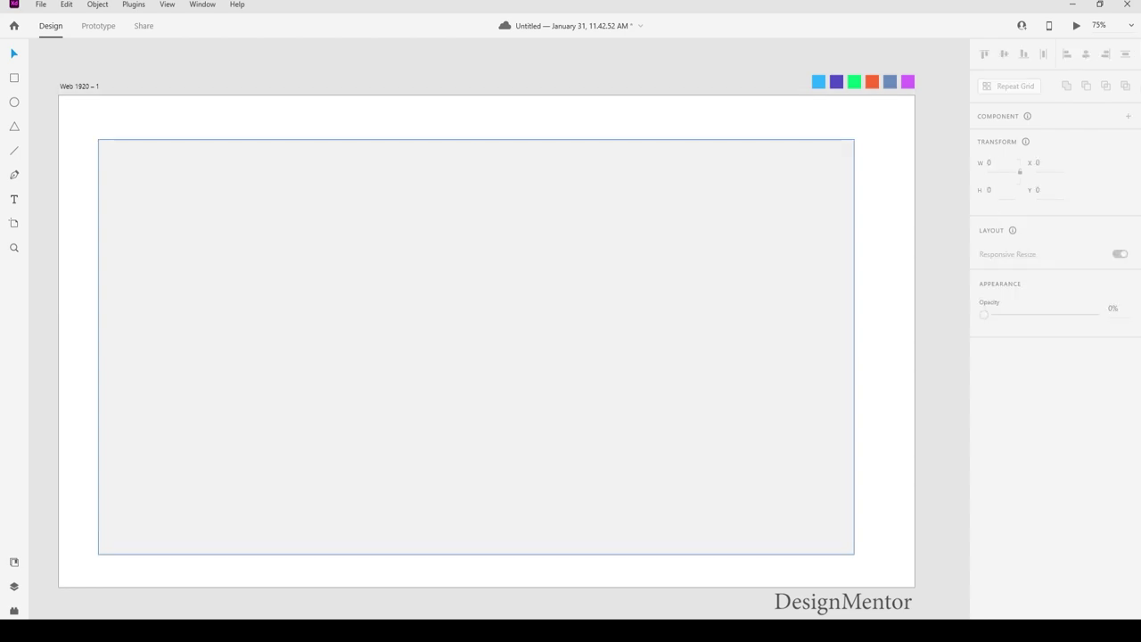
right_click(241, 157)
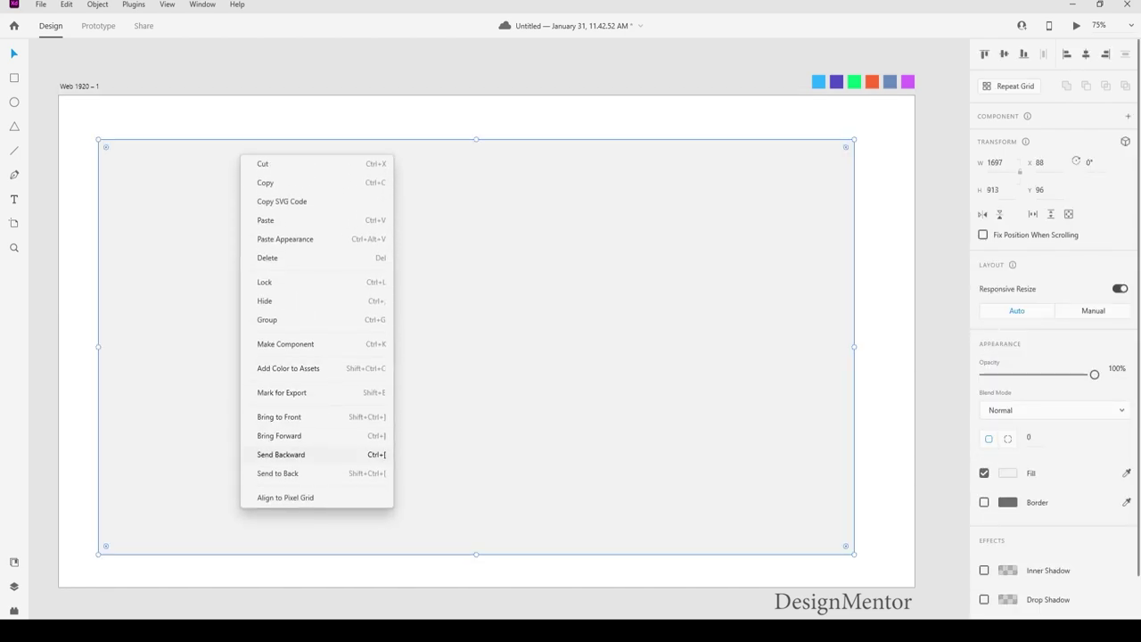
click(277, 473)
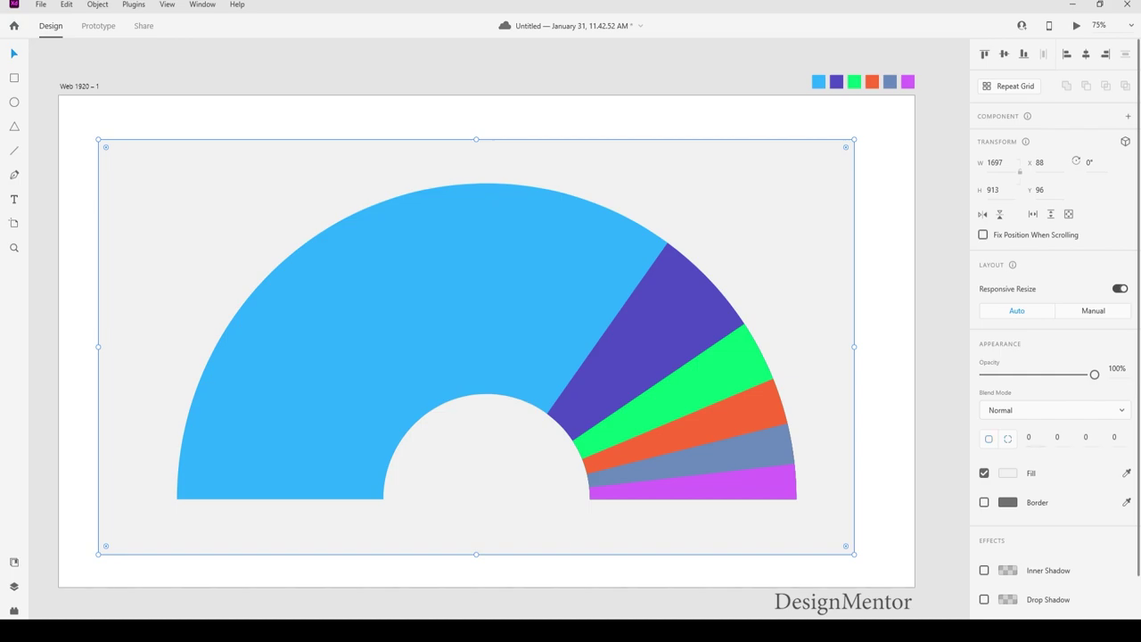
Give the background rectangle a uniform corner radius of 20
click(1028, 437)
click(987, 439)
text(30)
key(Return)
click(1030, 437)
text(20)
key(Return)
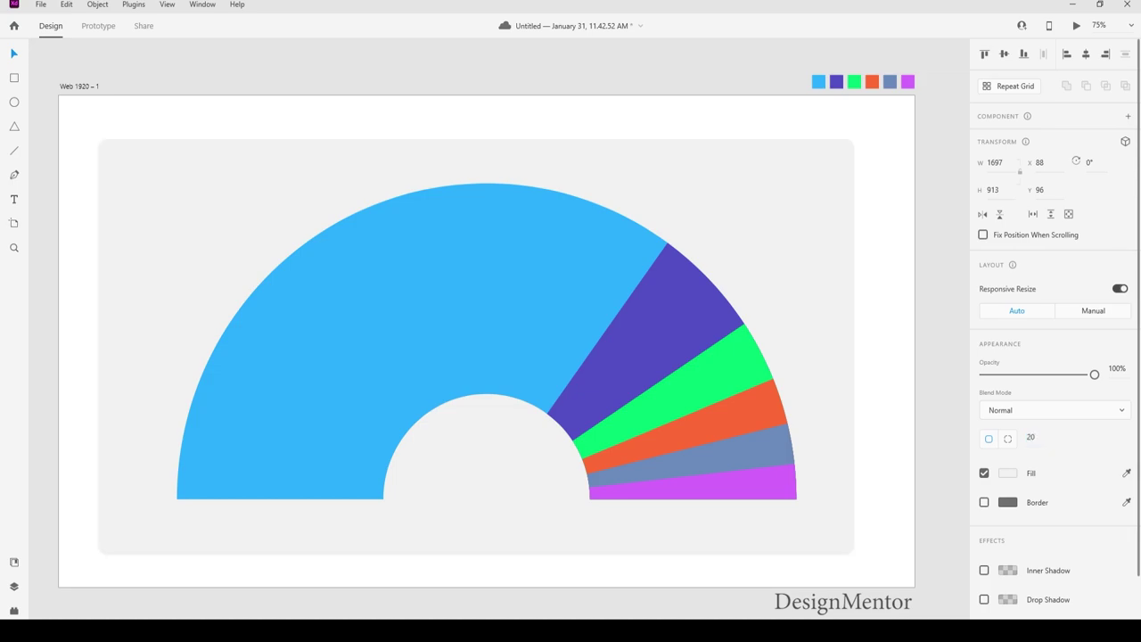
Change the card's fill to #FCFCFC and add a drop shadow
click(1007, 472)
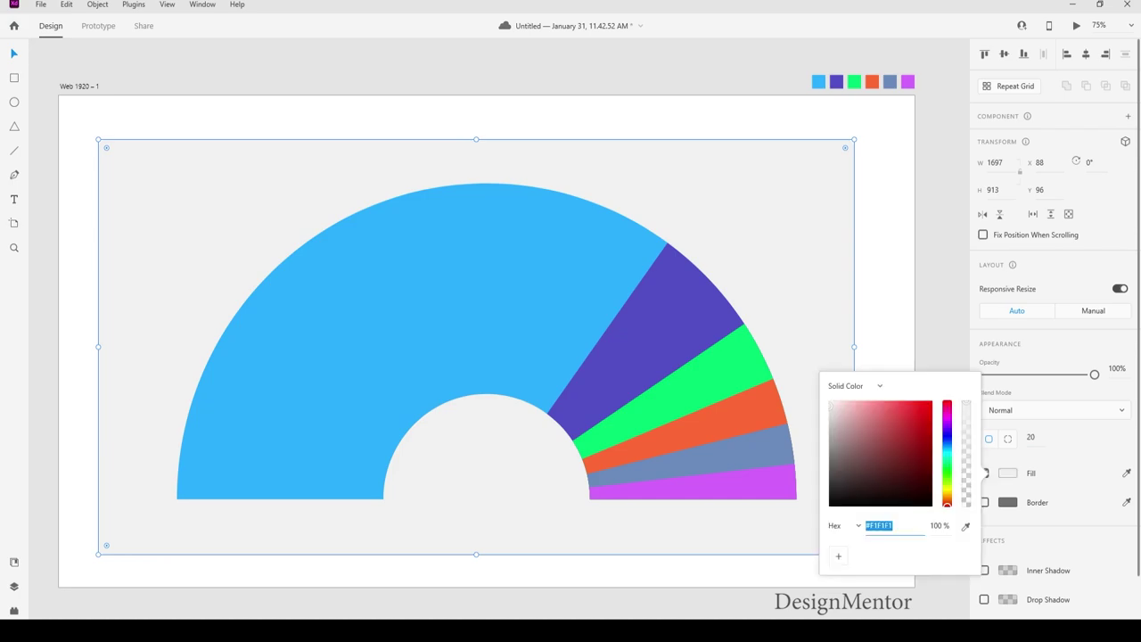
text(FCFCFC)
key(Return)
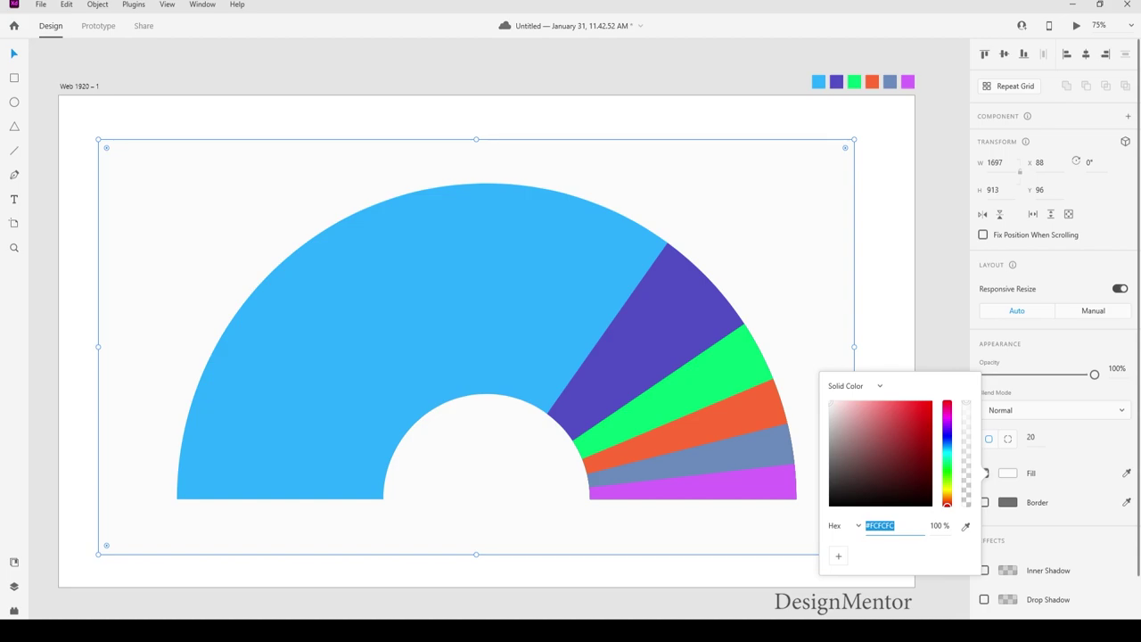
key(Escape)
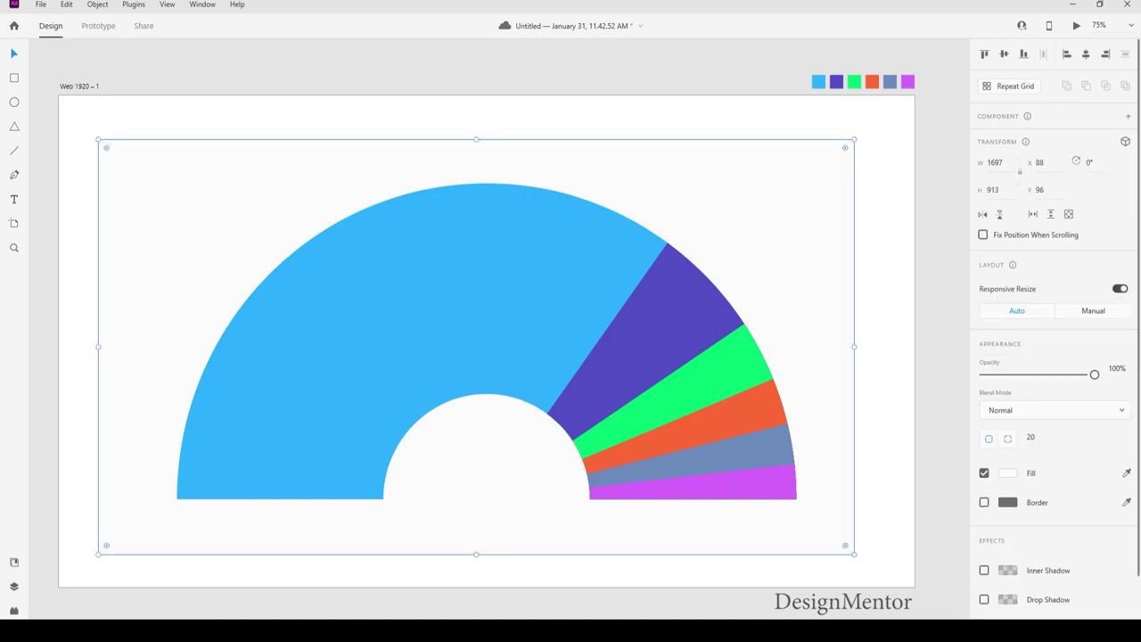
click(984, 599)
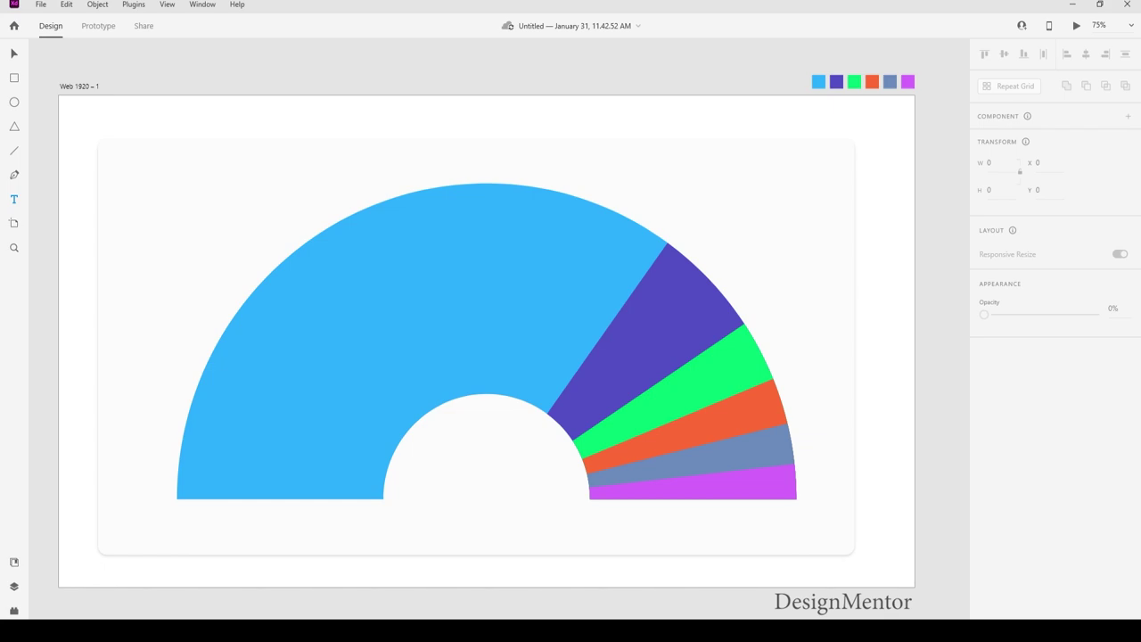
Start a text object on the card and set its font to Ubuntu
click(340, 303)
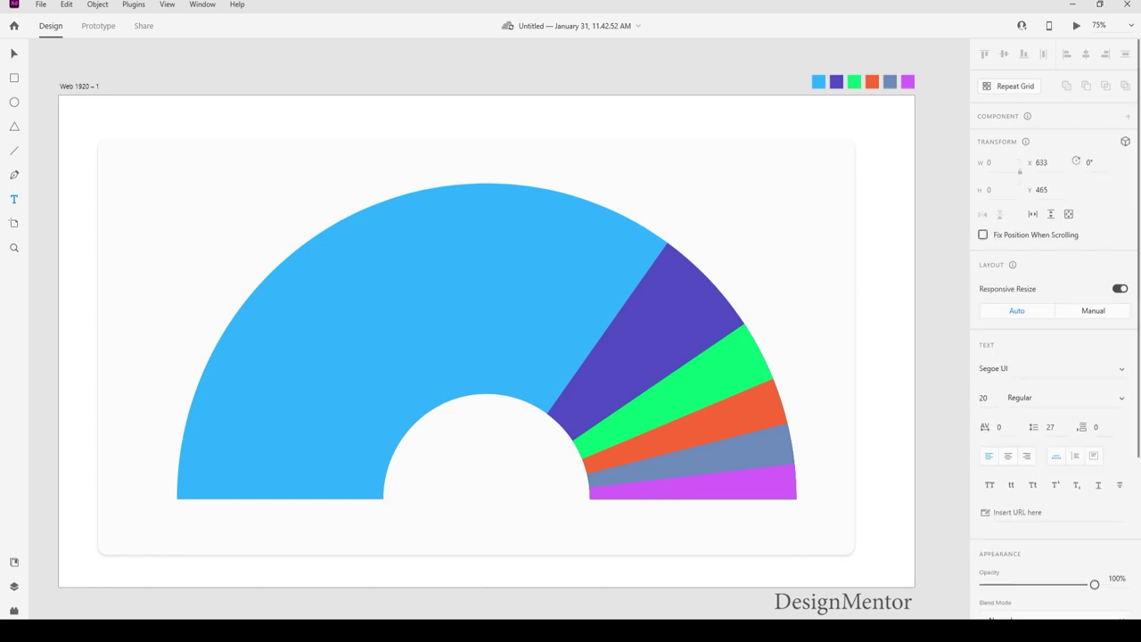
click(994, 368)
text(Ubuntu)
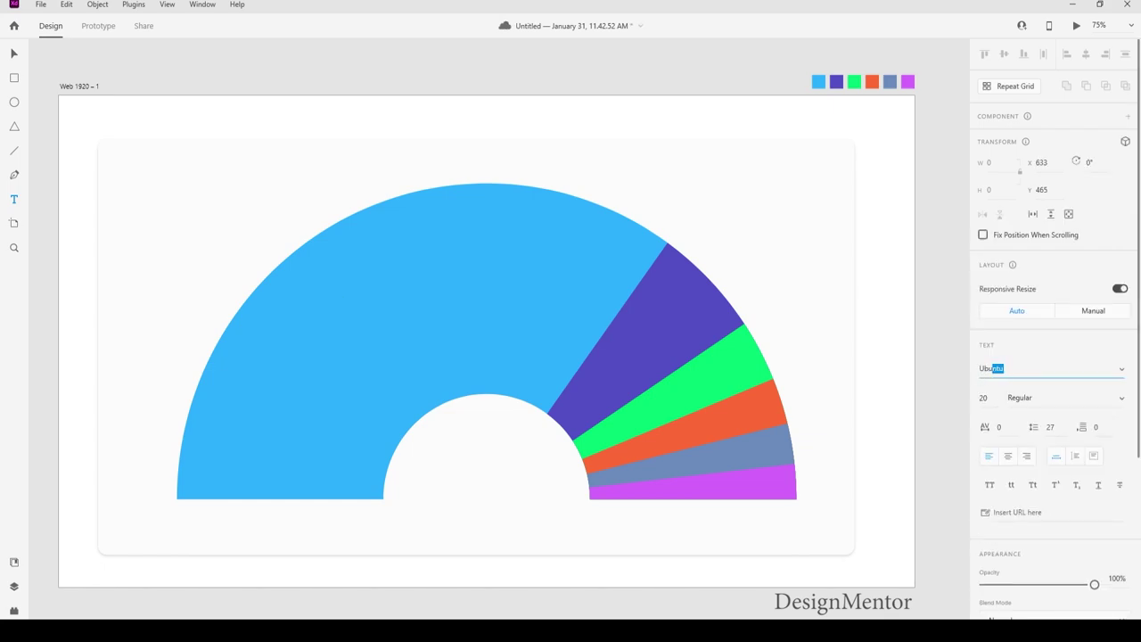
key(Return)
scroll(1052, 357, down, 5)
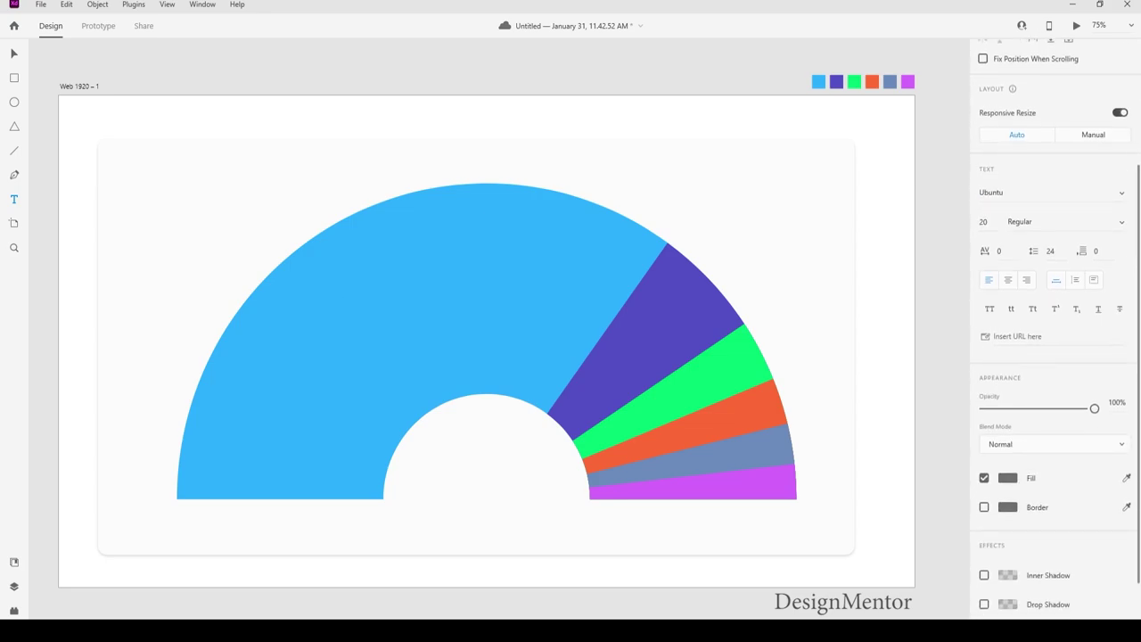
click(1007, 478)
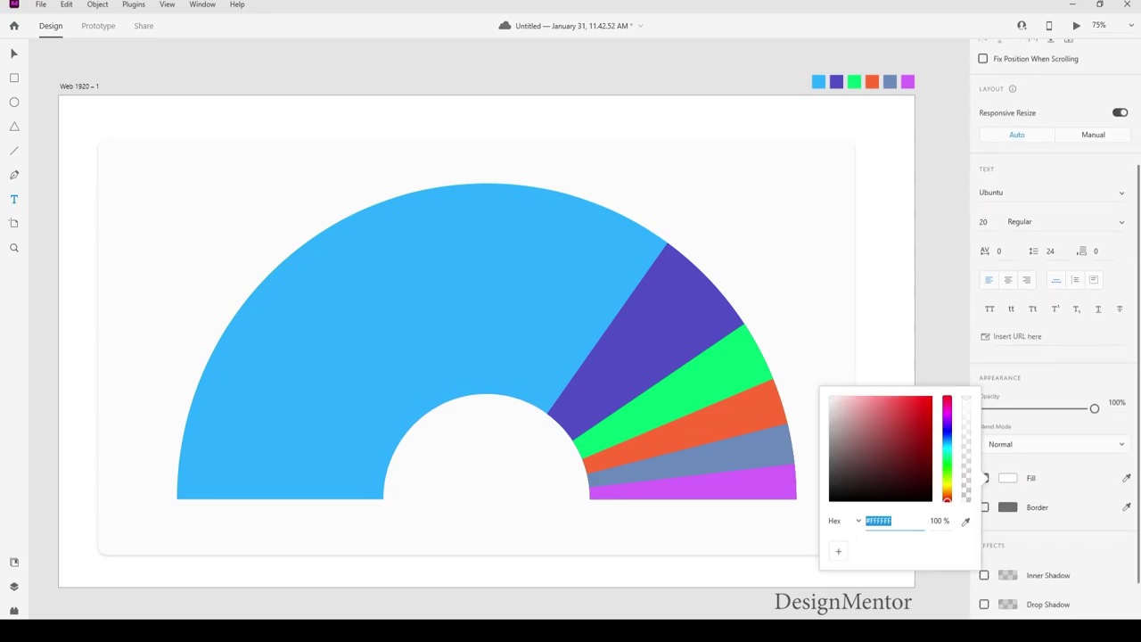
key(Escape)
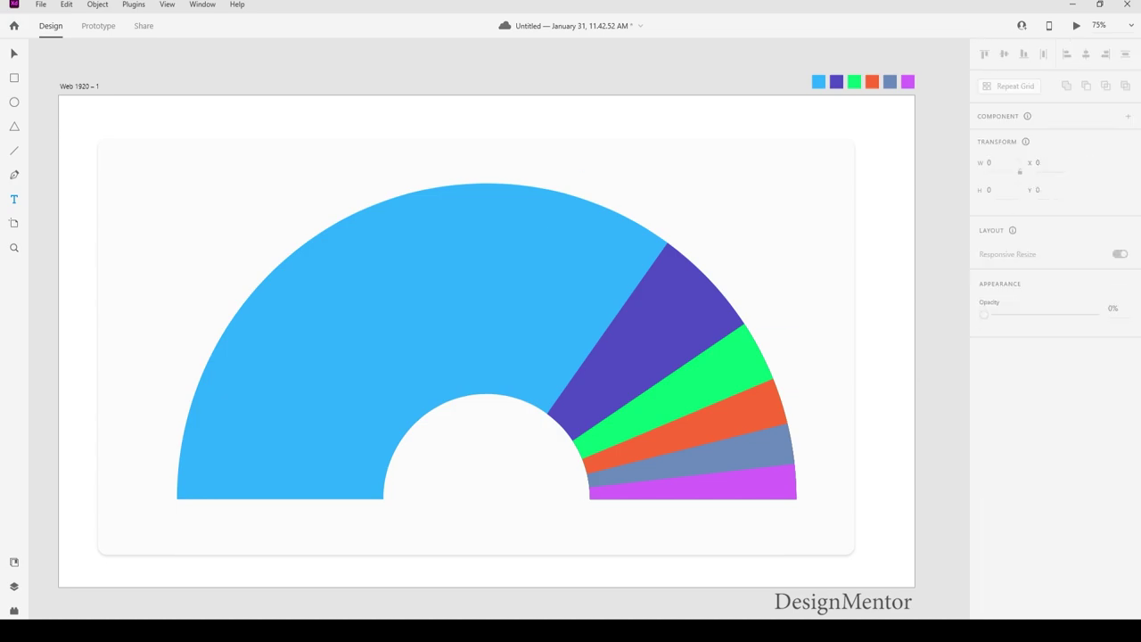
Place a text label on the blue wedge in Ubuntu, size 40
click(345, 311)
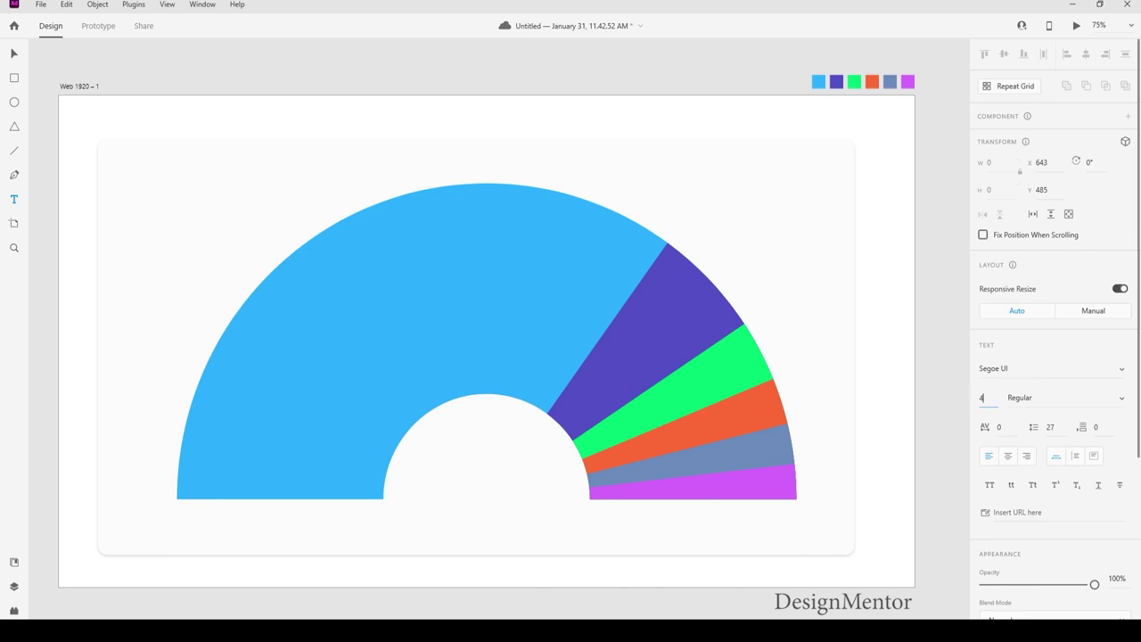
text(40)
key(Return)
key(shift+Tab)
text(Ubu)
key(Return)
key(Return)
Type the Chrome label and colour it white #FFFFFF
text(Chrome)
key(ctrl+a)
scroll(1052, 357, down, 5)
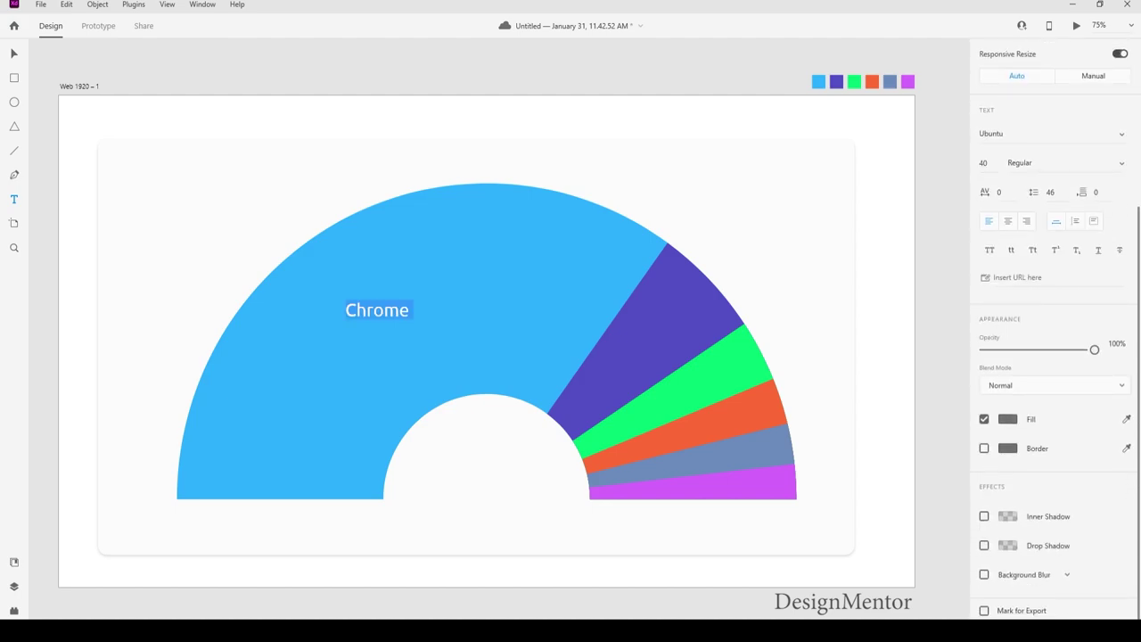
click(1007, 419)
text(ffffff)
key(Return)
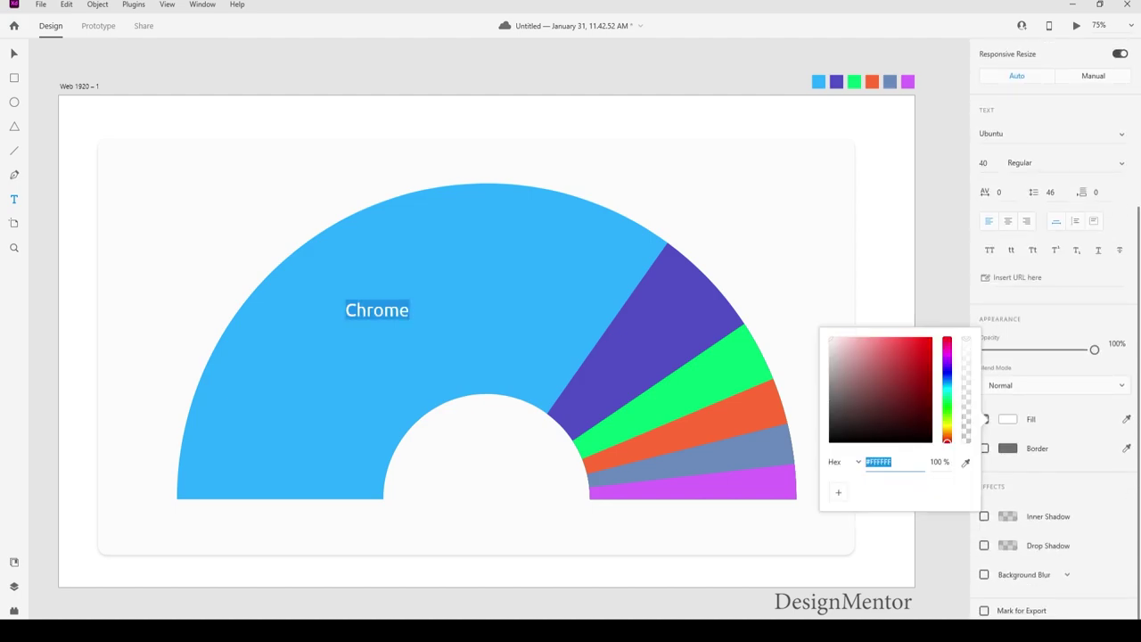
key(Escape)
key(Escape)
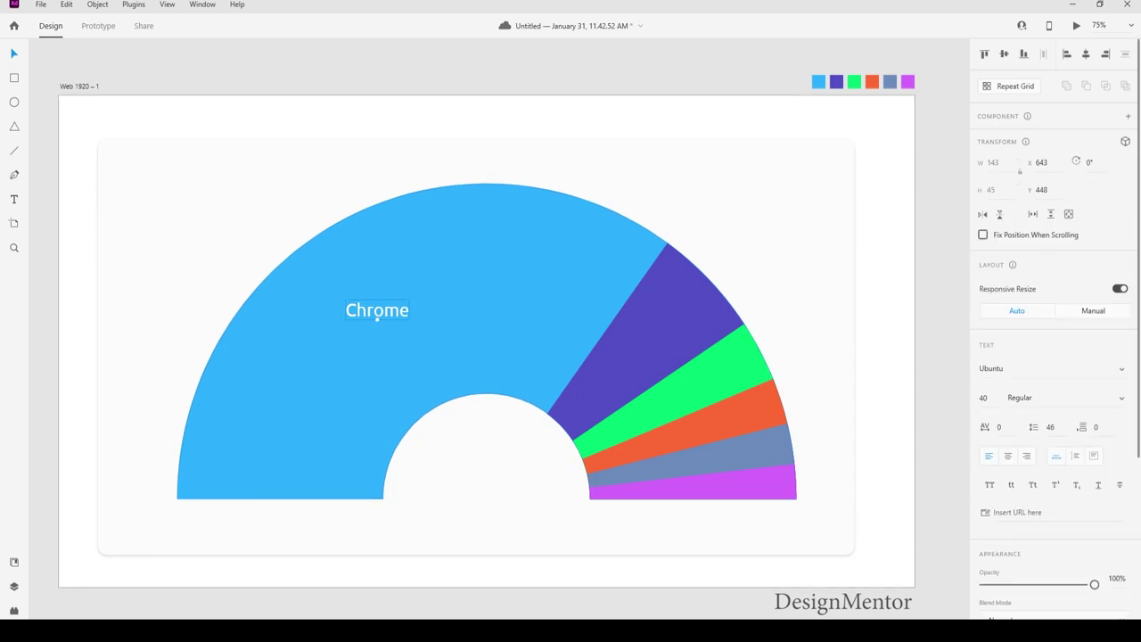
Centre the Chrome label over the blue wedge, undoing a trial rotation
drag(377, 315, 476, 309)
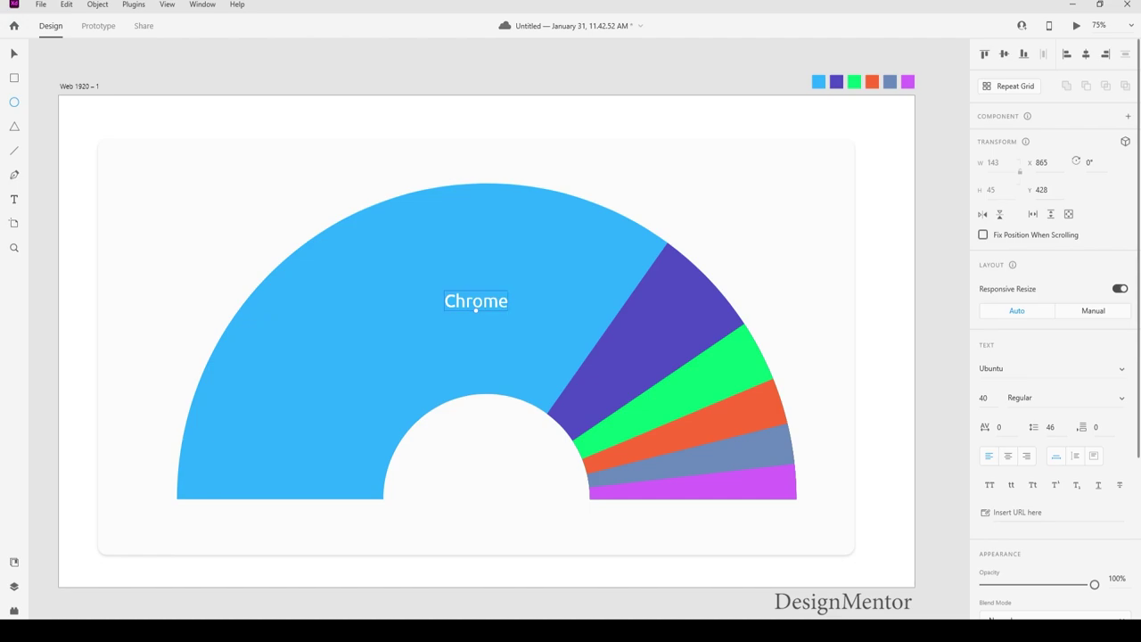
drag(512, 287, 487, 265)
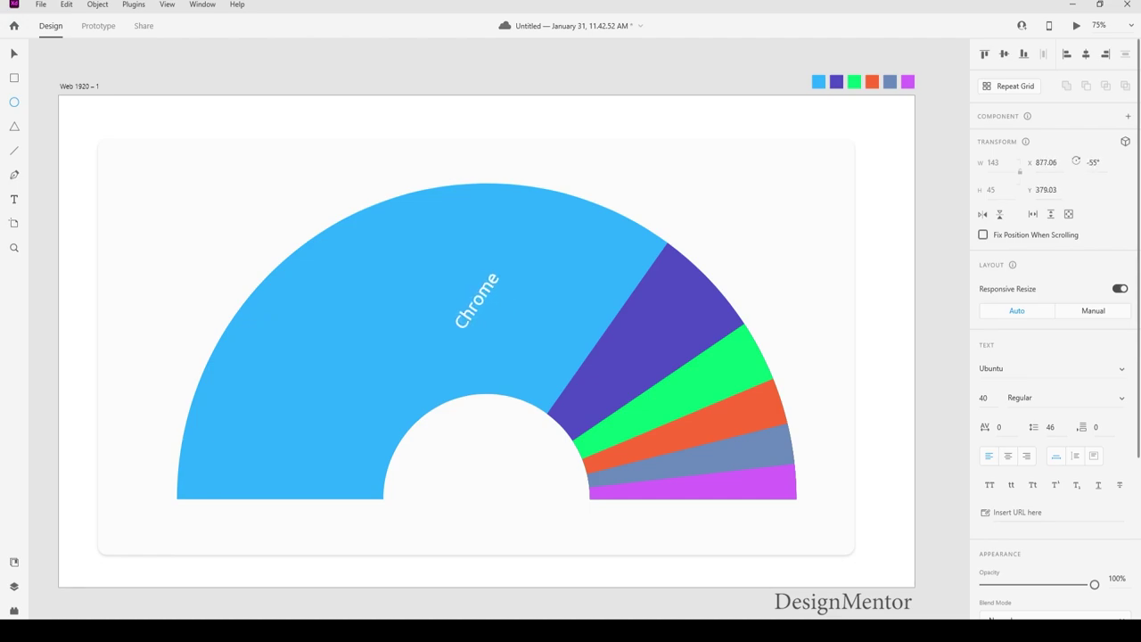
key(ctrl+z)
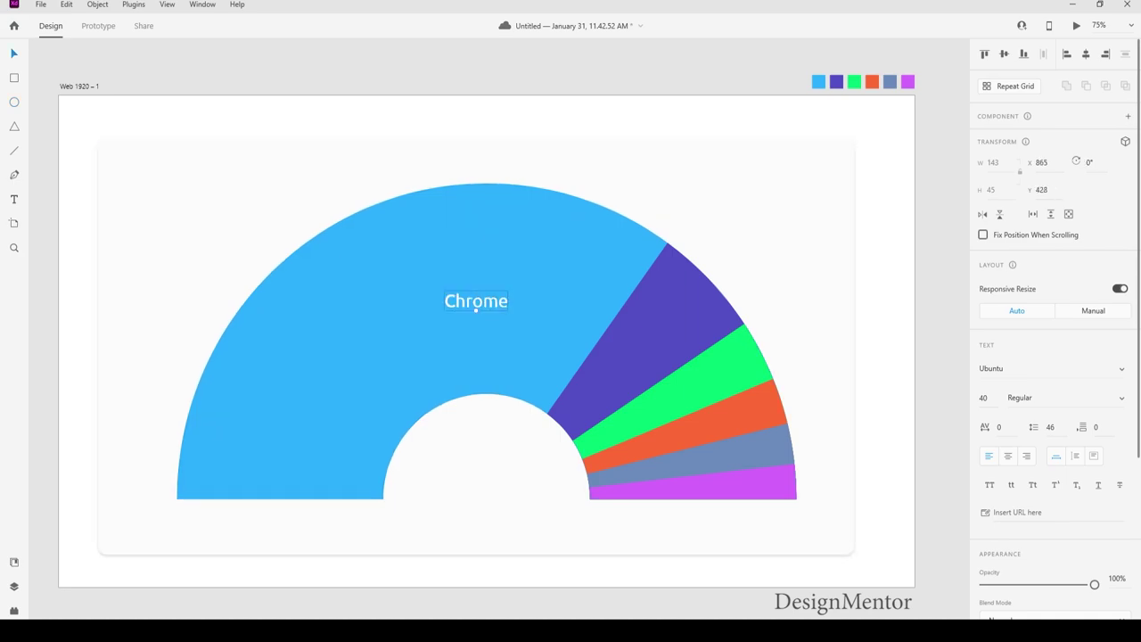
key(Escape)
click(604, 169)
right_click(604, 169)
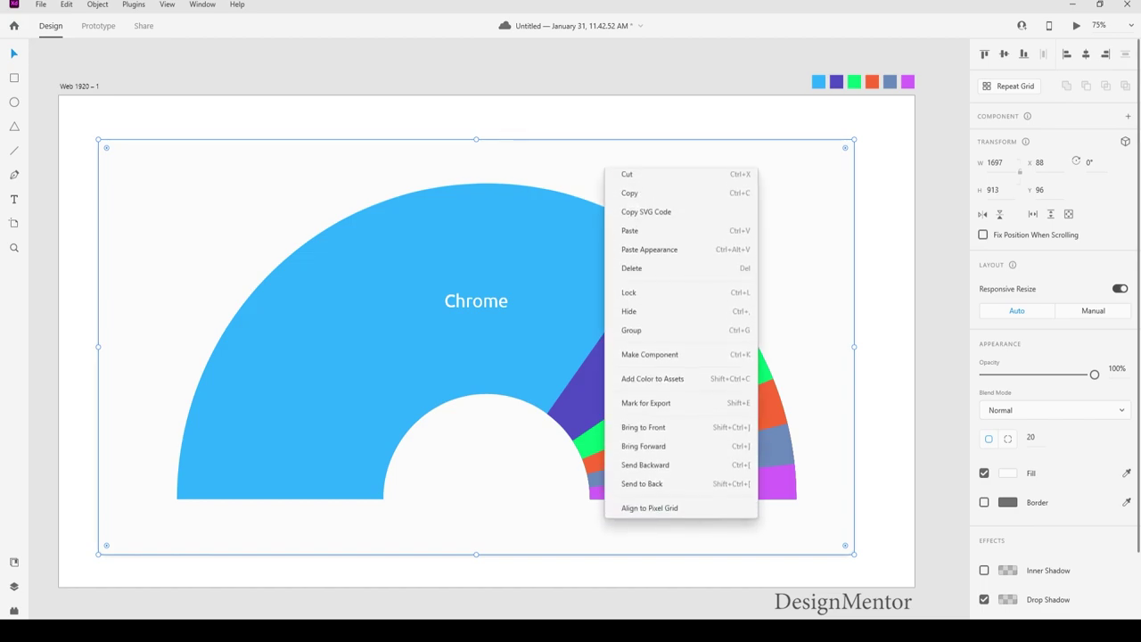
click(637, 315)
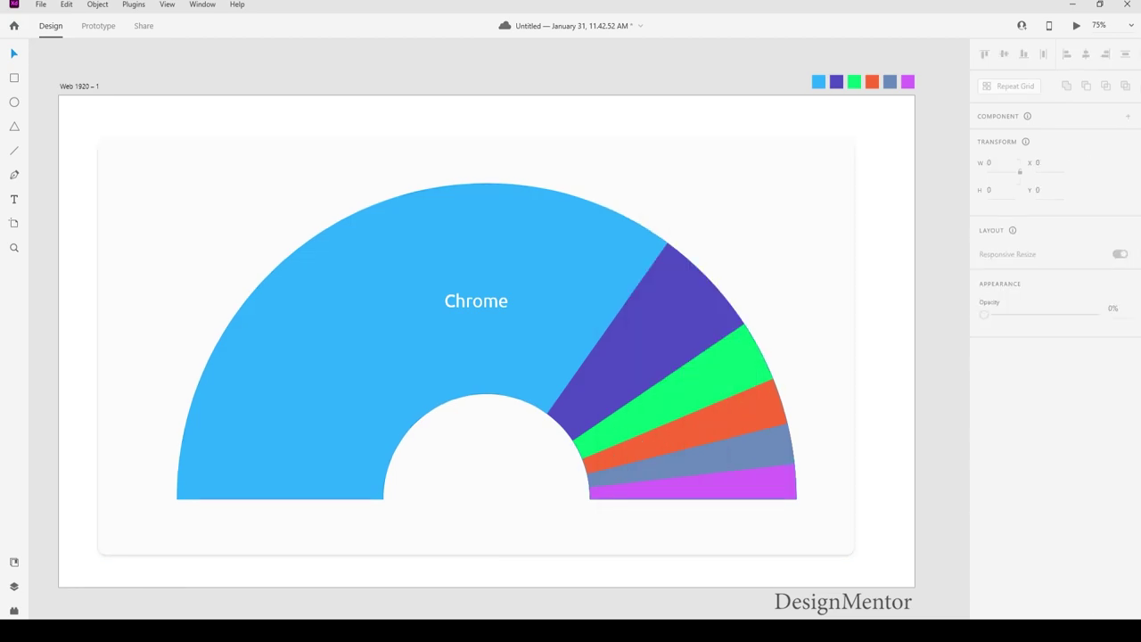
Nudge the Chrome label right and duplicate it onto the purple wedge
double_click(475, 309)
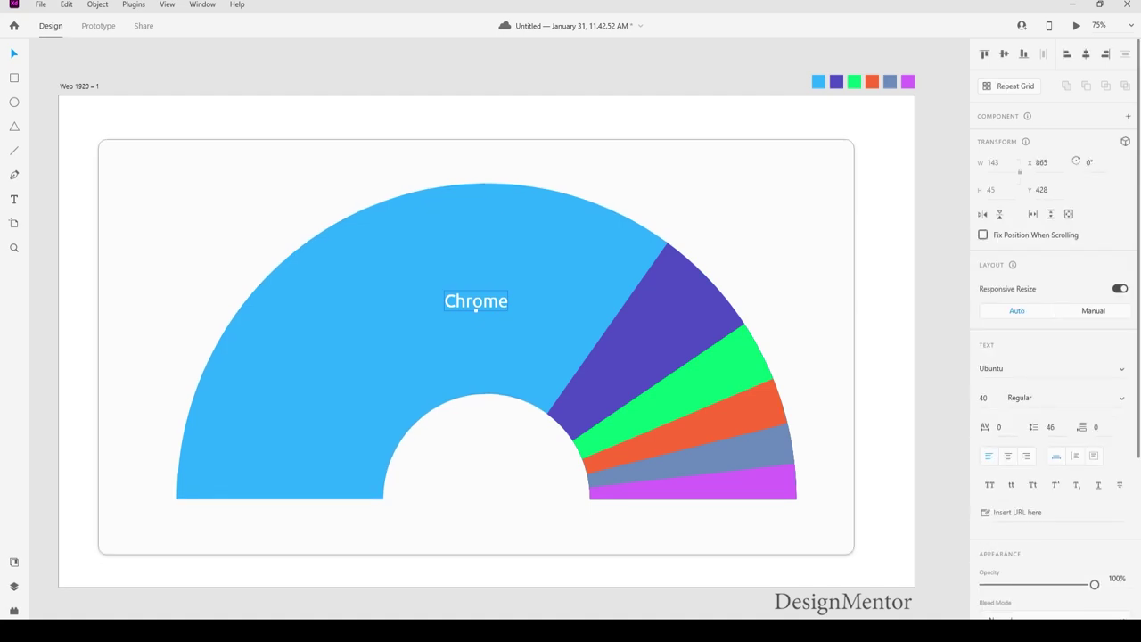
drag(476, 308, 480, 308)
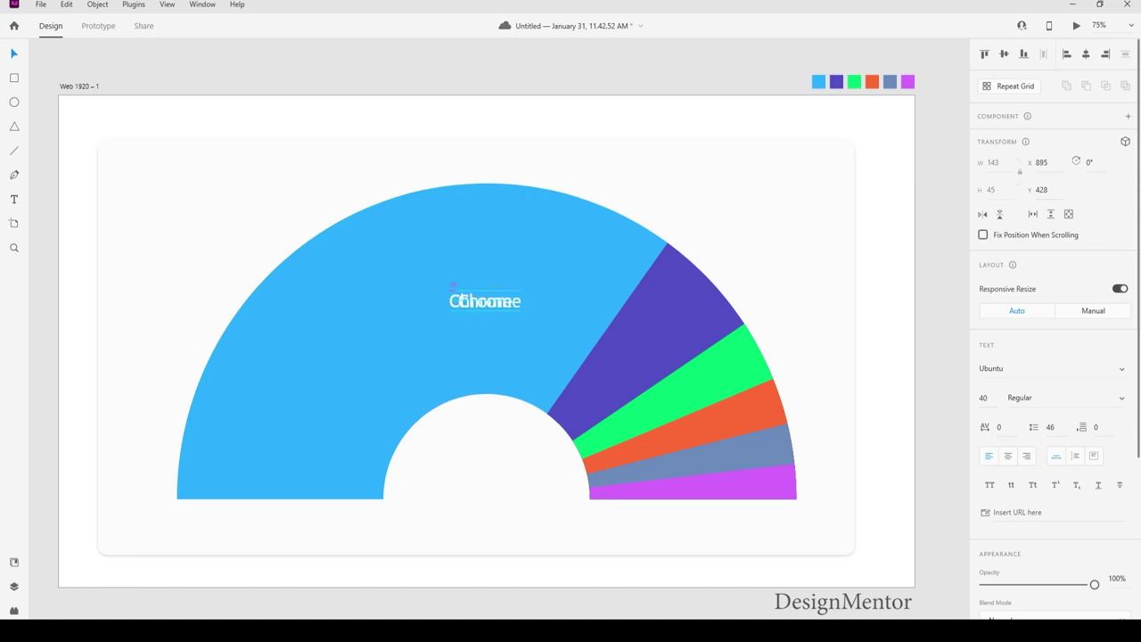
mouse_move(480, 308)
mouse_down()
mouse_move(671, 309)
mouse_move(674, 323)
mouse_up()
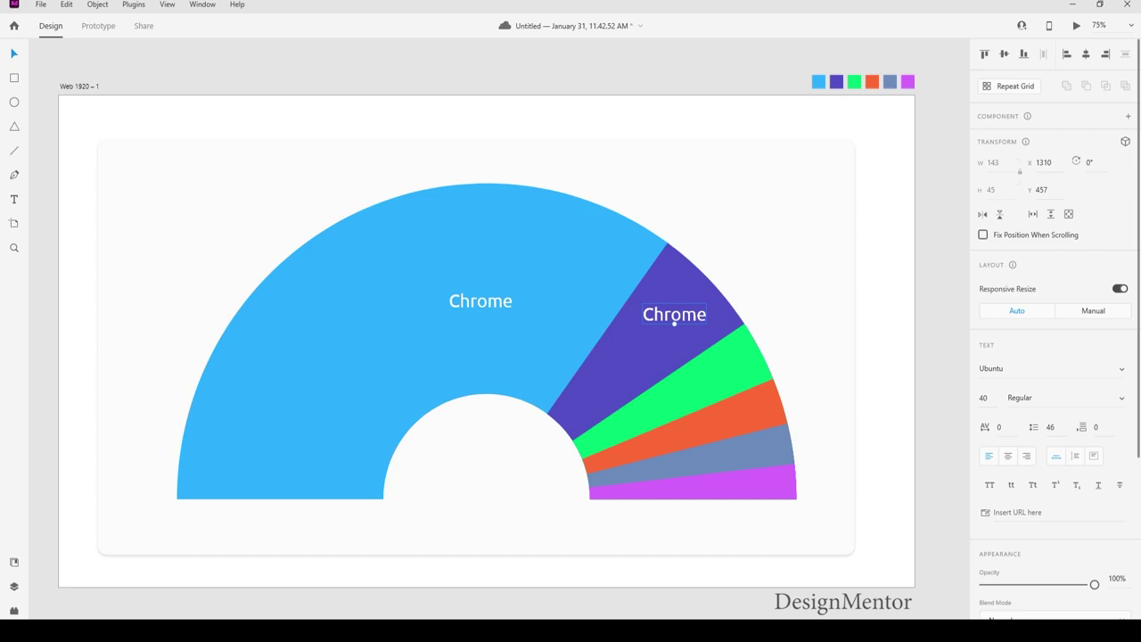
Change the purple wedge's copied label to Edge and nudge it right
double_click(674, 323)
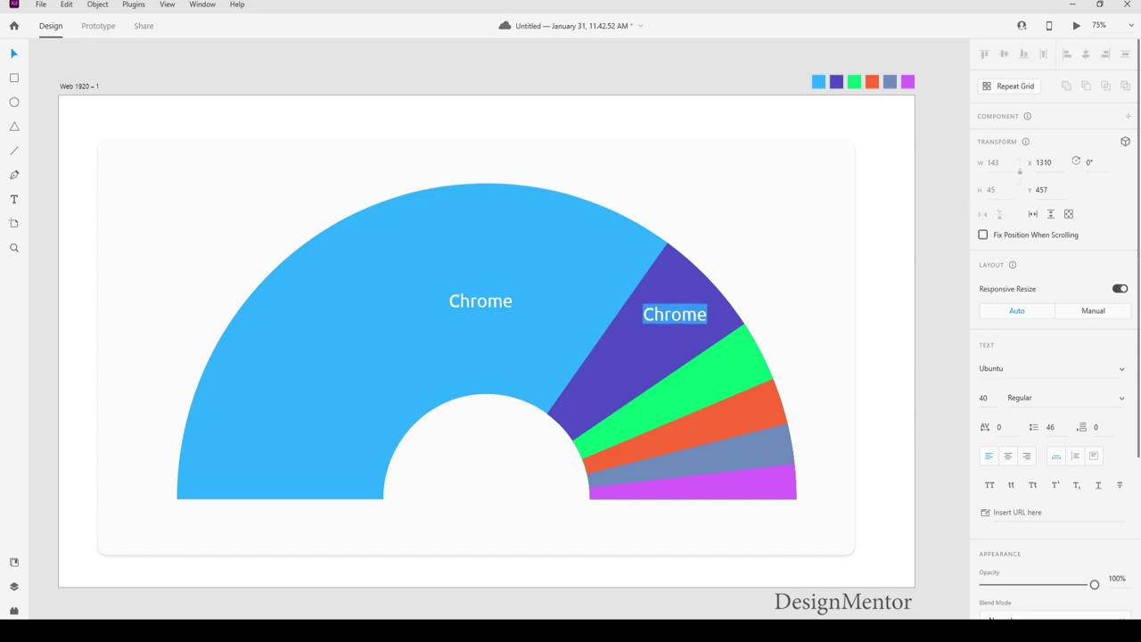
text(Edge)
key(Escape)
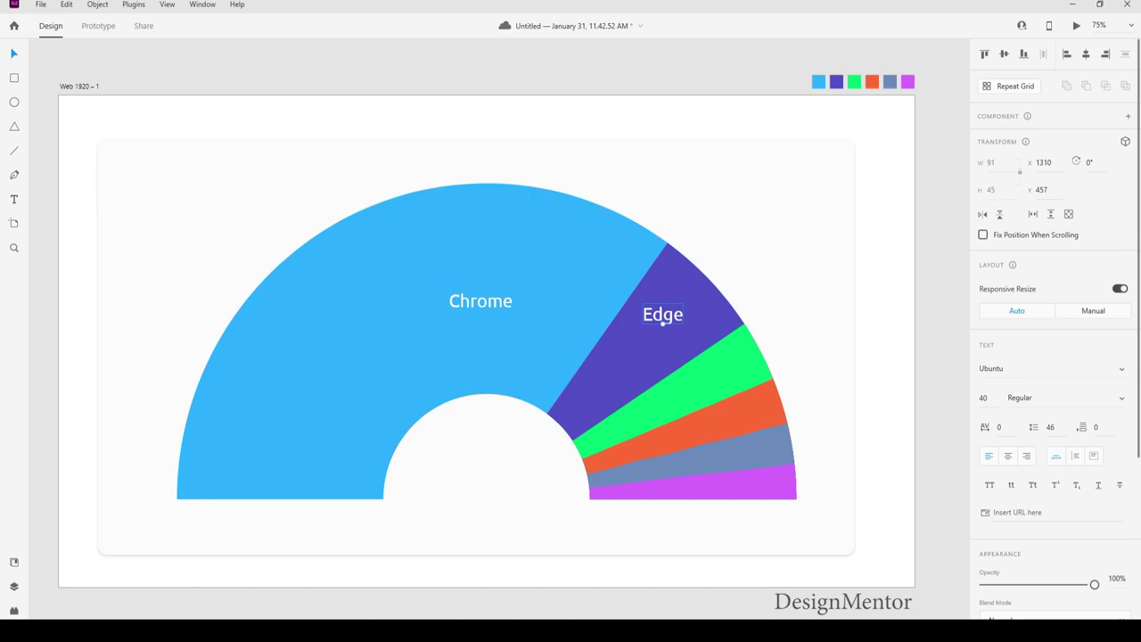
drag(662, 323, 666, 324)
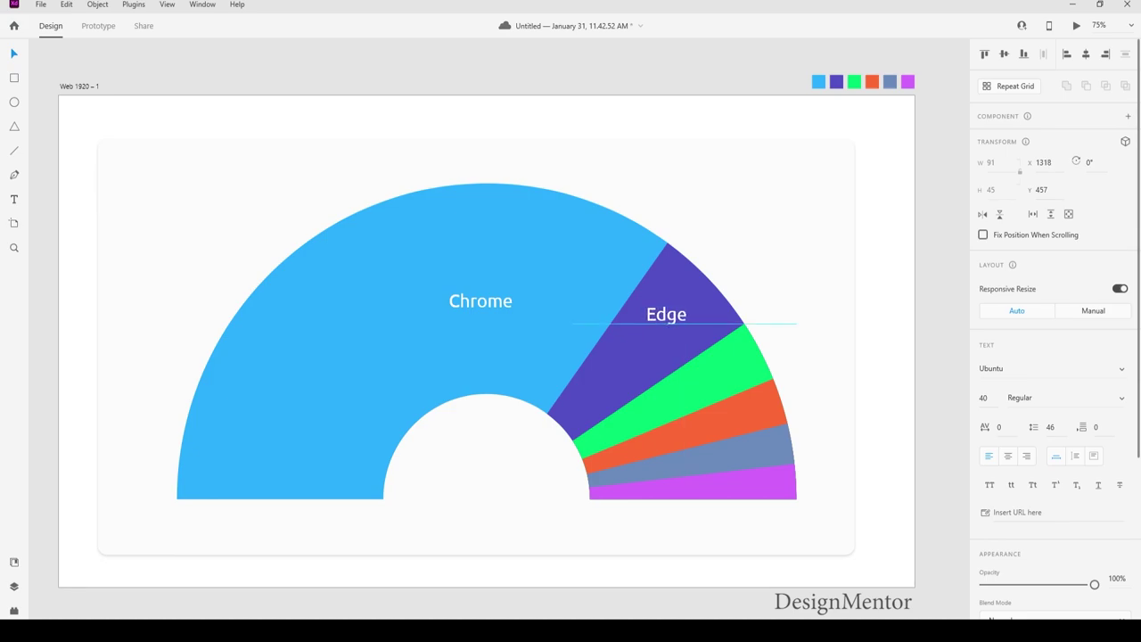
key(Escape)
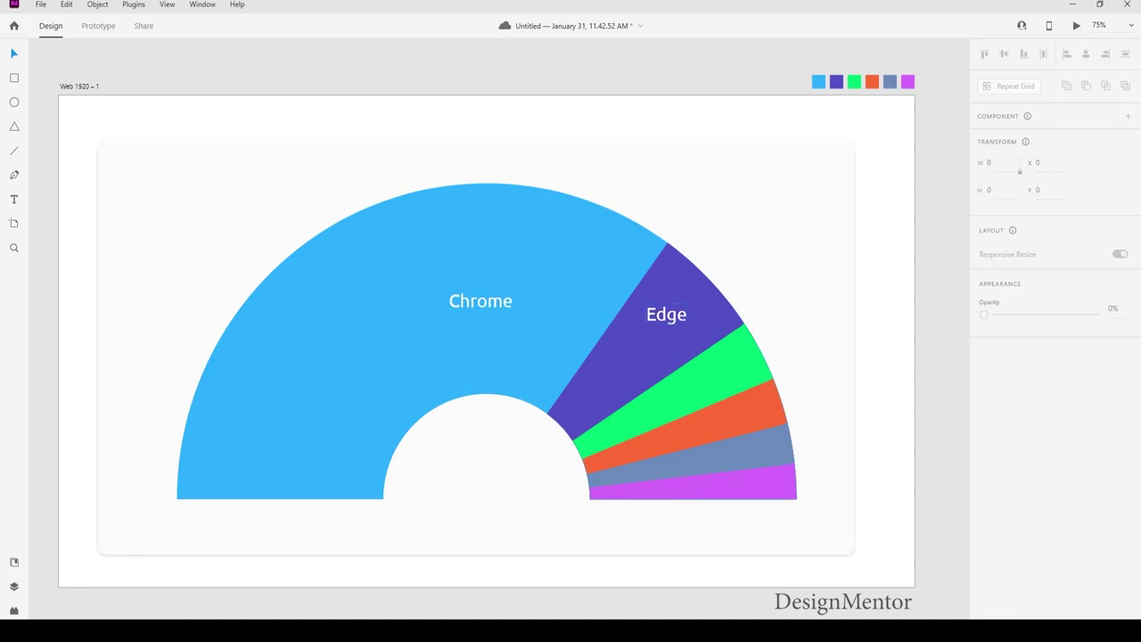
click(666, 322)
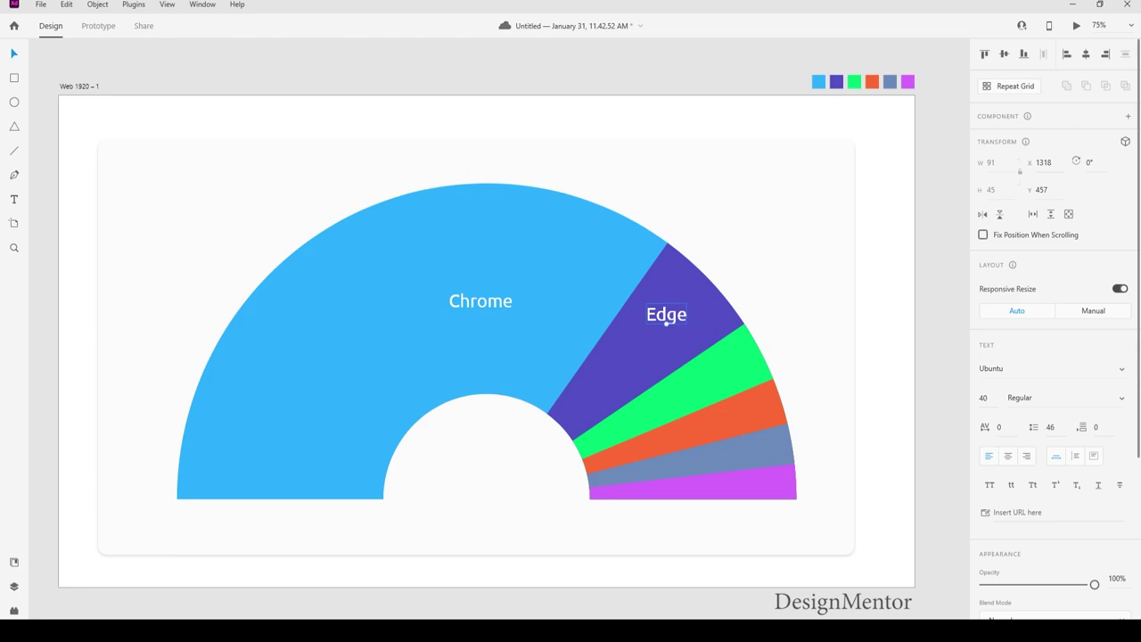
Duplicate the Edge label onto the green wedge, rename it Firefox, and position it
mouse_move(666, 323)
mouse_down()
mouse_move(666, 368)
mouse_move(692, 400)
mouse_up()
key(Up)
key(Up)
key(Up)
double_click(693, 399)
text(Firefo)
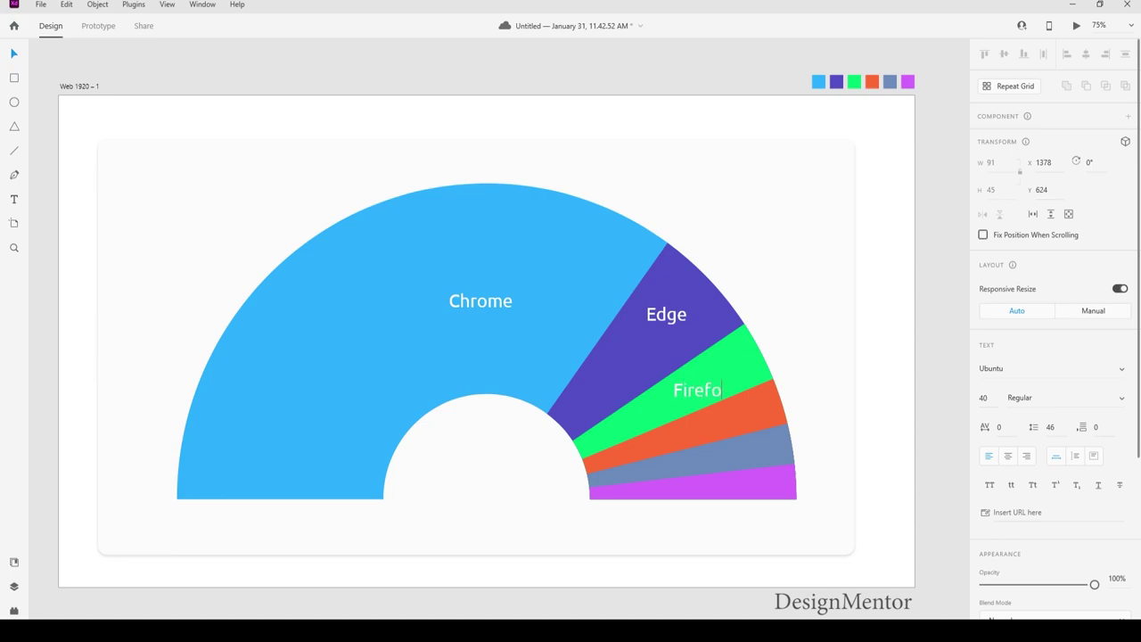
text(x)
key(Escape)
drag(702, 399, 696, 396)
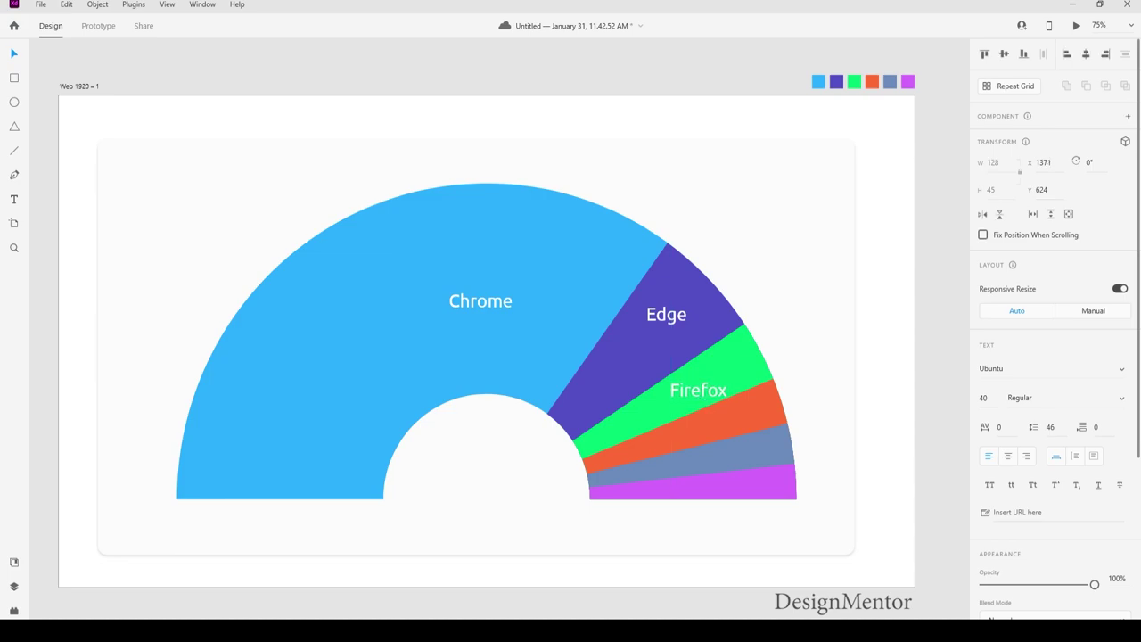
key(Up)
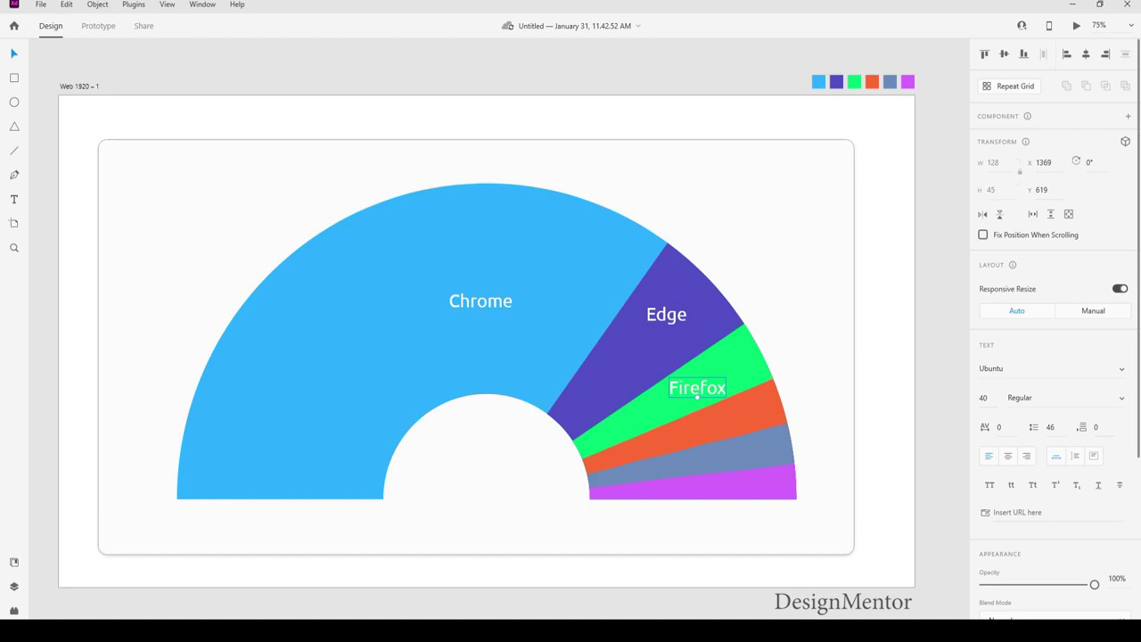
Duplicate the Firefox label onto the orange wedge and rename it Safari
click(98, 139)
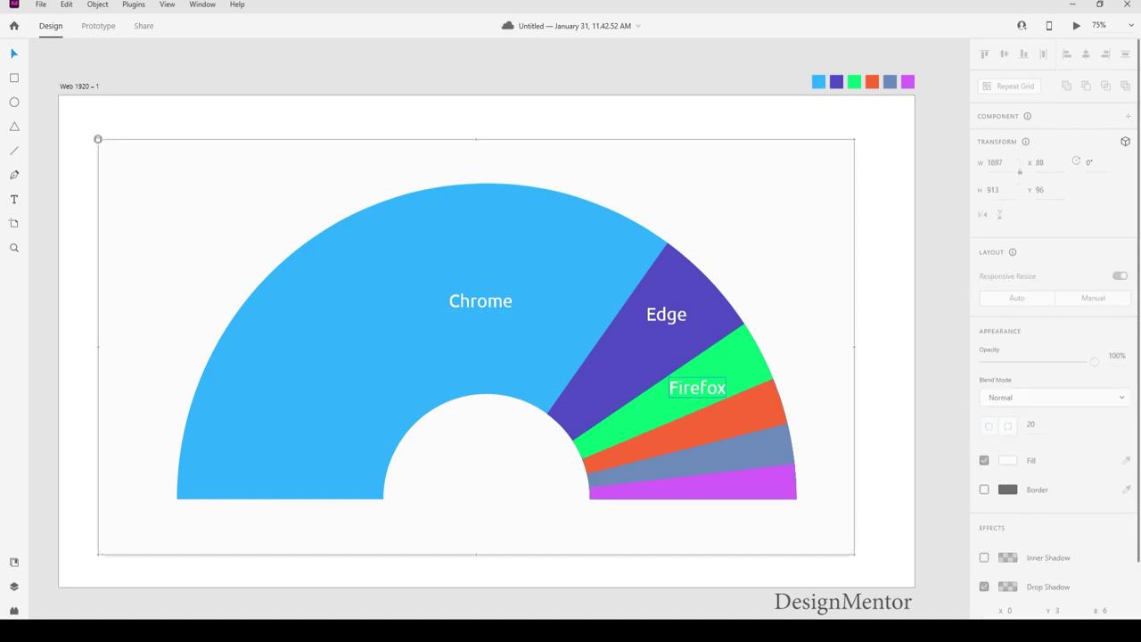
click(697, 388)
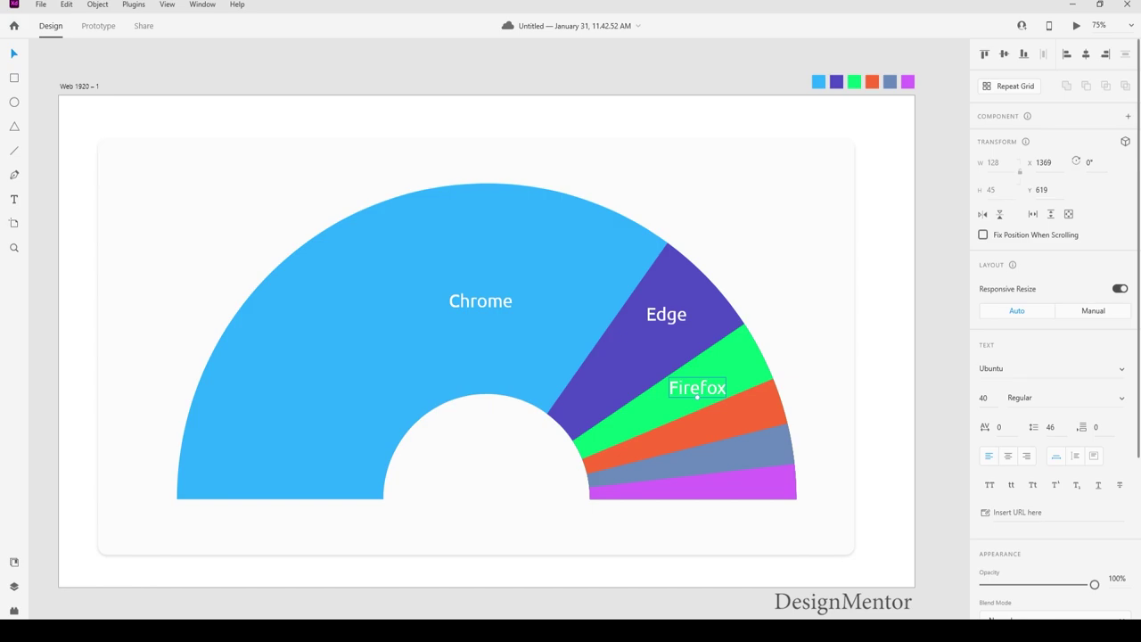
mouse_move(697, 395)
mouse_down()
mouse_move(711, 426)
mouse_move(733, 420)
mouse_up()
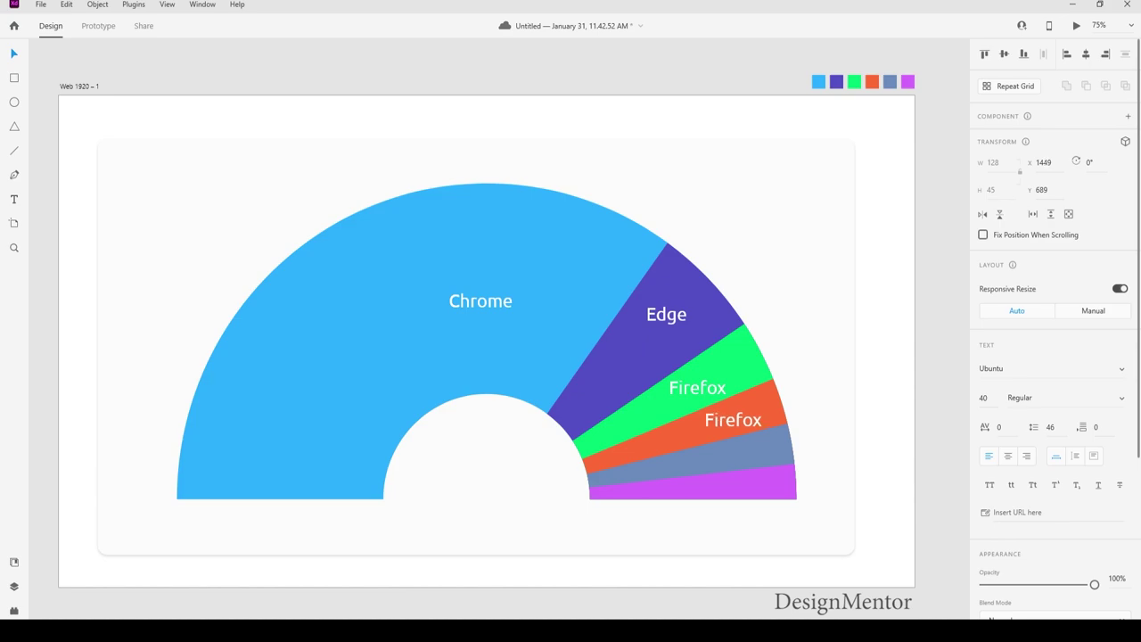
key(Up)
double_click(733, 426)
text(Safari)
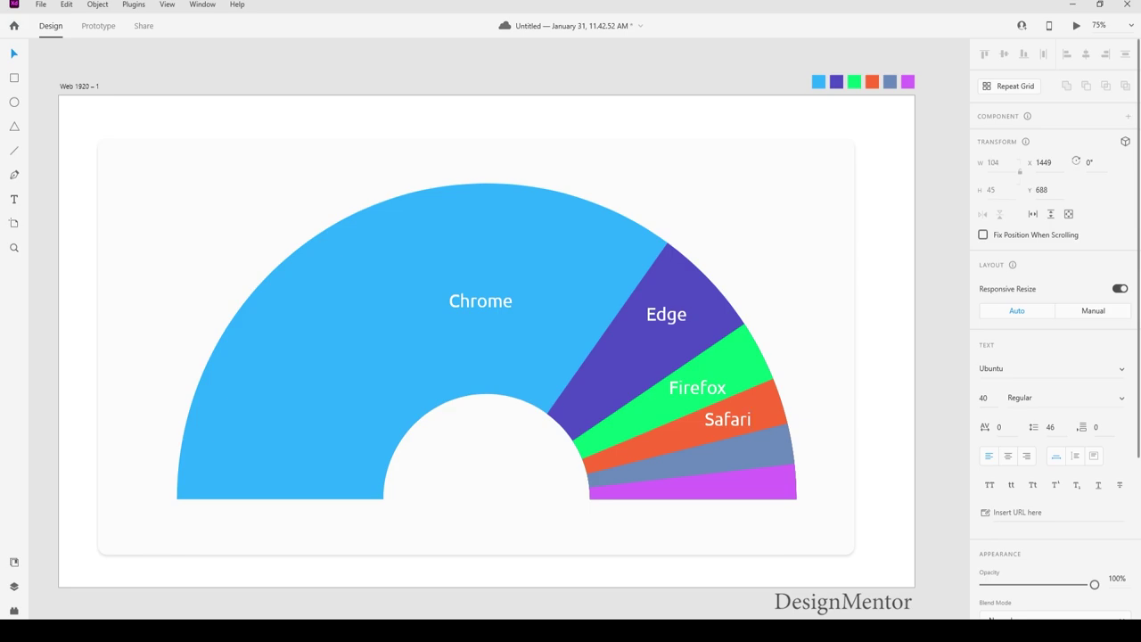
key(Escape)
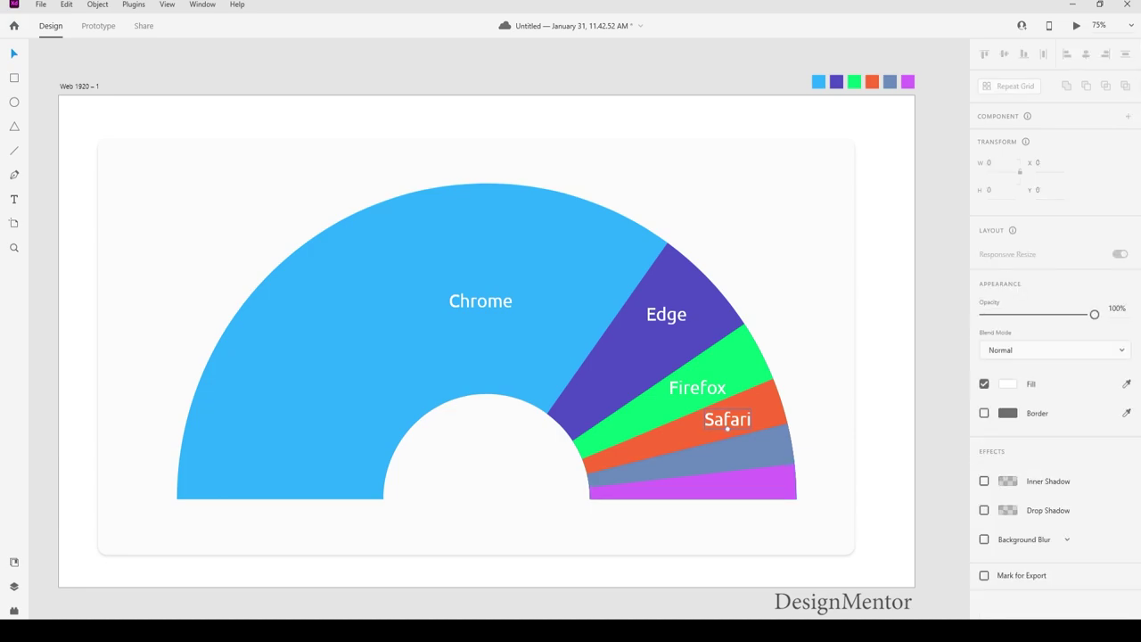
Copy the Safari label down onto the grey-blue wedge and nudge it right
drag(727, 427, 727, 465)
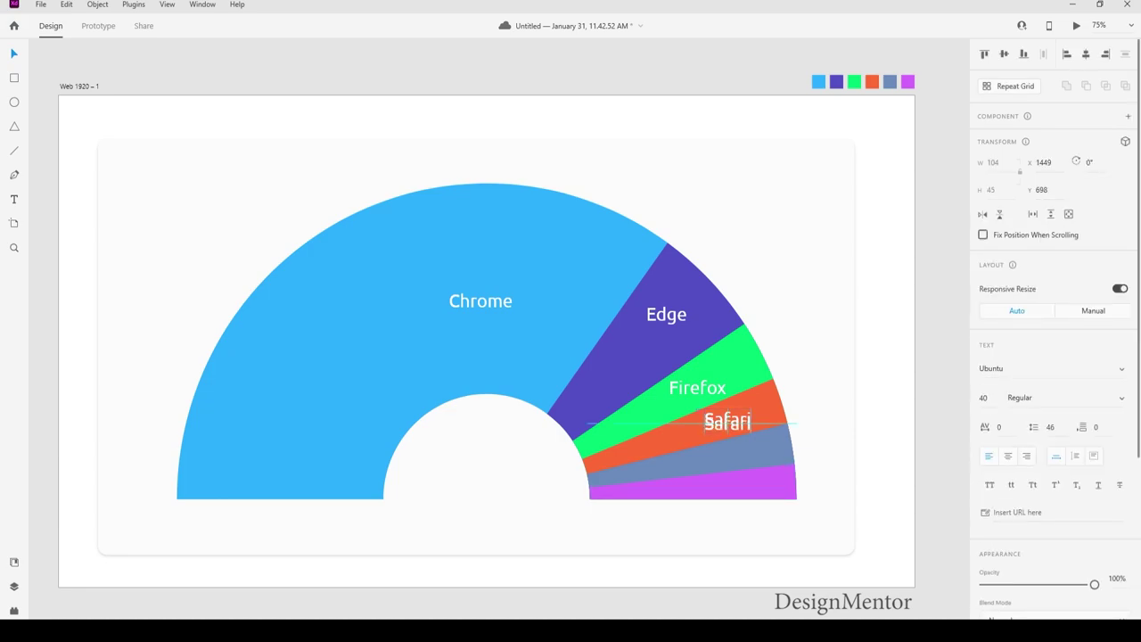
key(shift+Right)
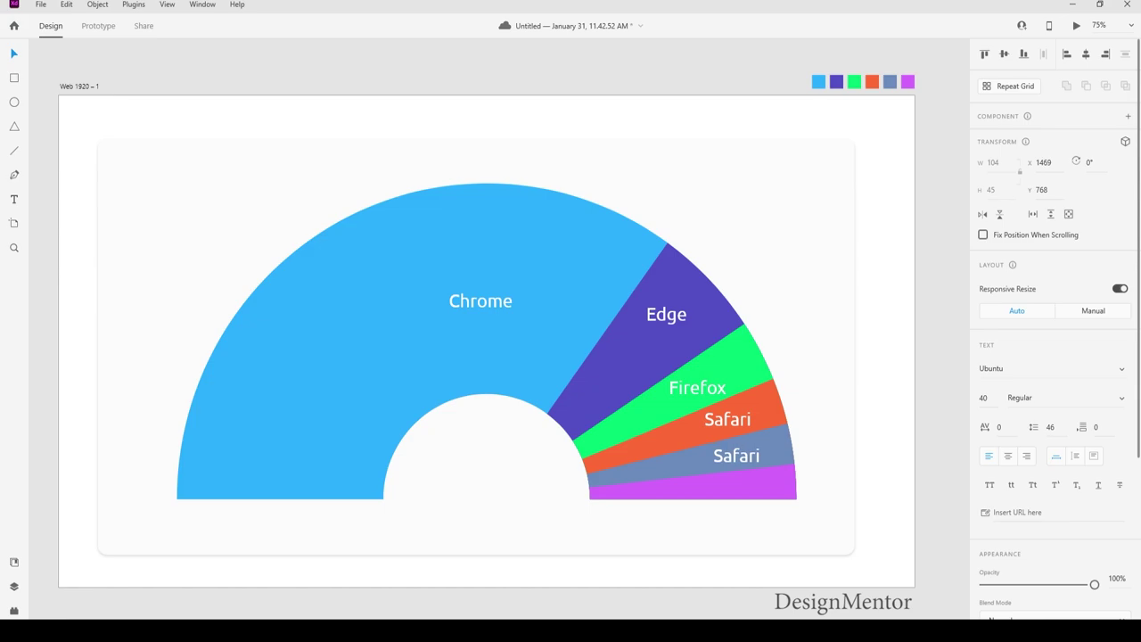
key(shift+Right)
key(shift+Right)
Rename the grey-blue wedge's label to Opera and keep it on that wedge
double_click(741, 464)
text(O)
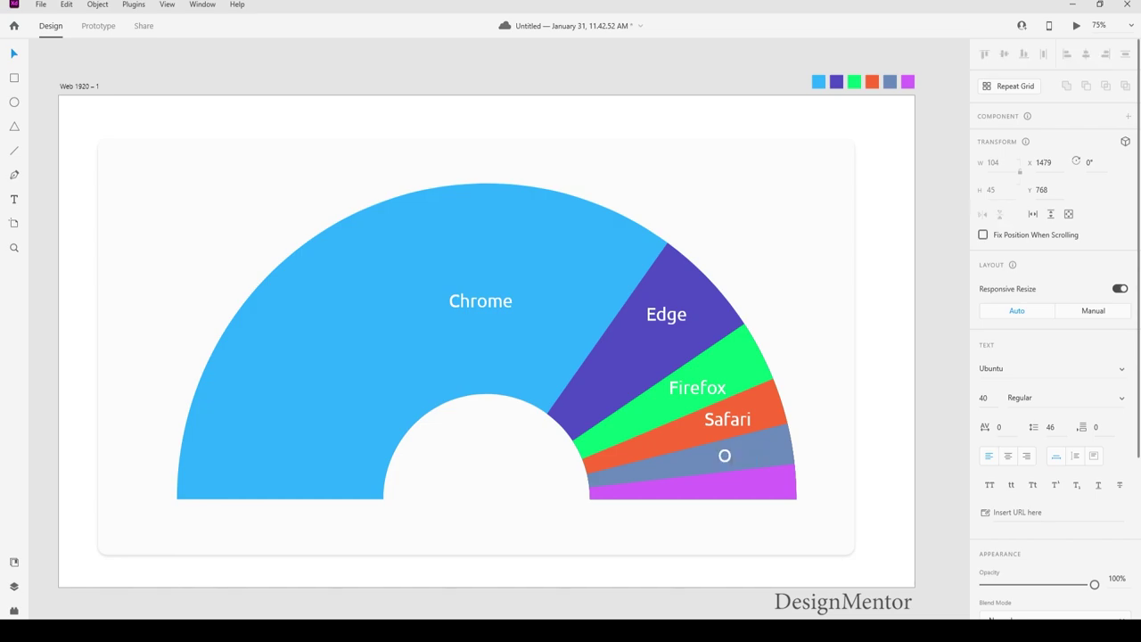
text(pera)
key(Escape)
key(Up)
key(Up)
key(Up)
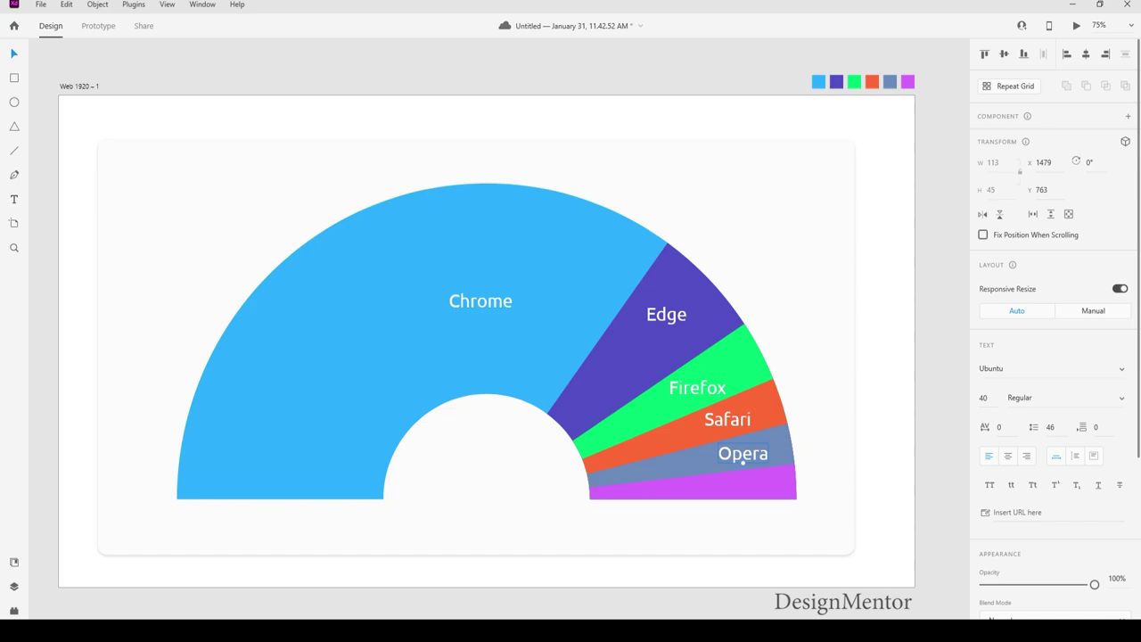
drag(742, 462, 742, 494)
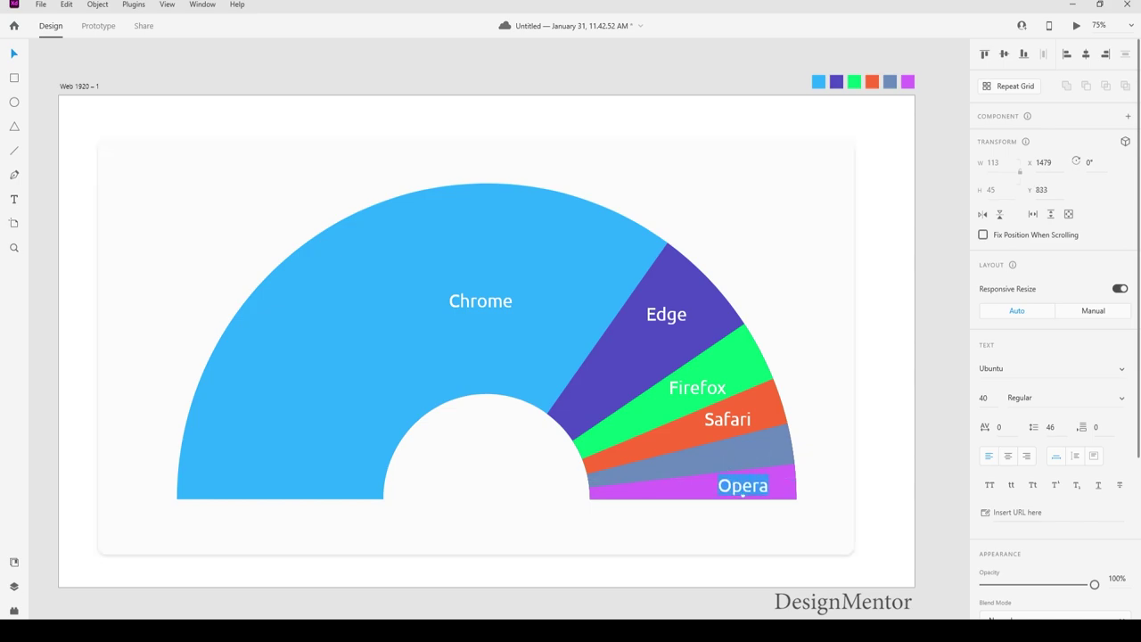
double_click(742, 486)
key(Escape)
drag(742, 492, 743, 461)
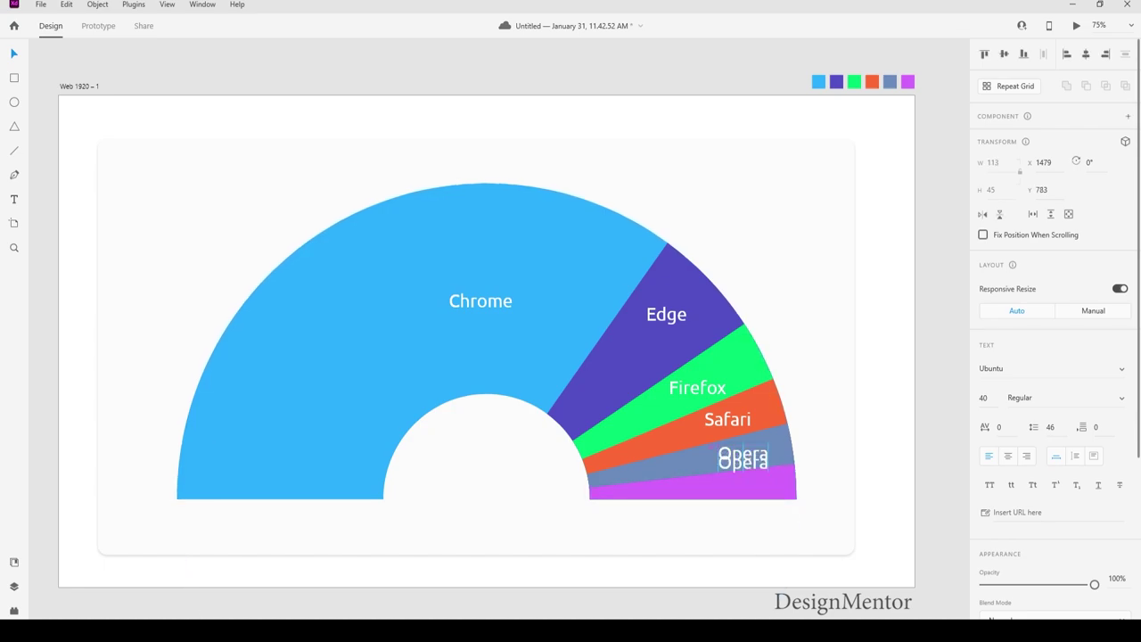
Duplicate the Opera label onto the magenta wedge and rename it Others
drag(743, 462, 743, 484)
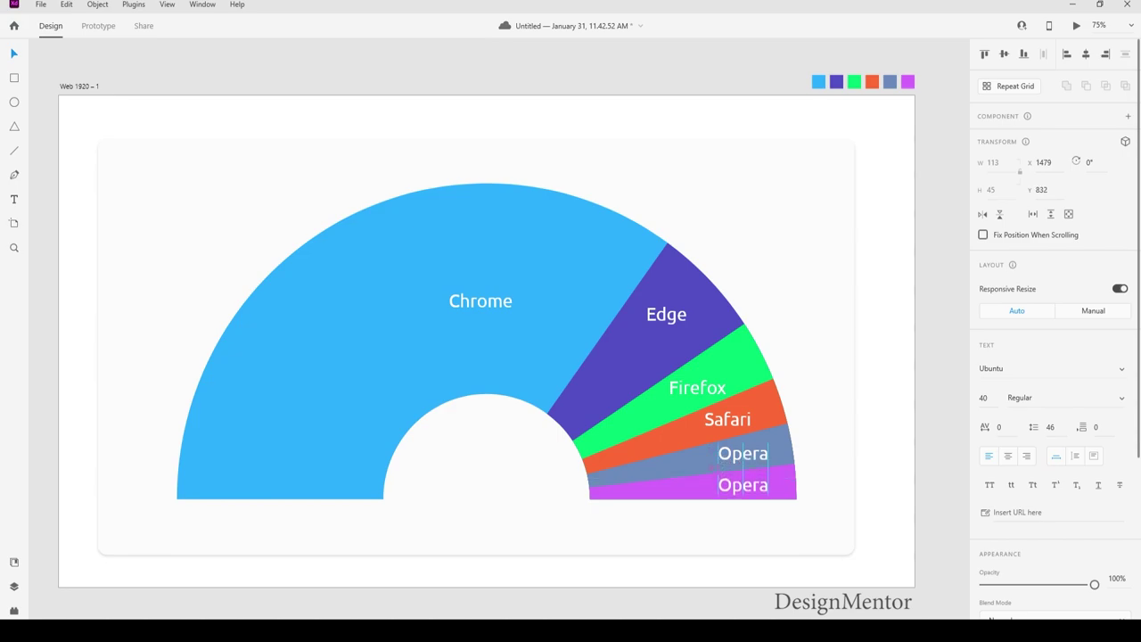
double_click(742, 485)
text(O)
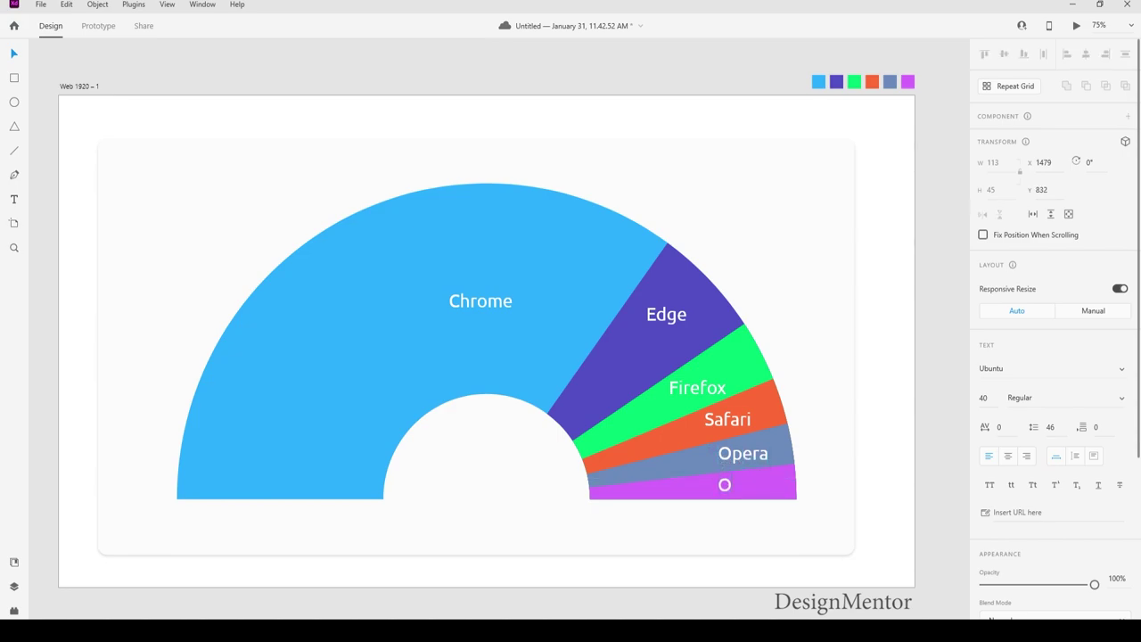
text(thers)
key(Escape)
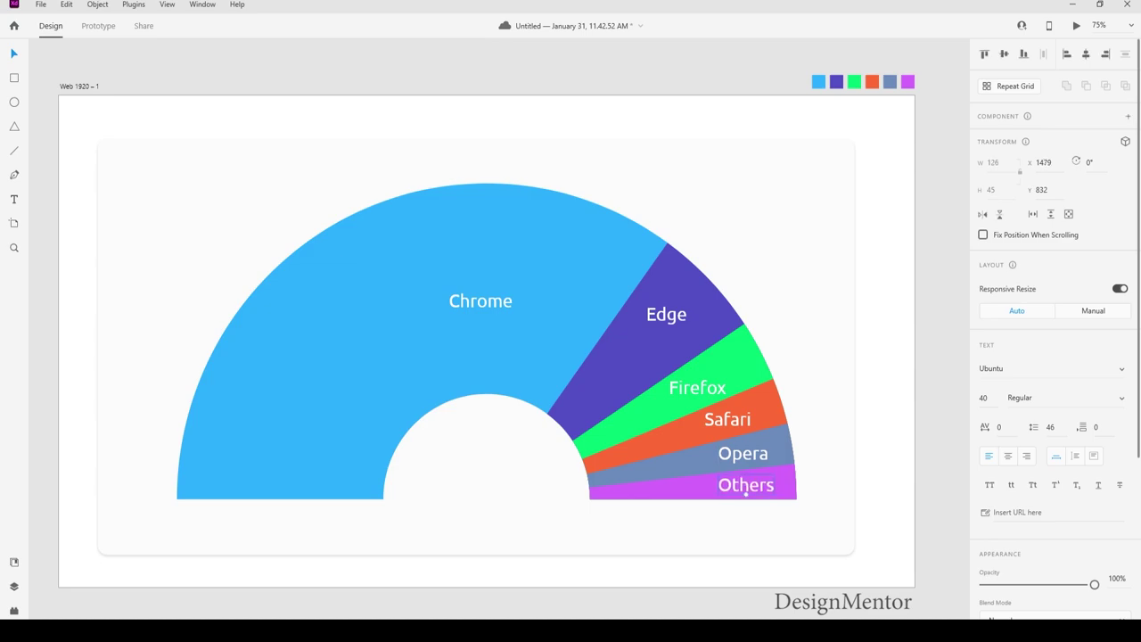
key(Escape)
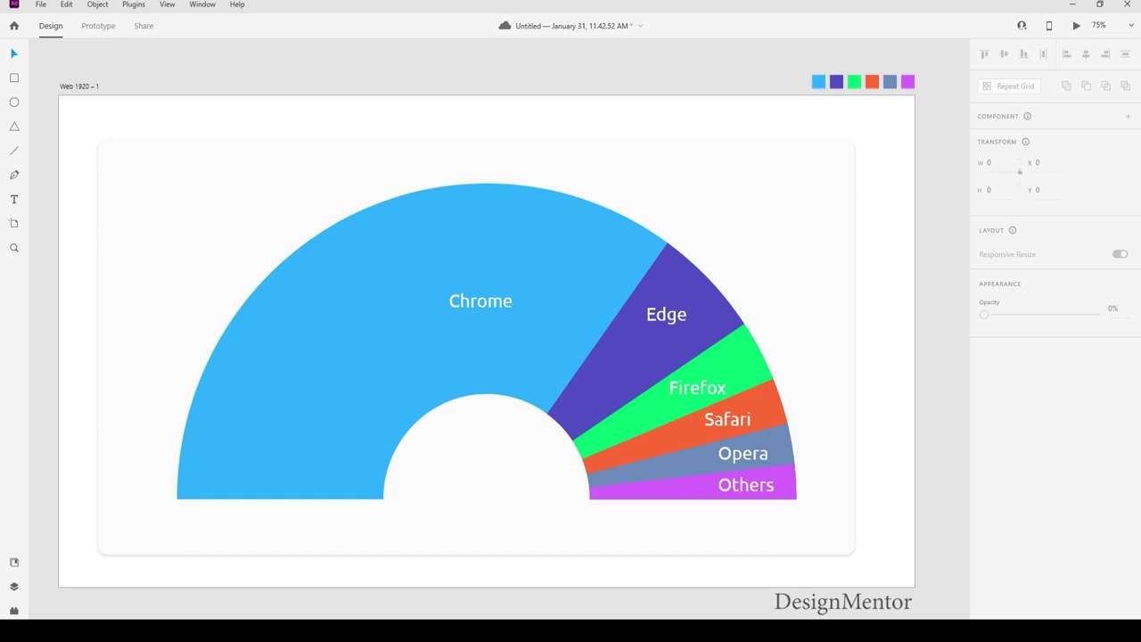
Retitle the artboard 'SEMI CIRCLE DONUT' and save the document with Ctrl+S
double_click(79, 86)
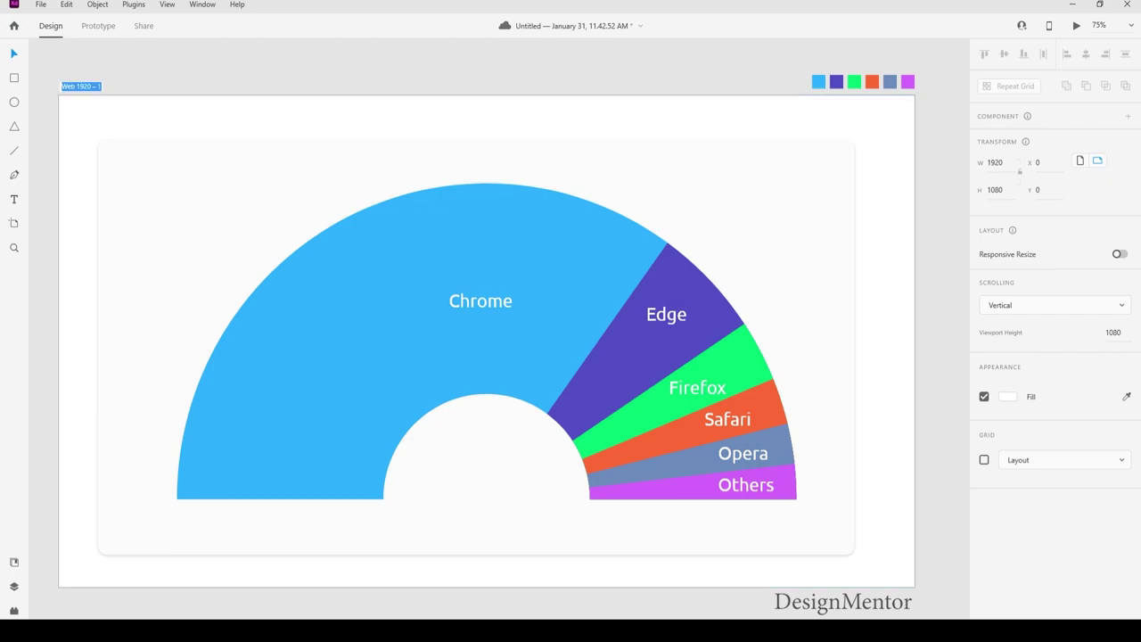
text(S)
text(EMI CIR)
text(CLE DO)
text(NUT)
key(Return)
key(Escape)
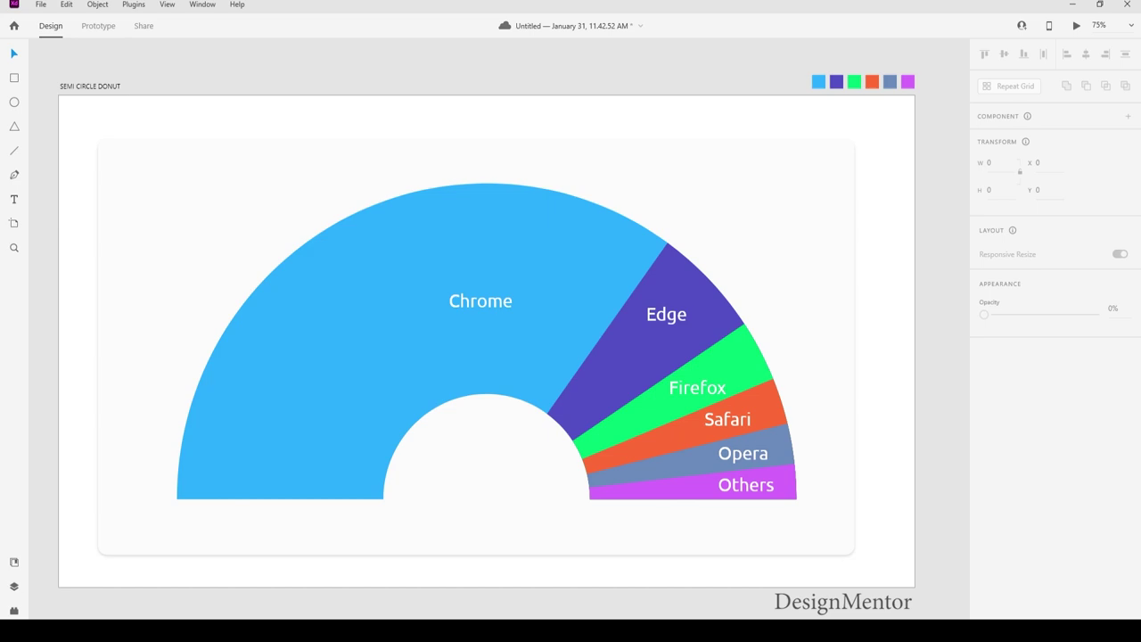
key(ctrl+s)
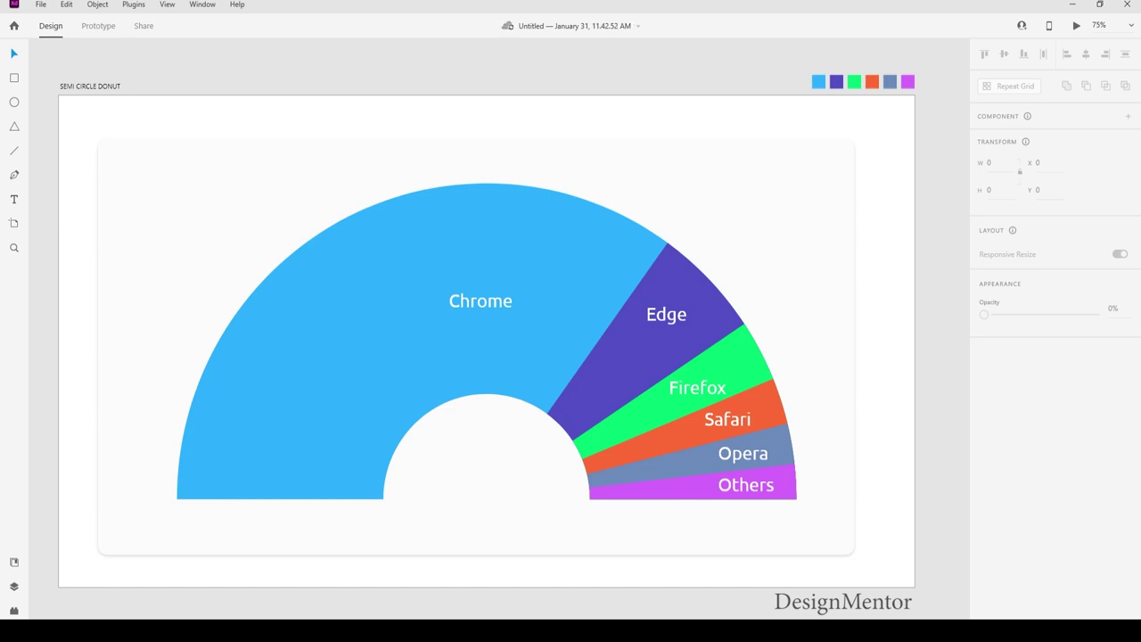